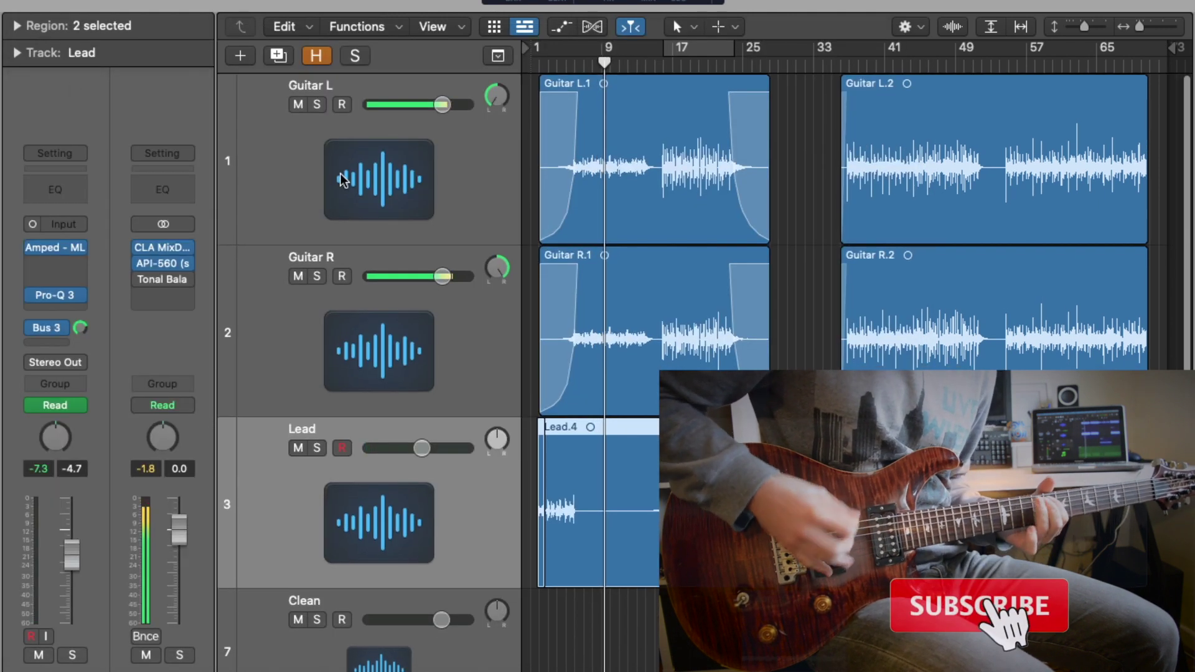
# Inspect the Amped ML Plexi amp on the Guitar L track, including its pedalboard and cabinet
pyautogui.click(309, 184)
pyautogui.click(73, 251)
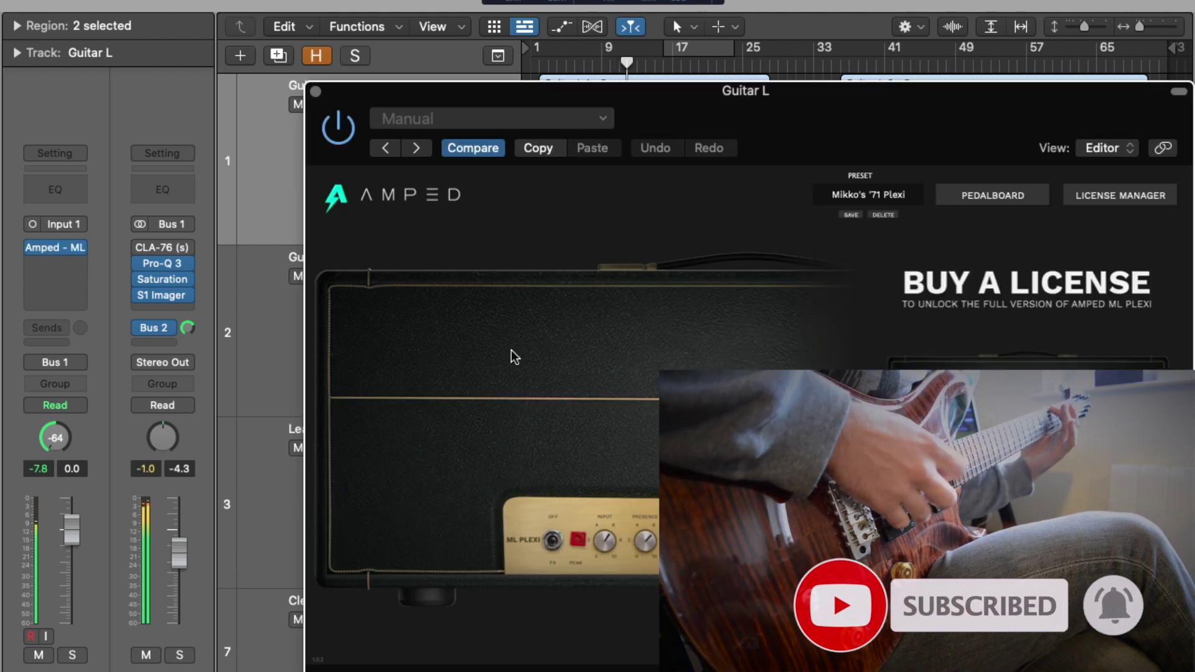
pyautogui.moveTo(550, 95); pyautogui.dragTo(294, 51)
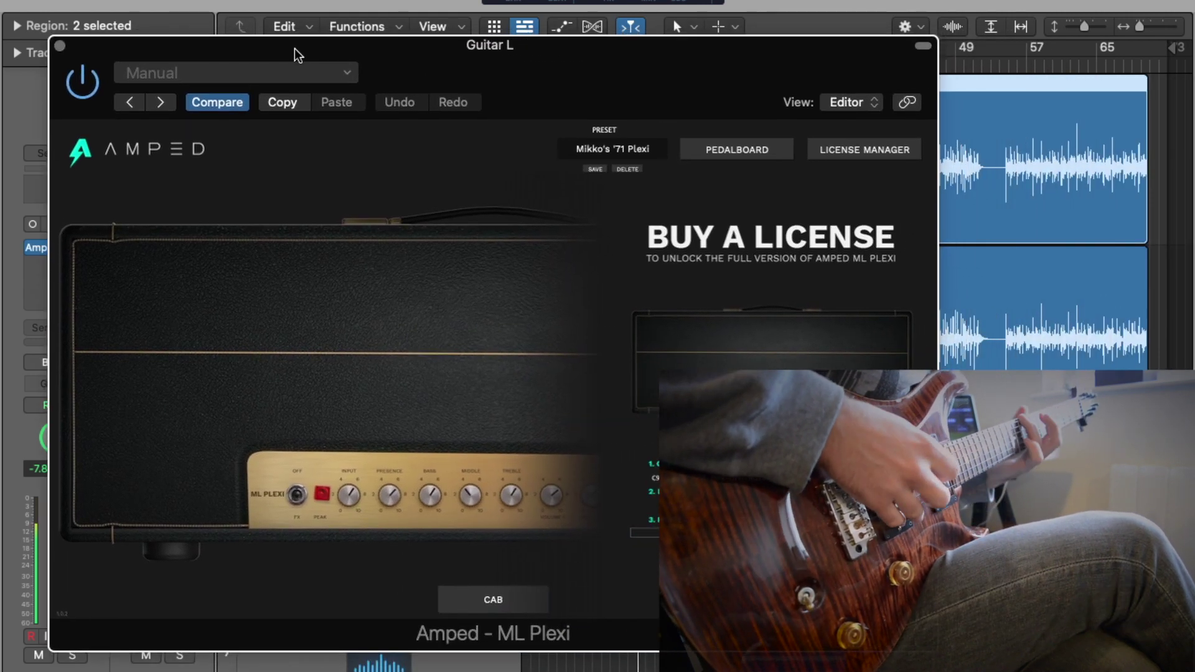
pyautogui.click(713, 155)
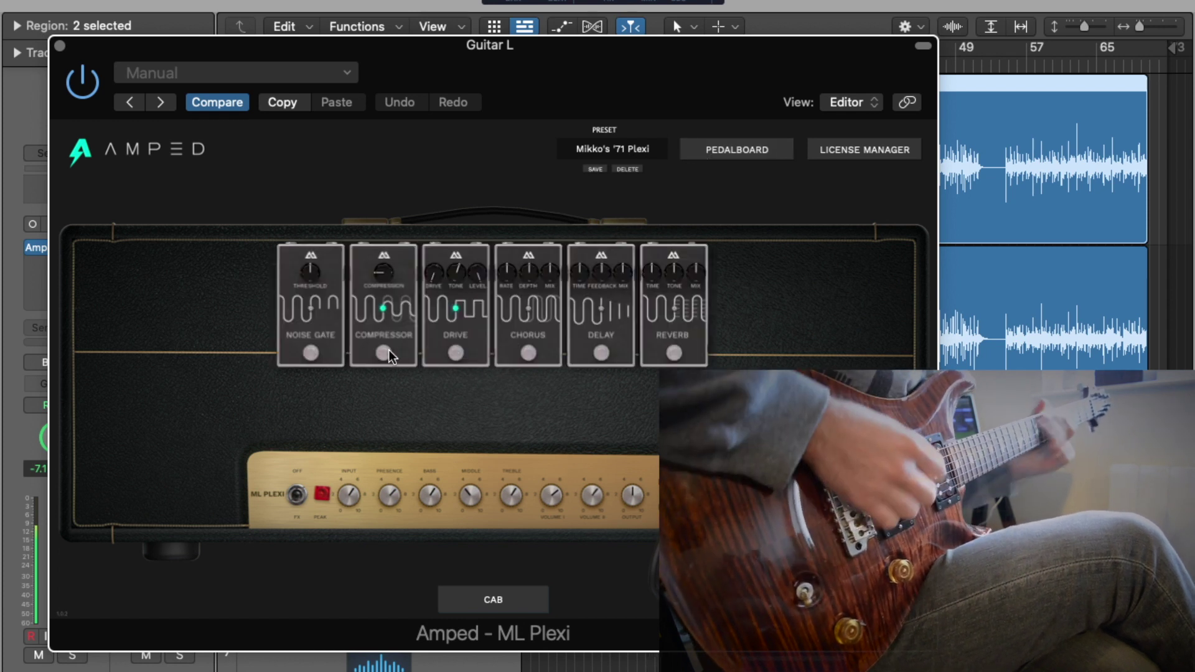
pyautogui.click(492, 603)
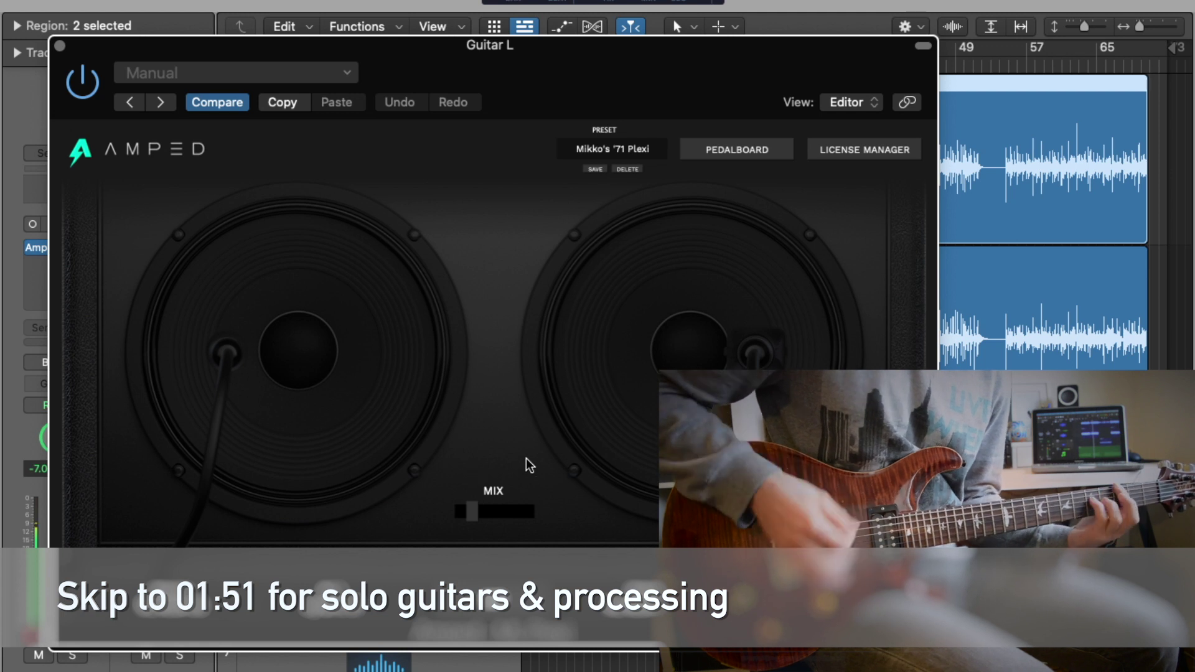
pyautogui.click(60, 47)
# Inspect the Amped ML Plexi amp on the Guitar R track, including its cabinet and pedalboard
pyautogui.click(274, 308)
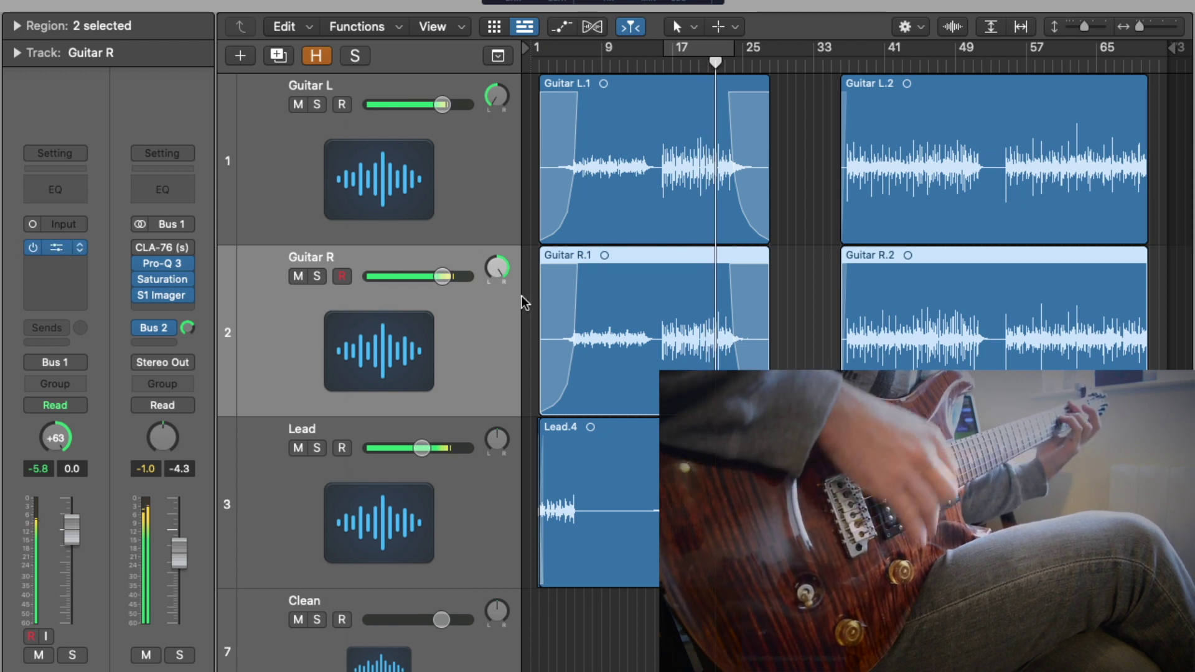
pyautogui.press('v')
pyautogui.moveTo(598, 128); pyautogui.dragTo(282, 50)
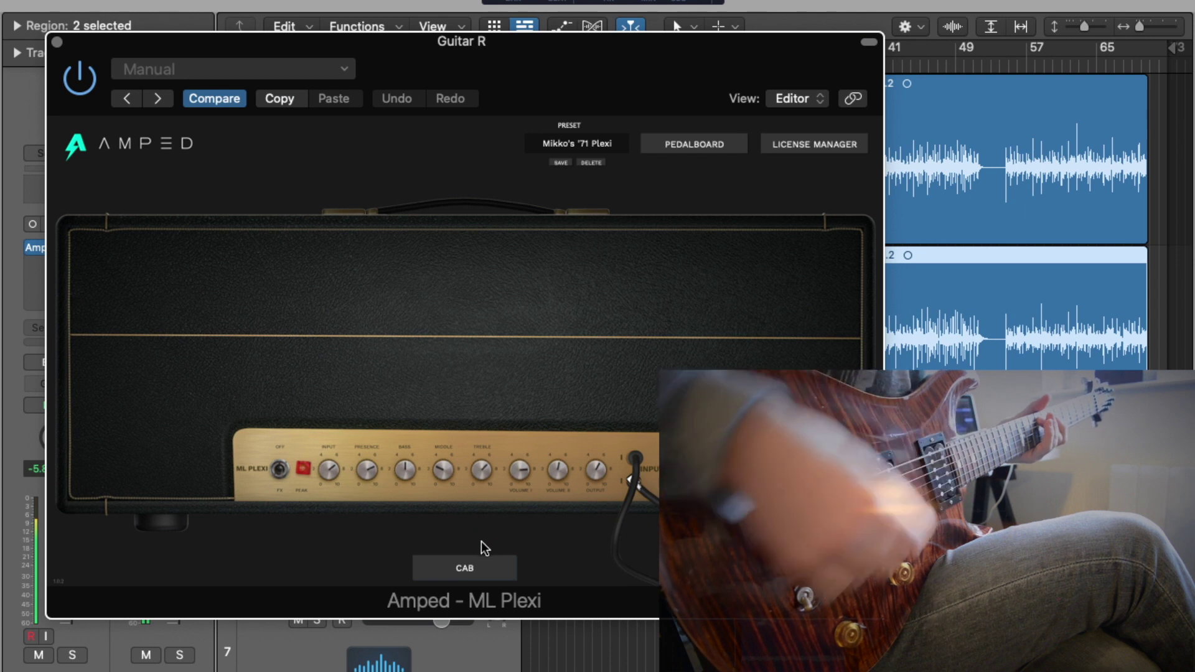
pyautogui.click(458, 568)
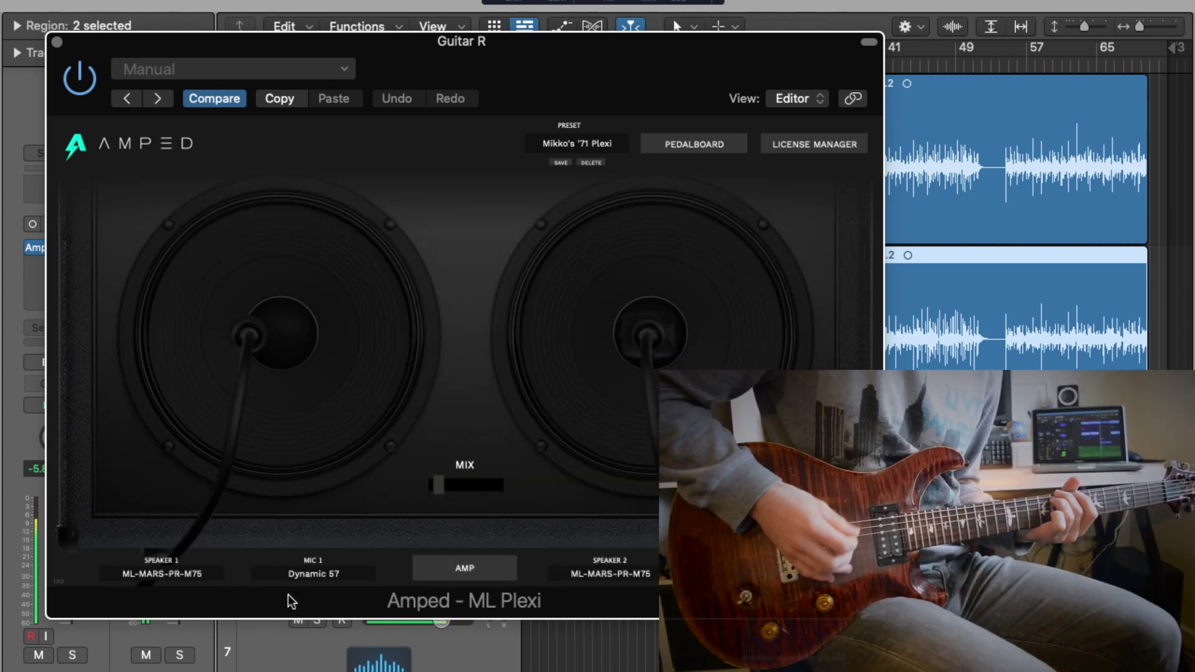
pyautogui.click(719, 147)
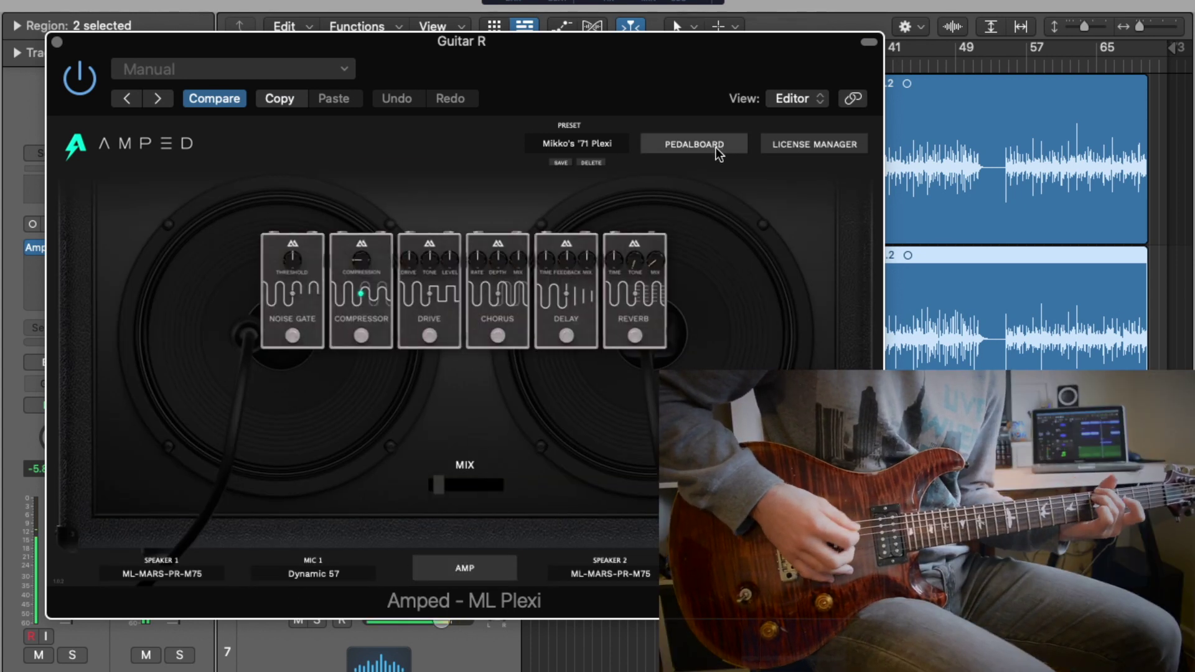
pyautogui.click(667, 145)
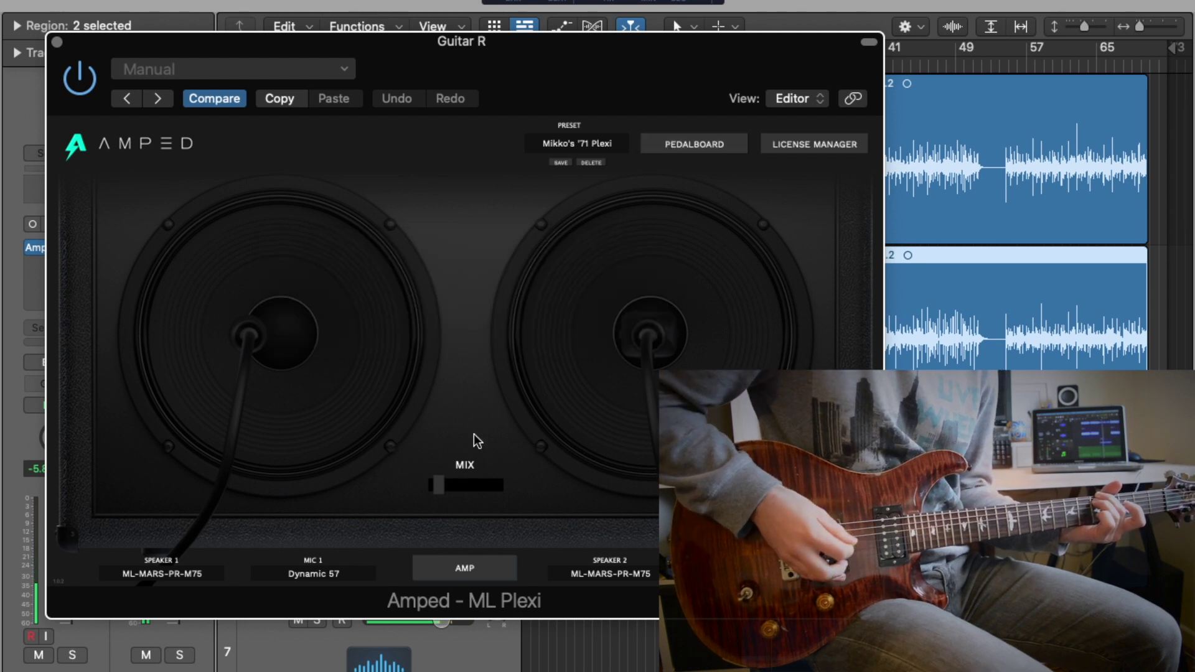
pyautogui.click(456, 578)
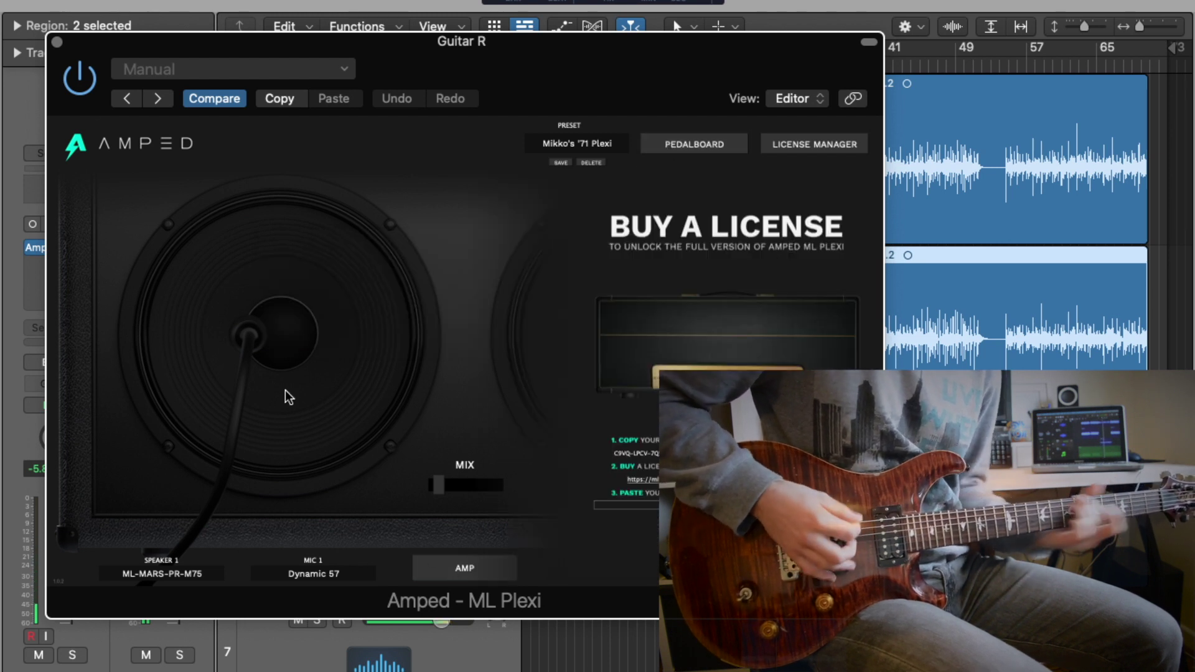
pyautogui.click(56, 42)
# Inspect the Amped ML Plexi amp on the Clean track, including its pedalboard and cabinet
pyautogui.scroll(-3, 311, 545)
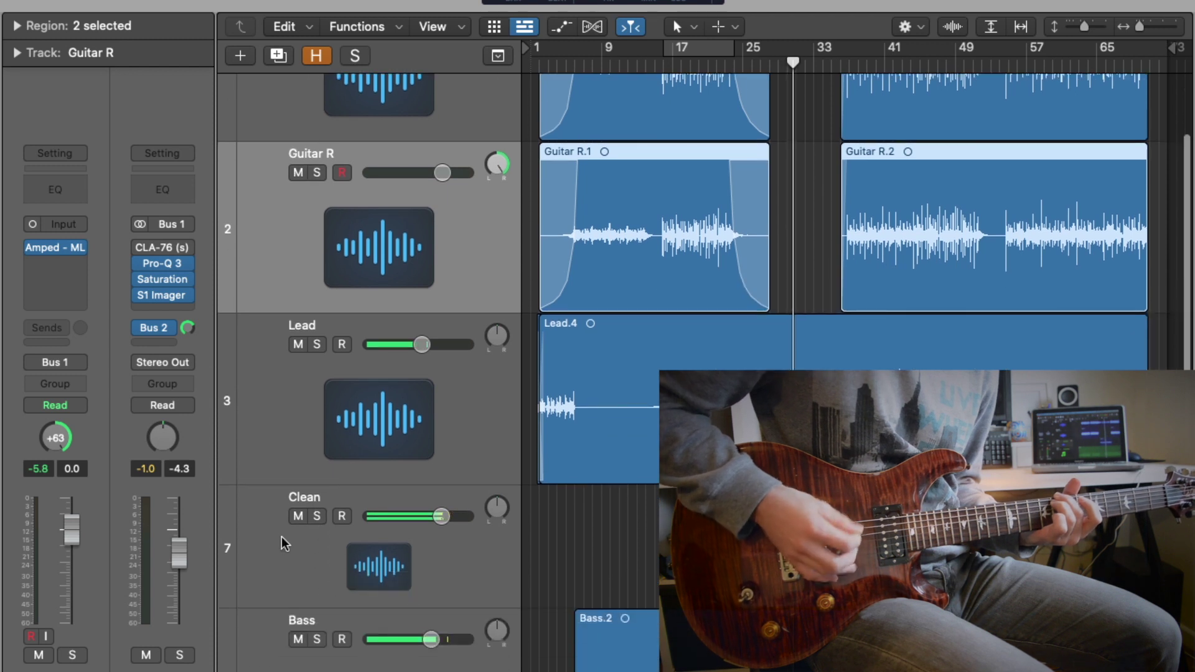
pyautogui.click(286, 546)
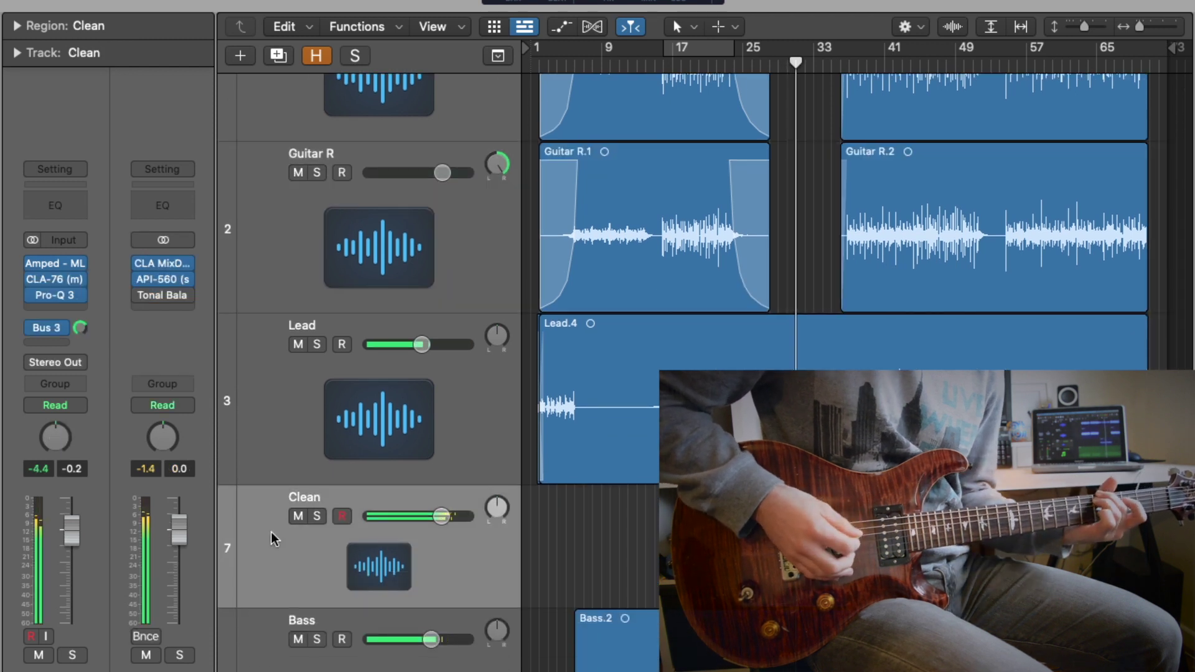
pyautogui.click(57, 268)
pyautogui.moveTo(481, 119); pyautogui.dragTo(187, 58)
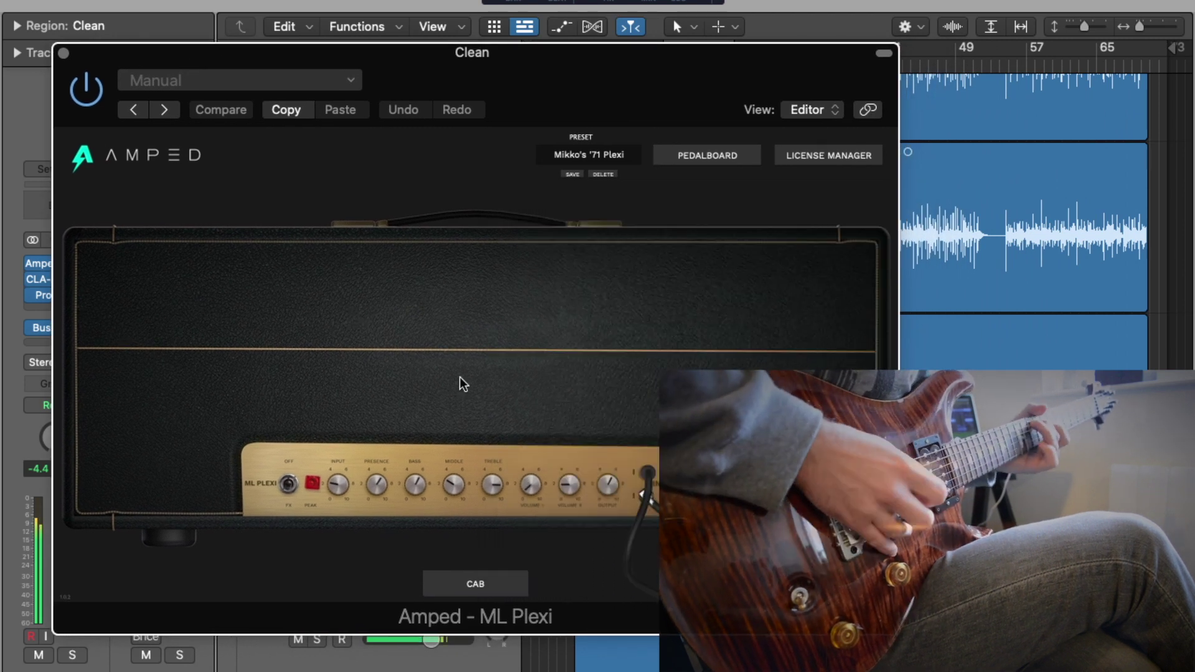
pyautogui.click(682, 154)
pyautogui.click(680, 154)
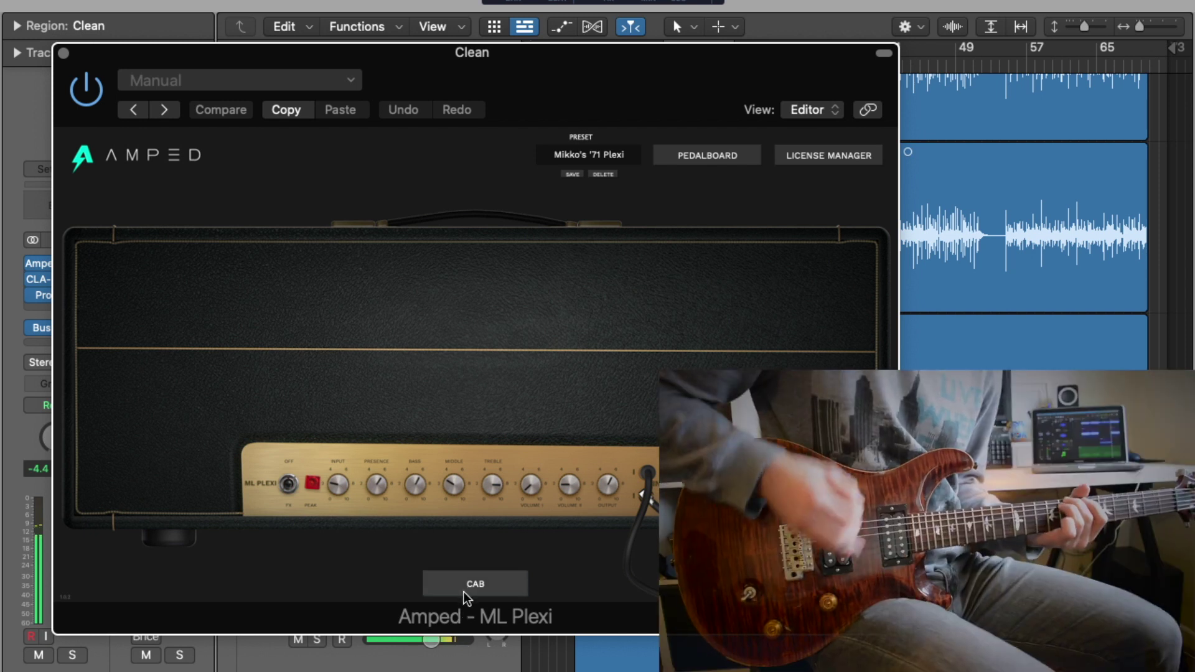
pyautogui.click(463, 591)
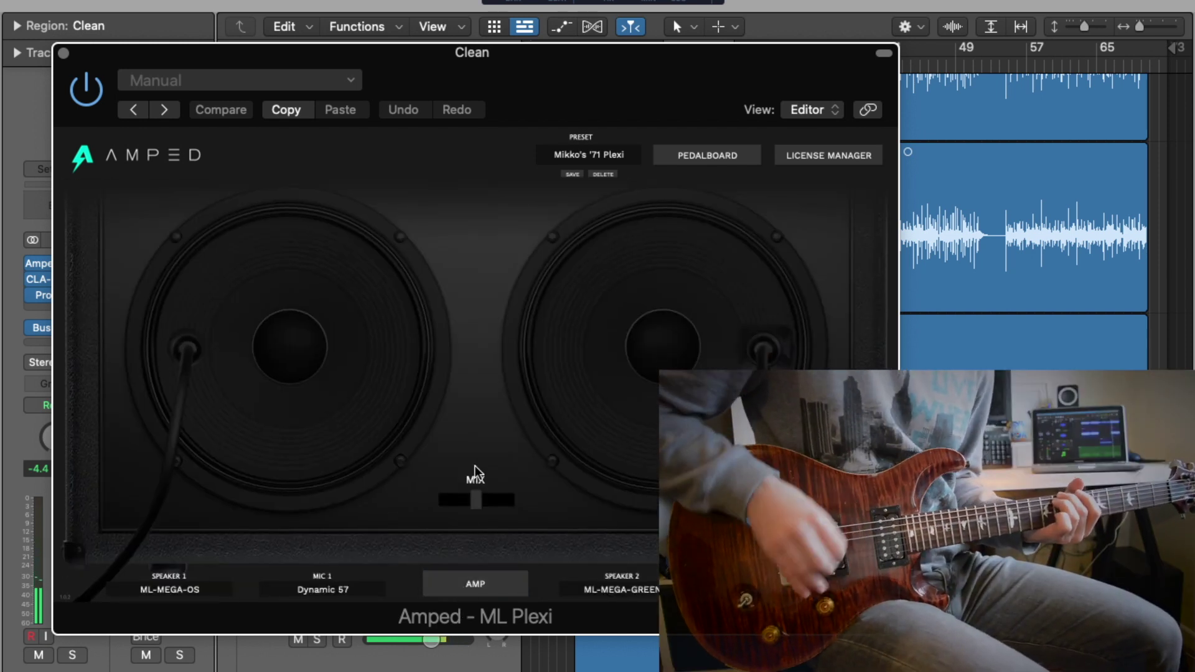
pyautogui.click(470, 580)
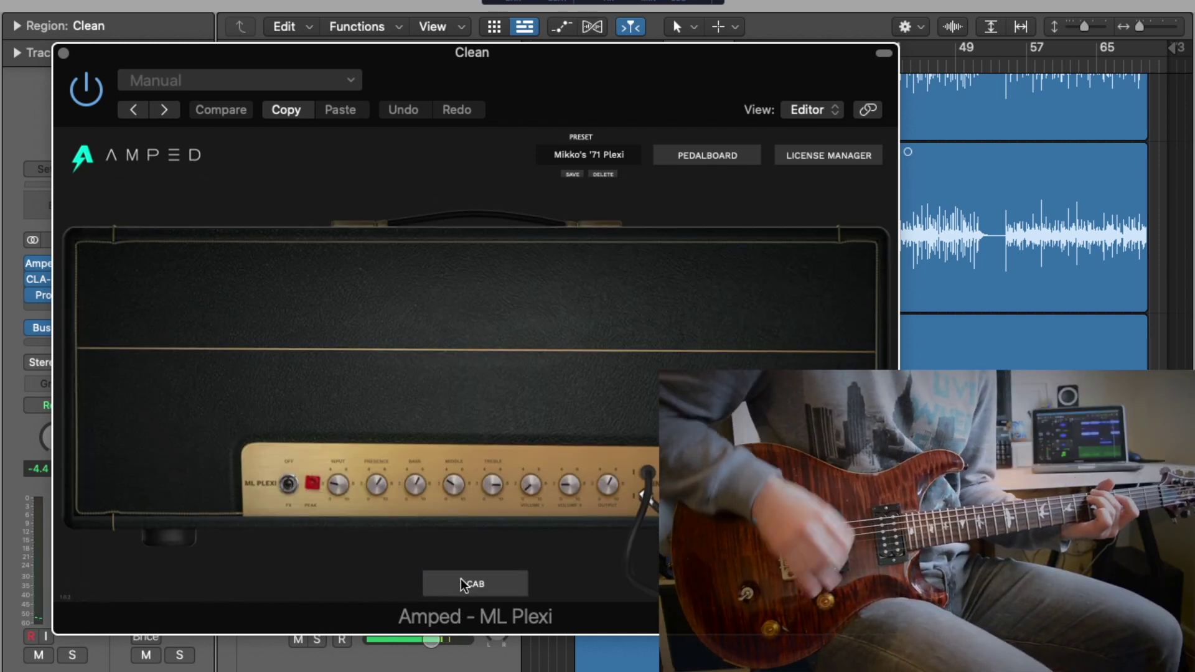
pyautogui.click(63, 54)
# Reopen the Guitar L track's amp in a larger window and review its controls, pedalboard and cabinet again
pyautogui.press('super+Down')
pyautogui.click(316, 169)
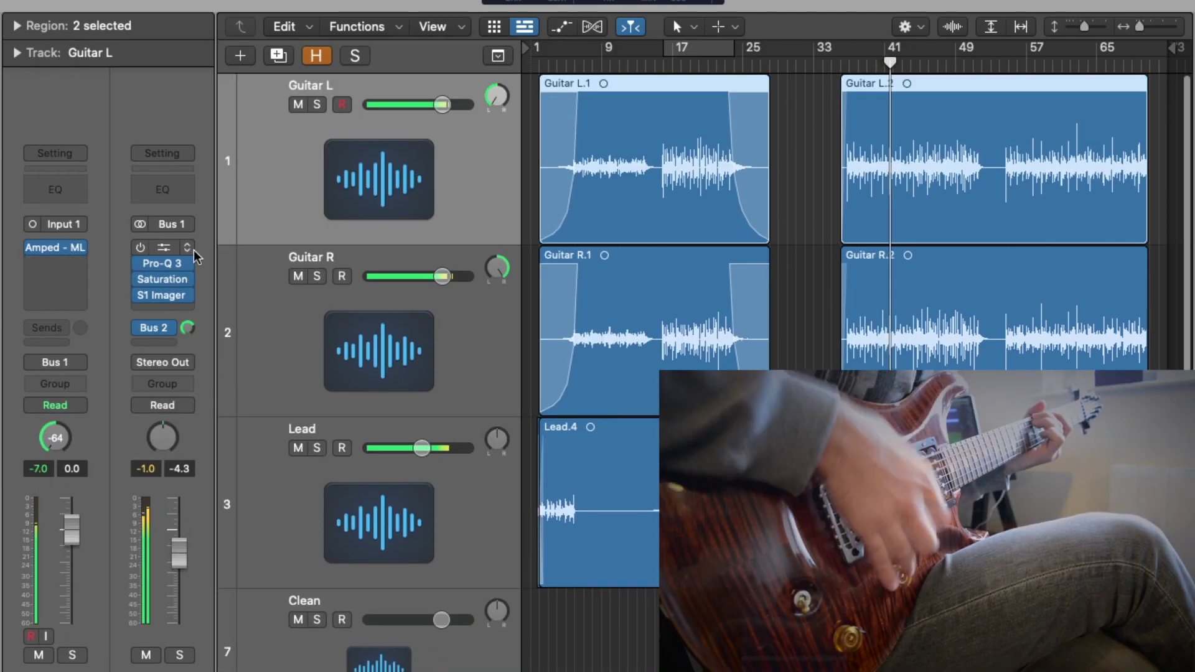
pyautogui.click(56, 249)
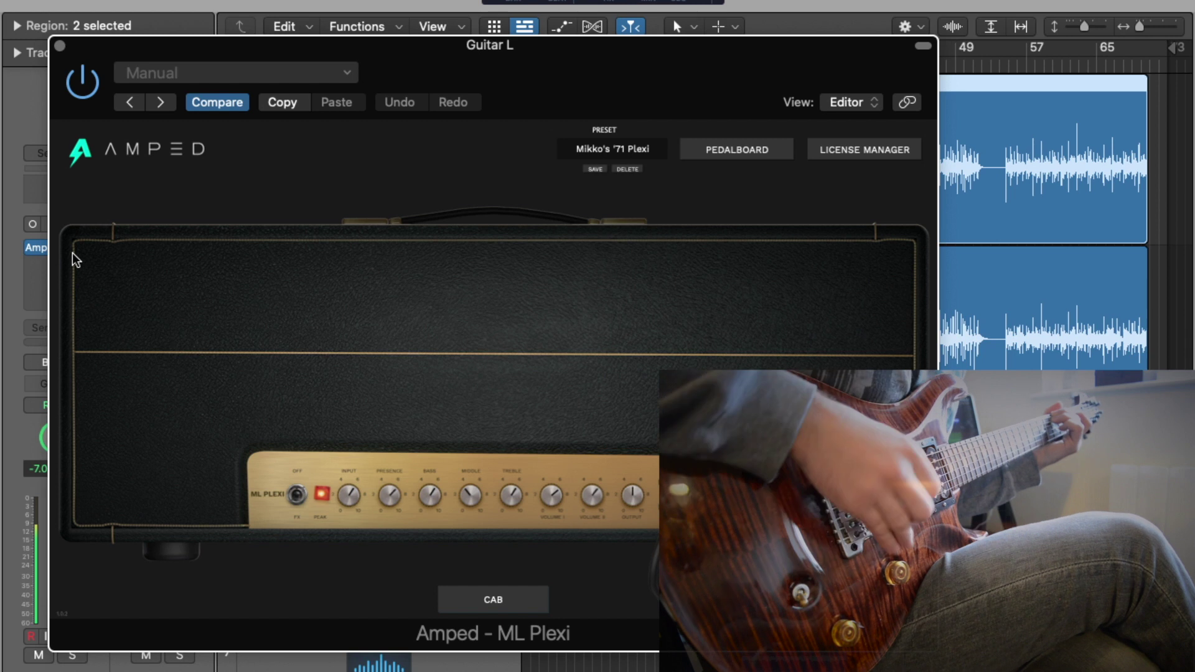
pyautogui.moveTo(273, 50); pyautogui.dragTo(242, 39)
pyautogui.press('space')
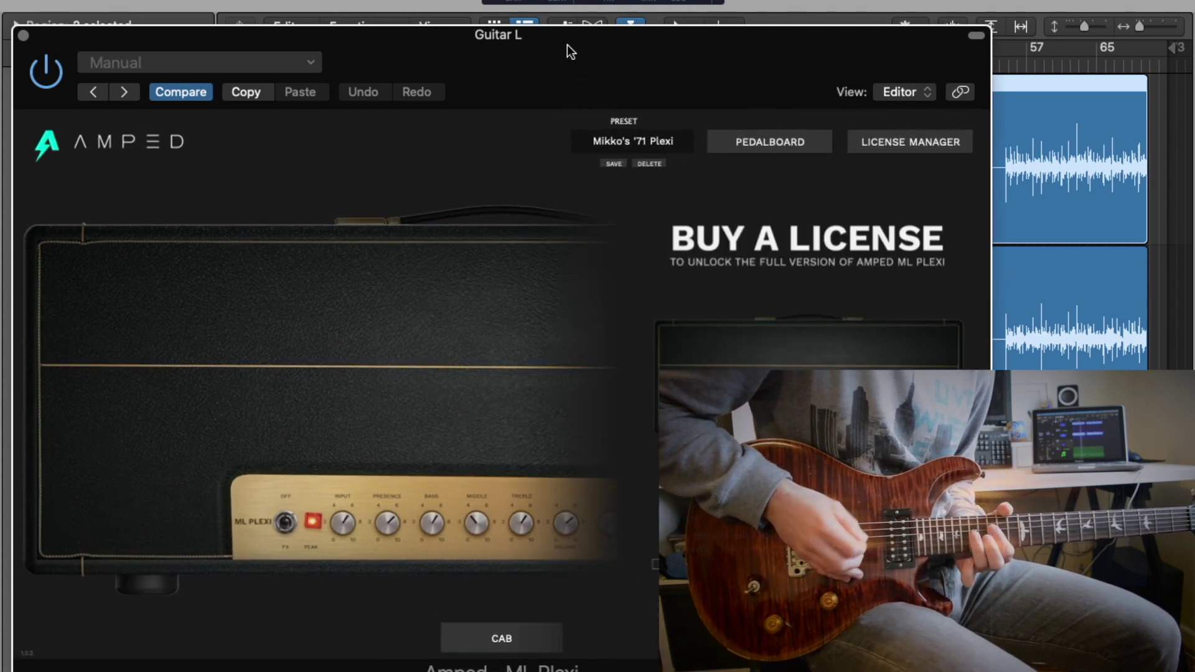
pyautogui.moveTo(567, 45); pyautogui.dragTo(562, 32)
pyautogui.click(602, 294)
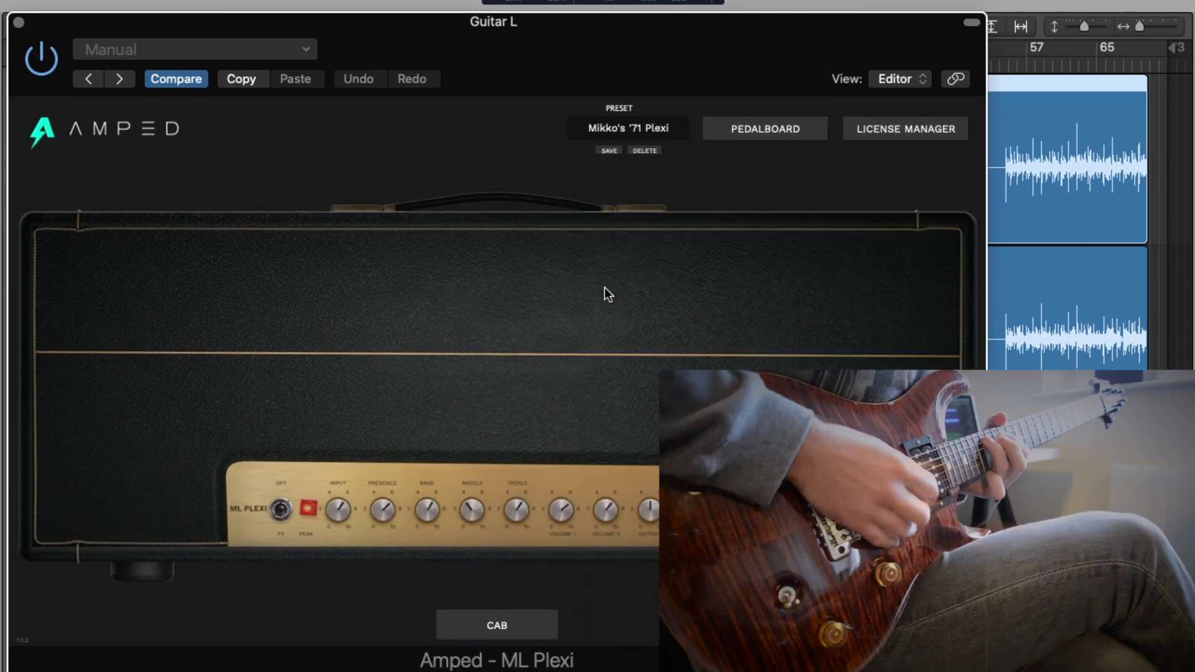
pyautogui.click(749, 137)
pyautogui.click(749, 132)
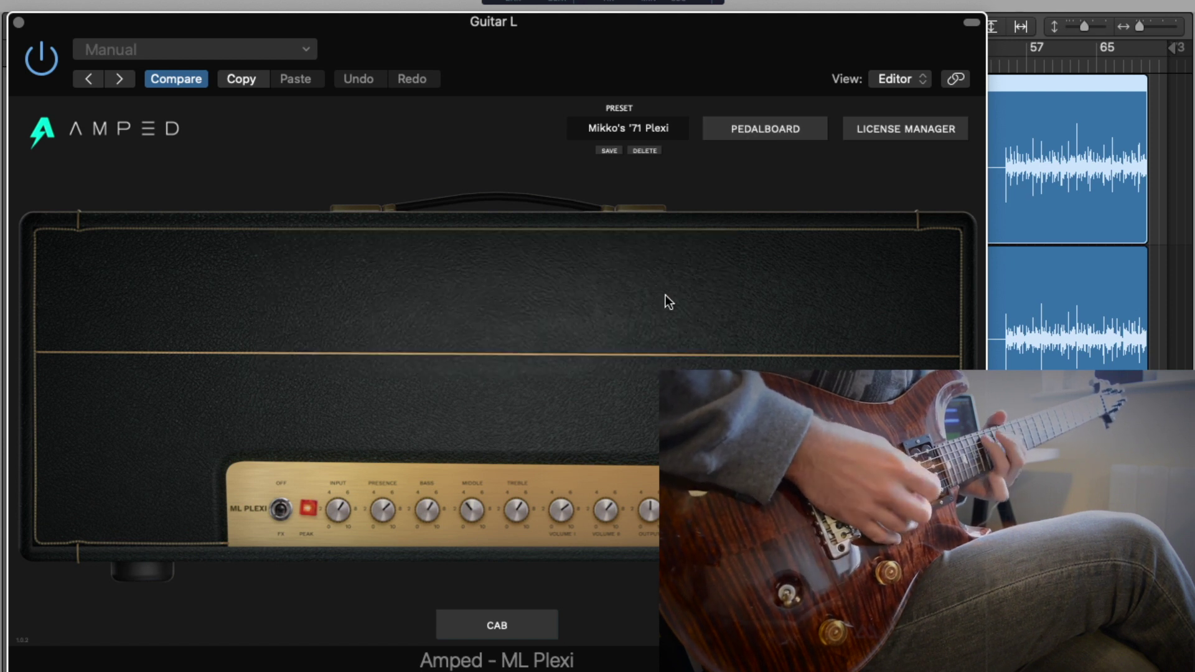
pyautogui.click(480, 625)
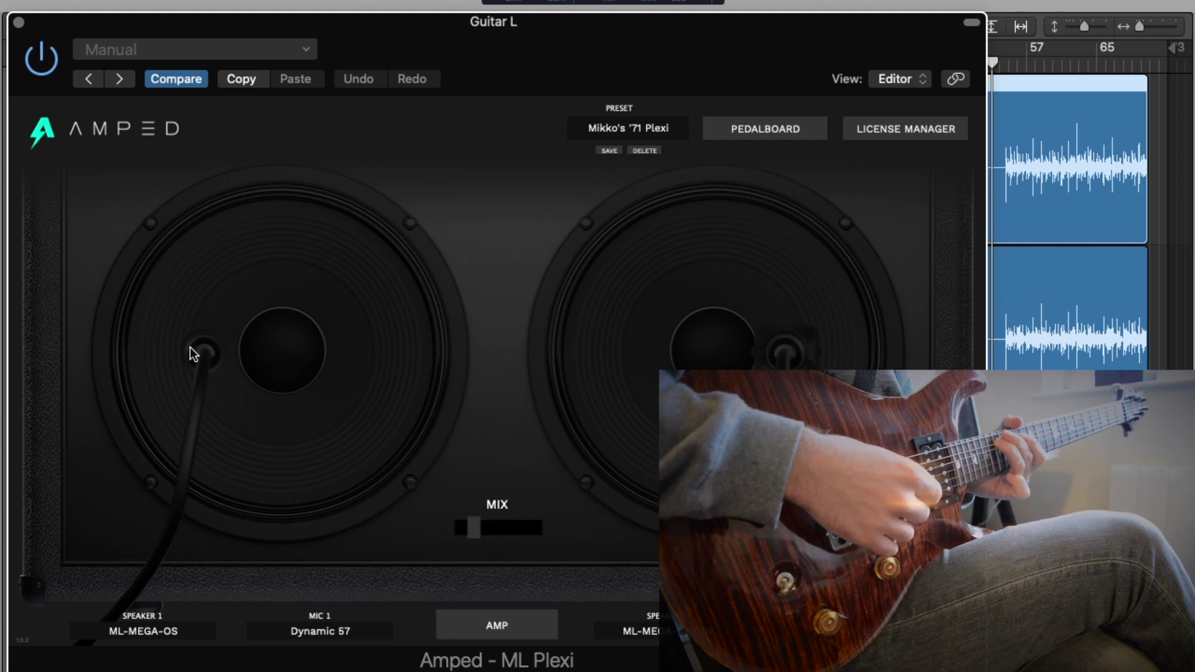
pyautogui.click(19, 23)
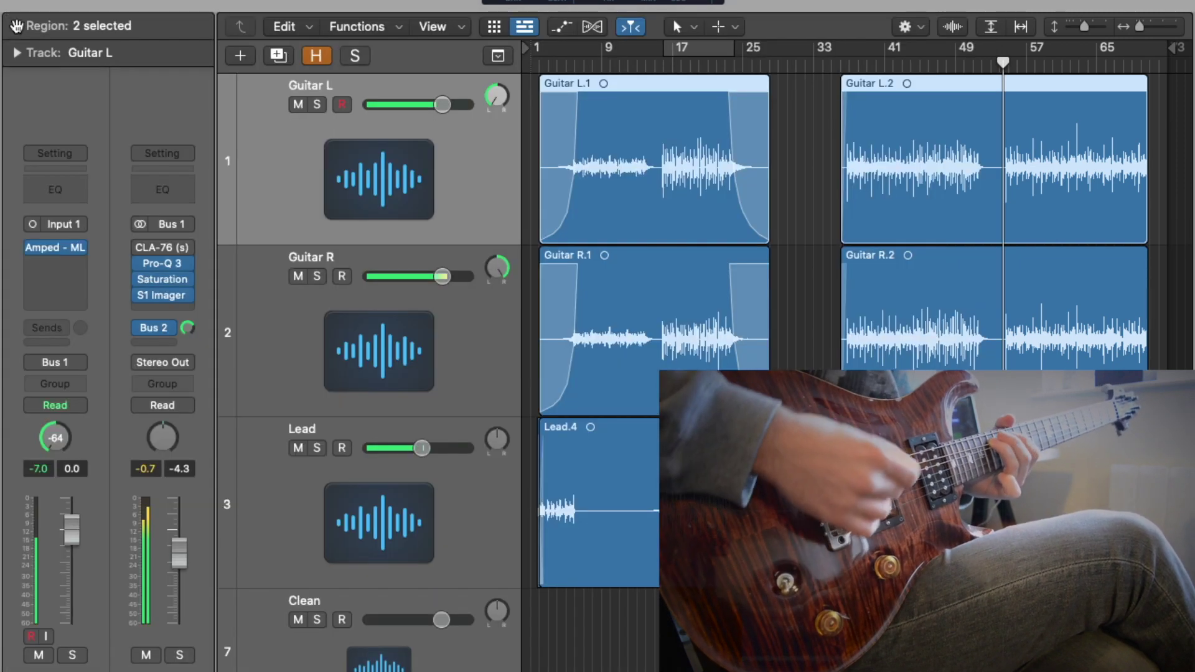
# Place the Guitar R and Guitar L amp windows side by side to compare their knob settings
pyautogui.click(244, 283)
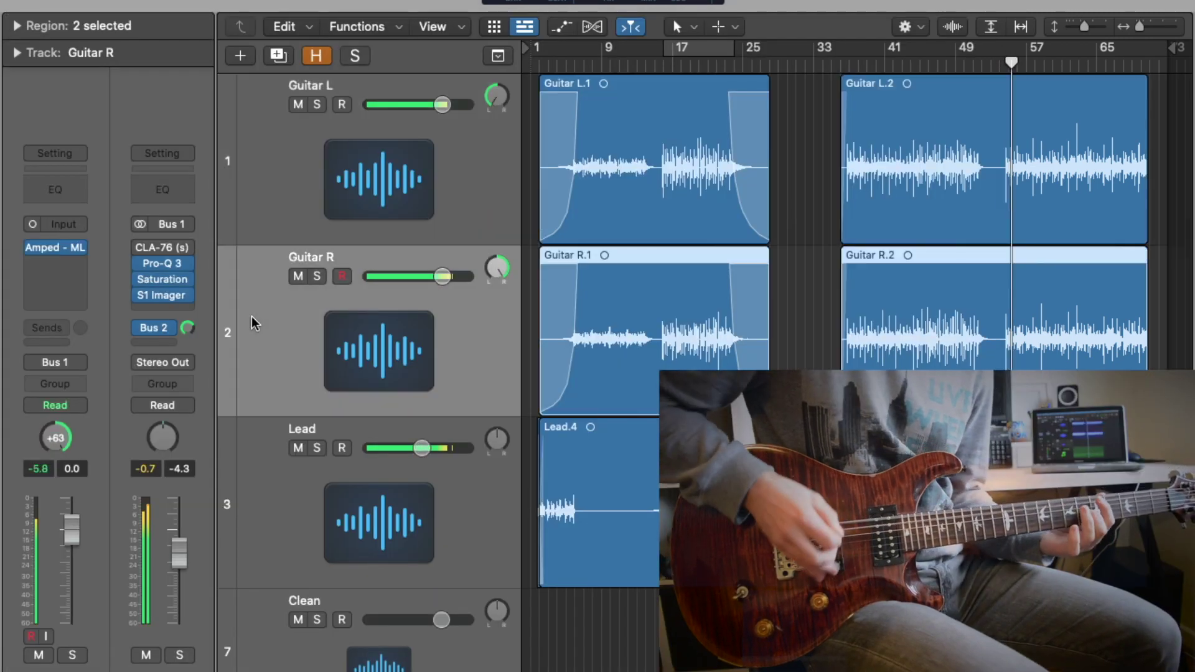
pyautogui.click(56, 249)
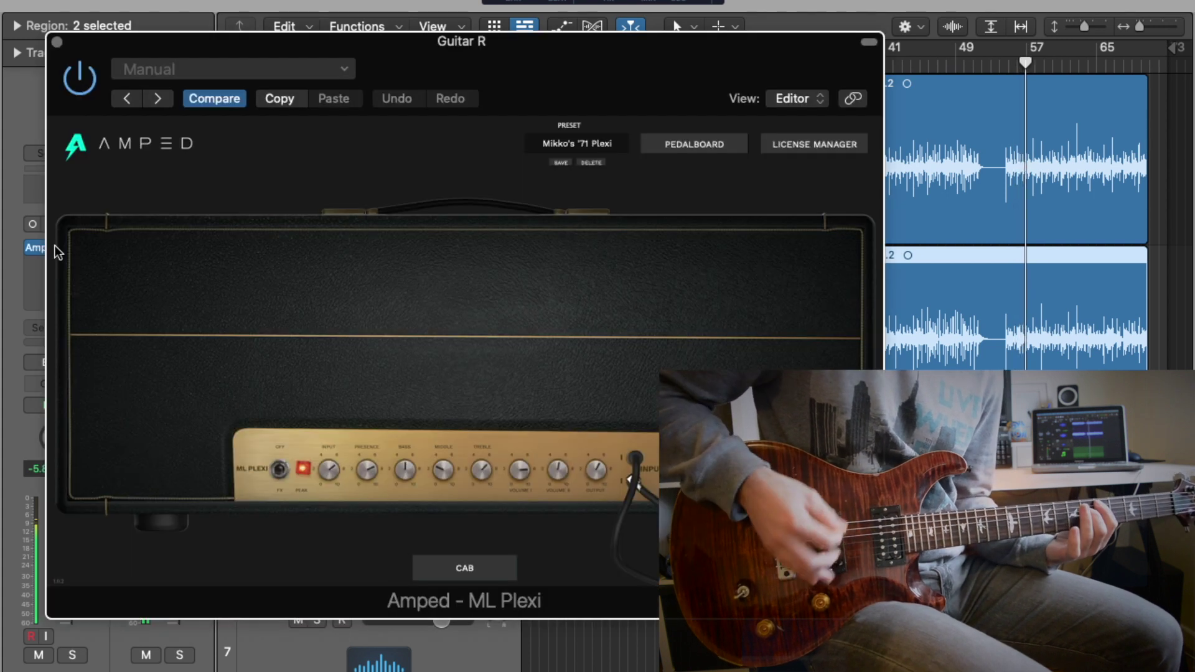
pyautogui.moveTo(348, 42); pyautogui.dragTo(664, 62)
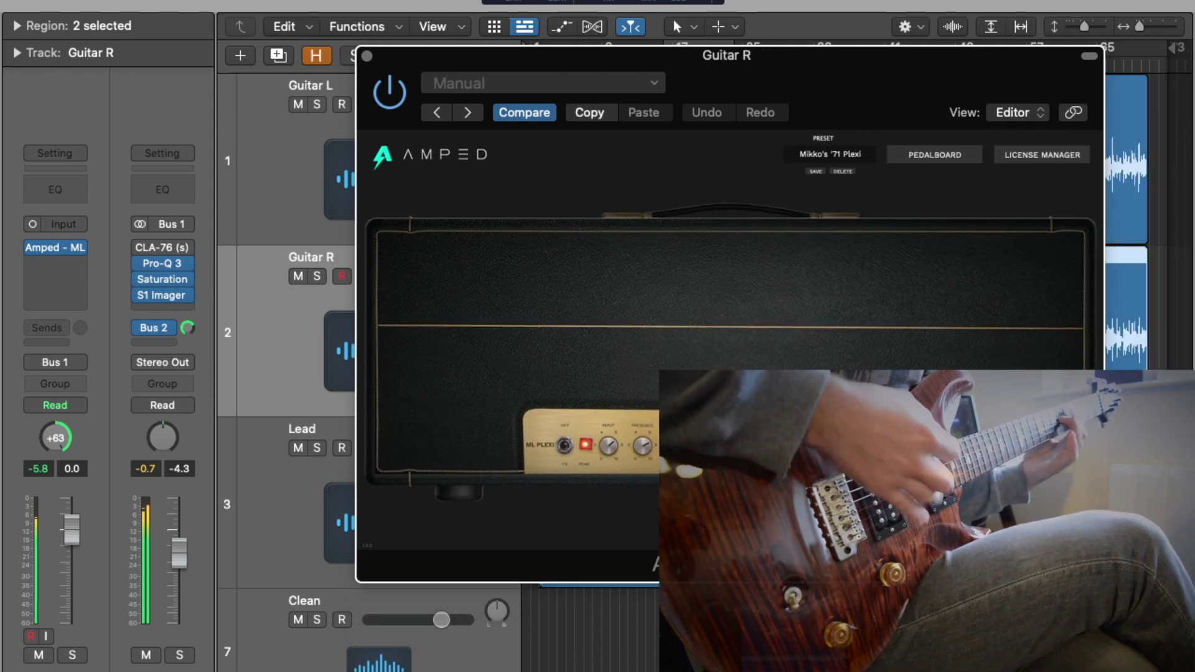
pyautogui.moveTo(659, 63); pyautogui.dragTo(730, 70)
pyautogui.click(265, 128)
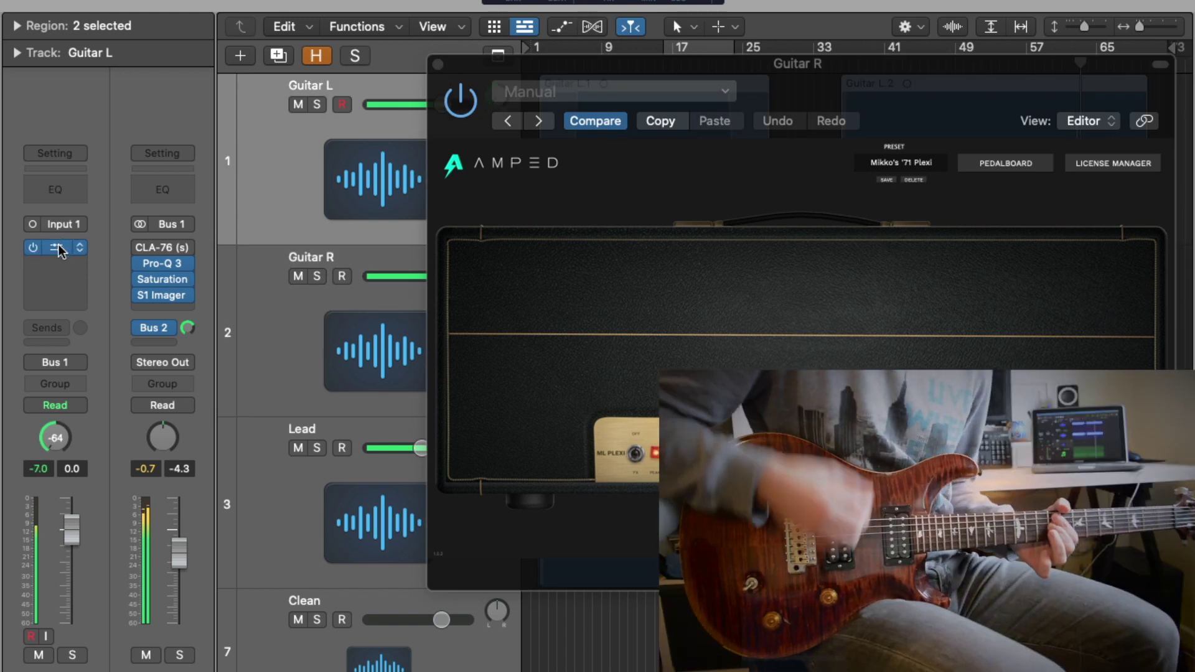
pyautogui.click(58, 248)
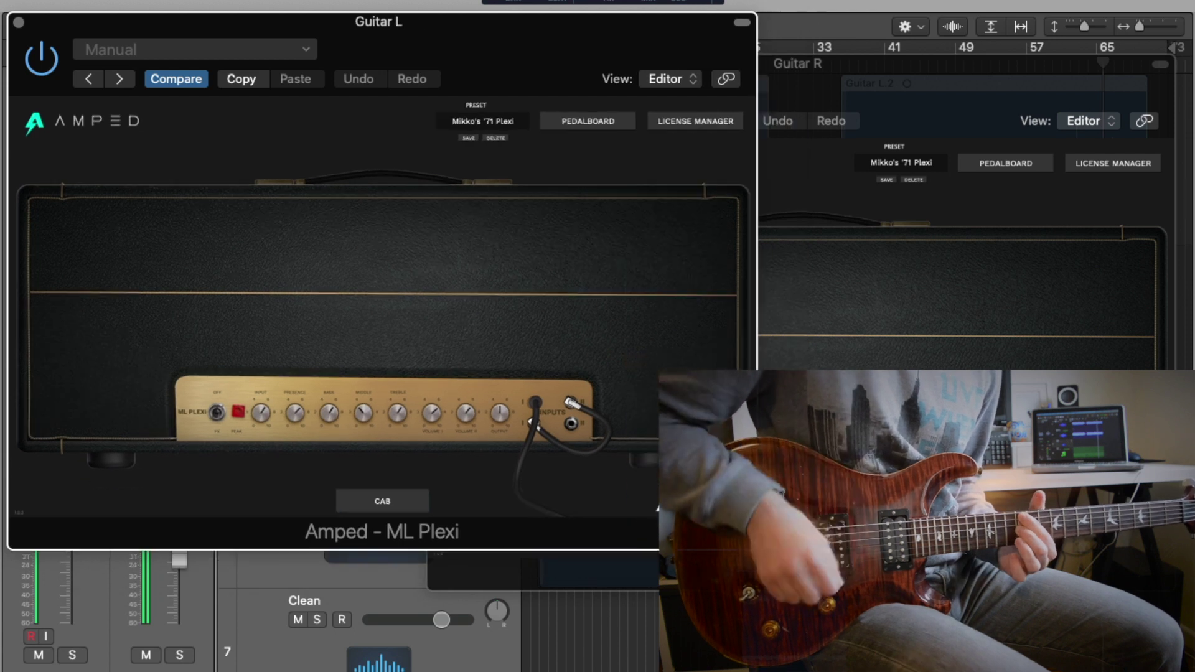
pyautogui.click(369, 320)
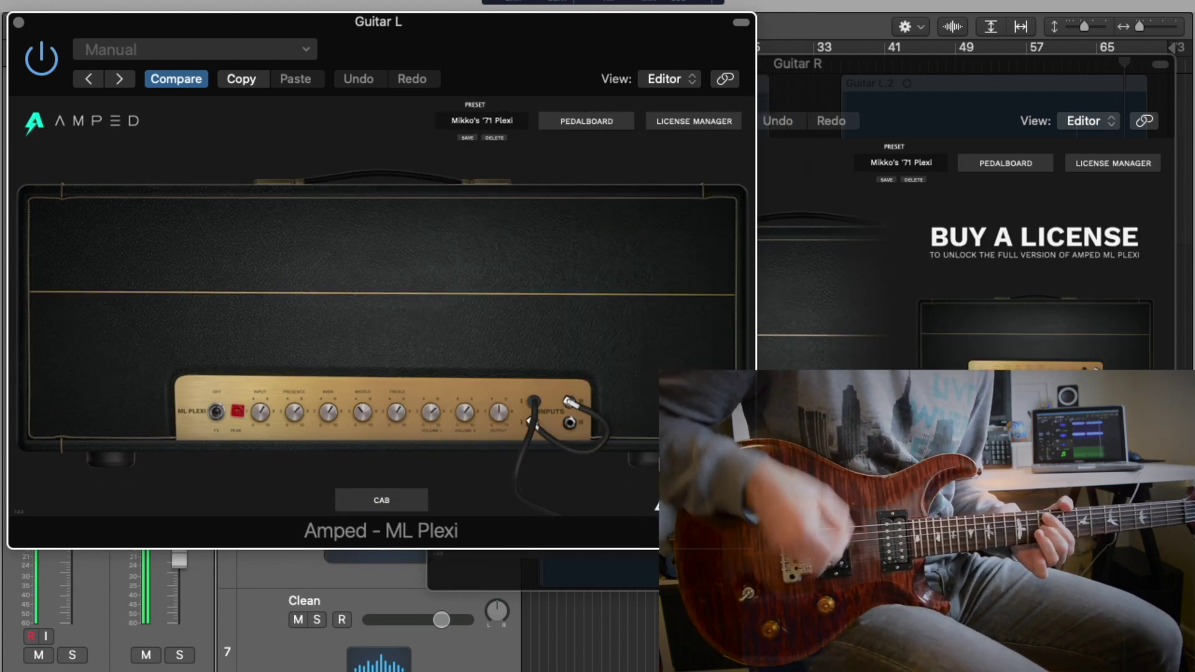
pyautogui.click(854, 345)
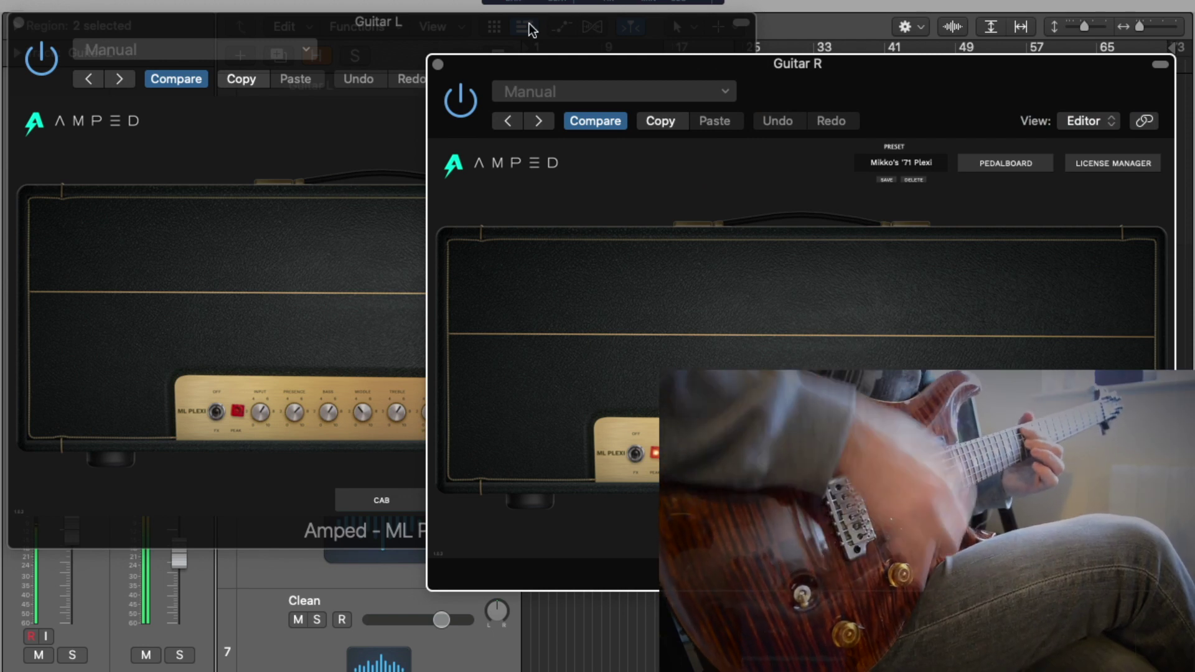
pyautogui.click(674, 20)
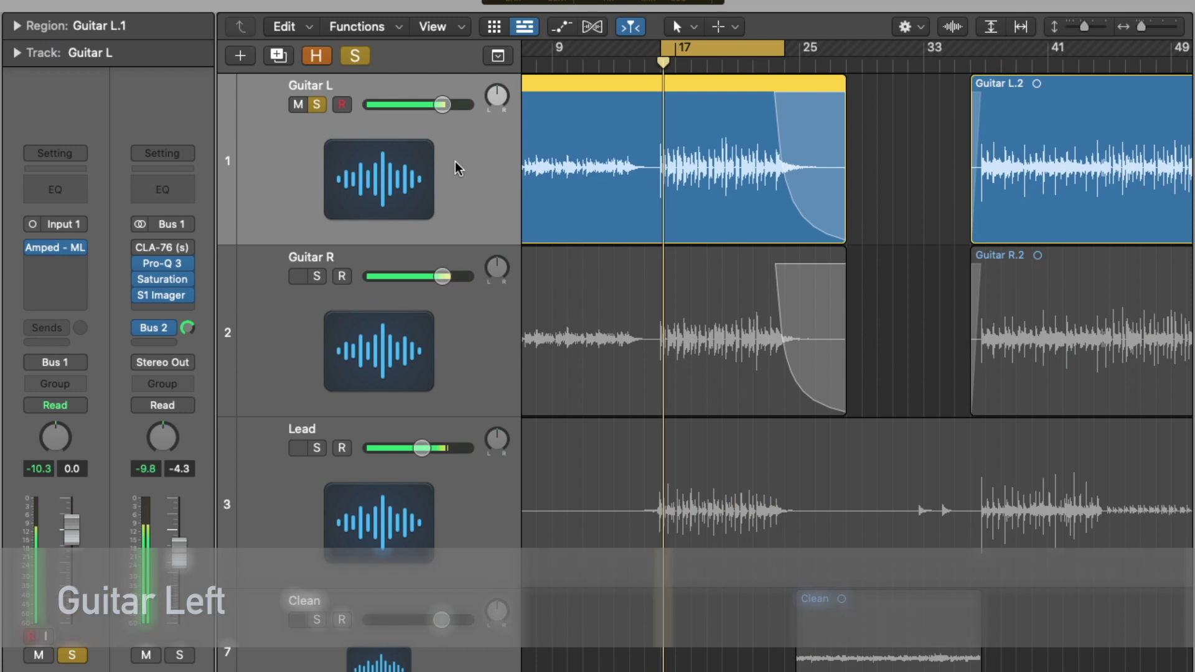
# Open the amp on the soloed Guitar L track, turn up its Output, and try the Volume 2, Middle and Treble knobs
pyautogui.click(59, 247)
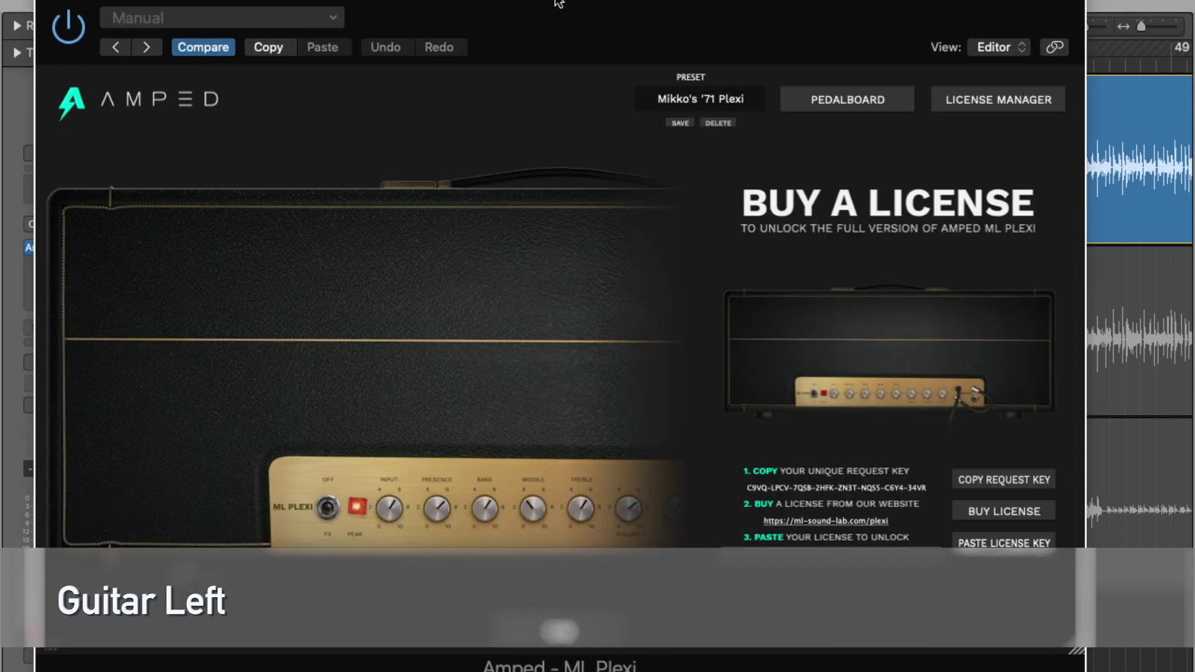
pyautogui.moveTo(558, 3); pyautogui.dragTo(685, 1)
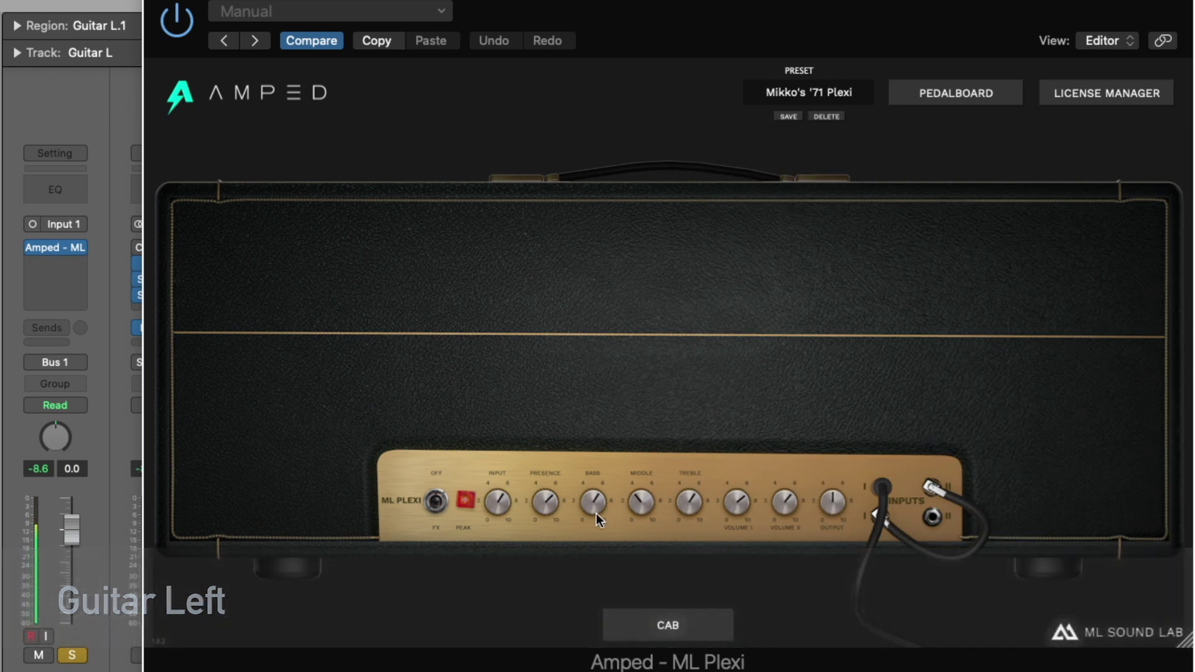
pyautogui.moveTo(790, 505); pyautogui.dragTo(783, 446)
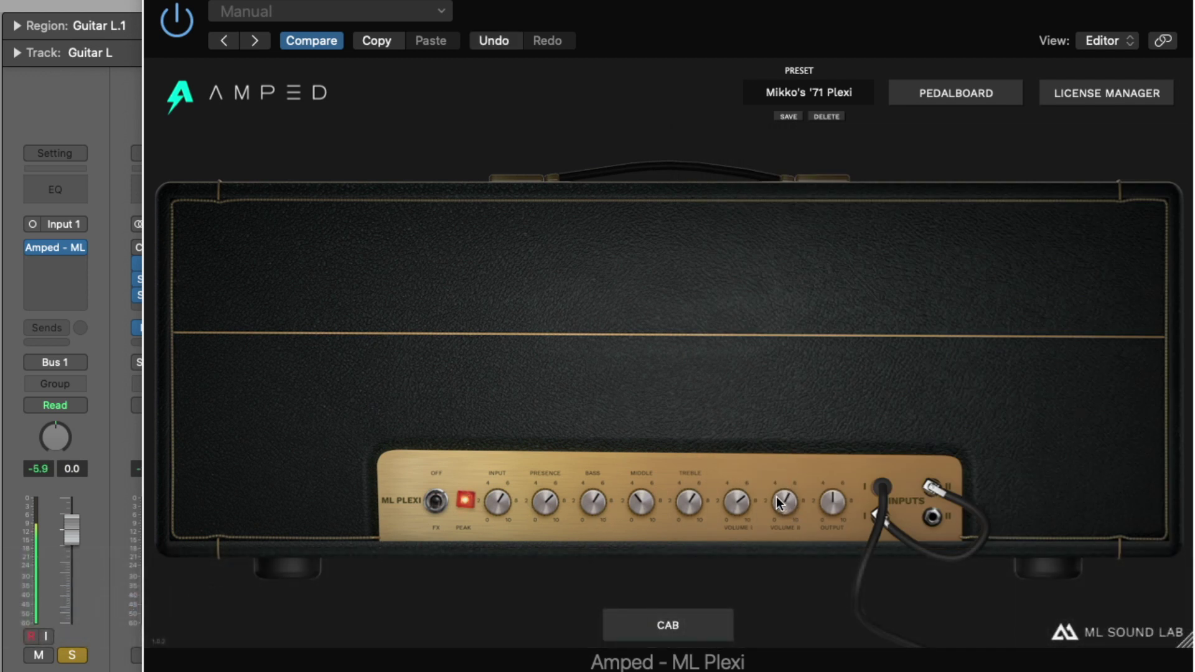
pyautogui.moveTo(833, 446); pyautogui.dragTo(833, 467)
pyautogui.moveTo(638, 448); pyautogui.dragTo(637, 443)
pyautogui.moveTo(685, 503); pyautogui.dragTo(686, 455)
pyautogui.doubleClick(680, 506)
# Open the pedalboard of the Guitar L amp and toggle its Drive and Compressor pedals to hear their effect
pyautogui.click(931, 98)
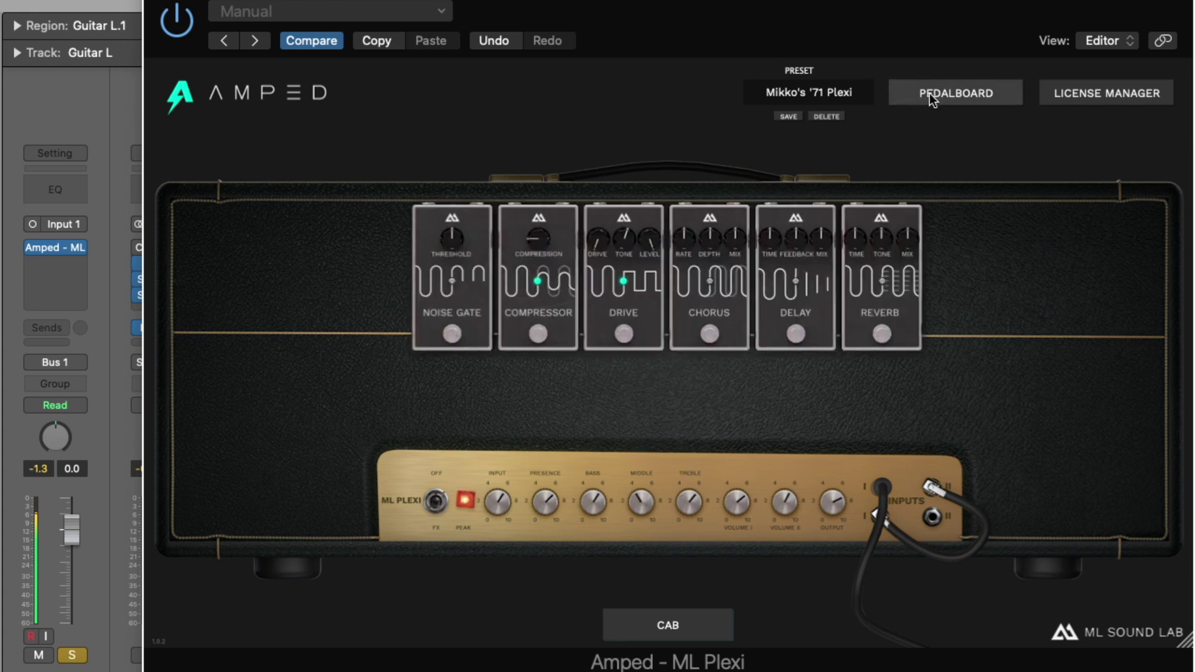
pyautogui.click(625, 331)
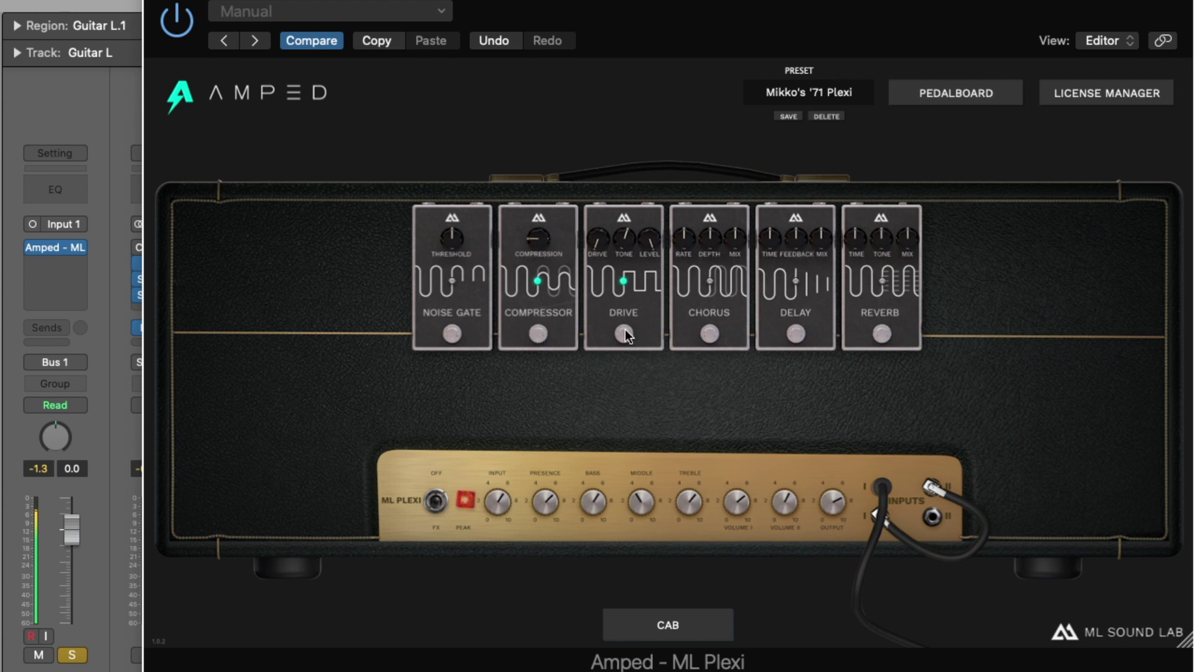
pyautogui.click(538, 335)
# Adjust the Guitar L cabinet's mic mix toward the Dynamic 57, move that mic nearer the cone centre, and return to the amp view
pyautogui.click(624, 625)
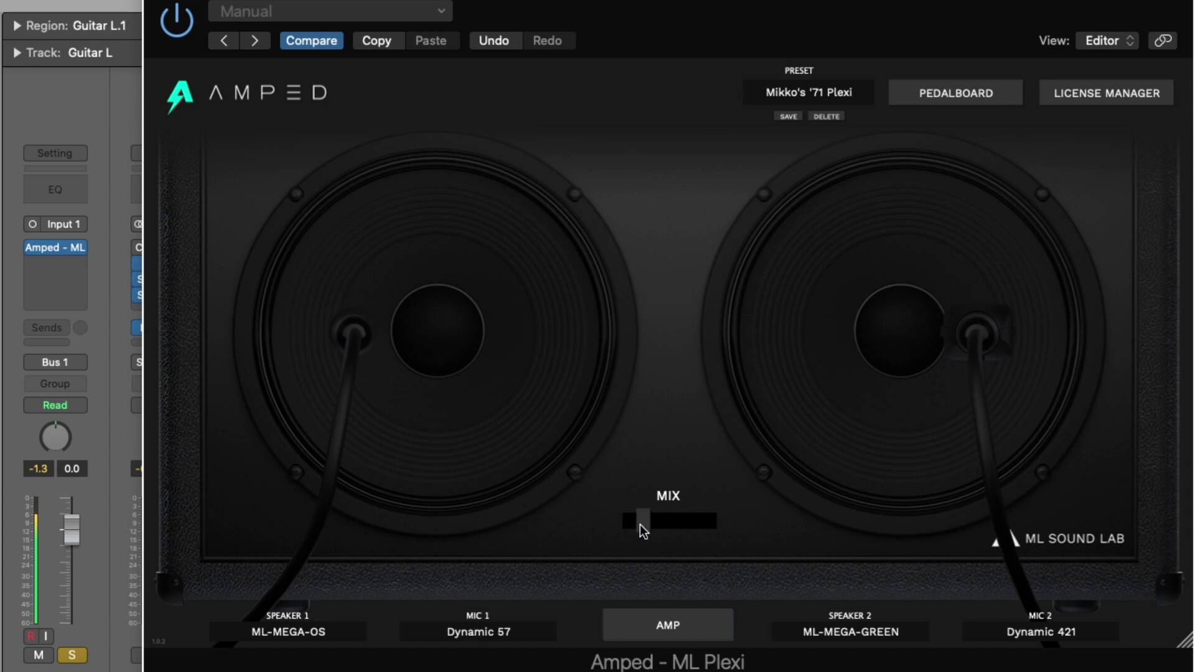
pyautogui.moveTo(700, 526); pyautogui.dragTo(702, 528)
pyautogui.moveTo(343, 331)
pyautogui.mouseDown()
pyautogui.moveTo(414, 333)
pyautogui.moveTo(364, 332)
pyautogui.mouseUp()
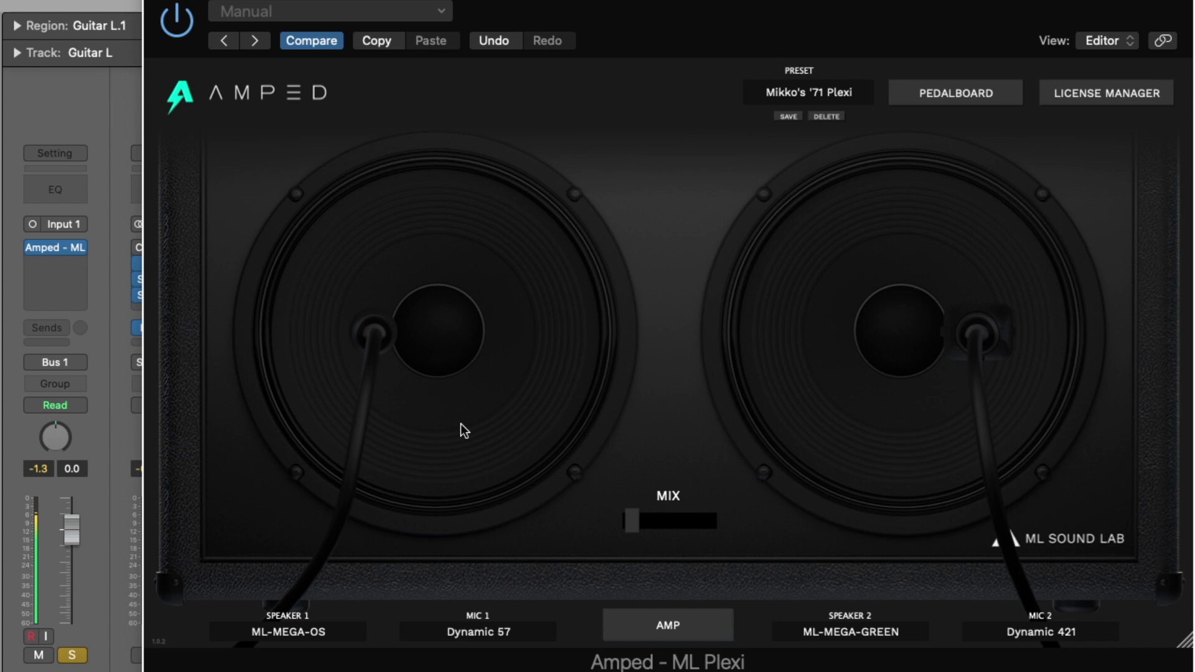
pyautogui.click(649, 620)
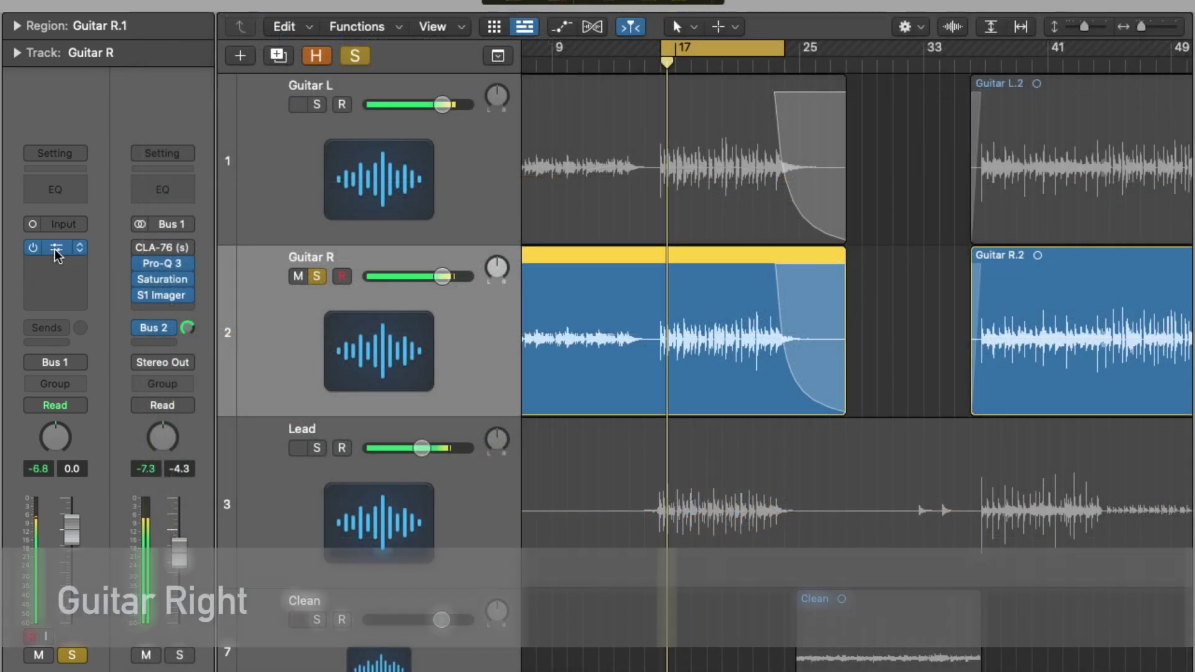
# Open the amp on the soloed Guitar R track, turn up its Output, and try the Volume 2, Treble, Middle, Bass and Presence knobs
pyautogui.click(55, 246)
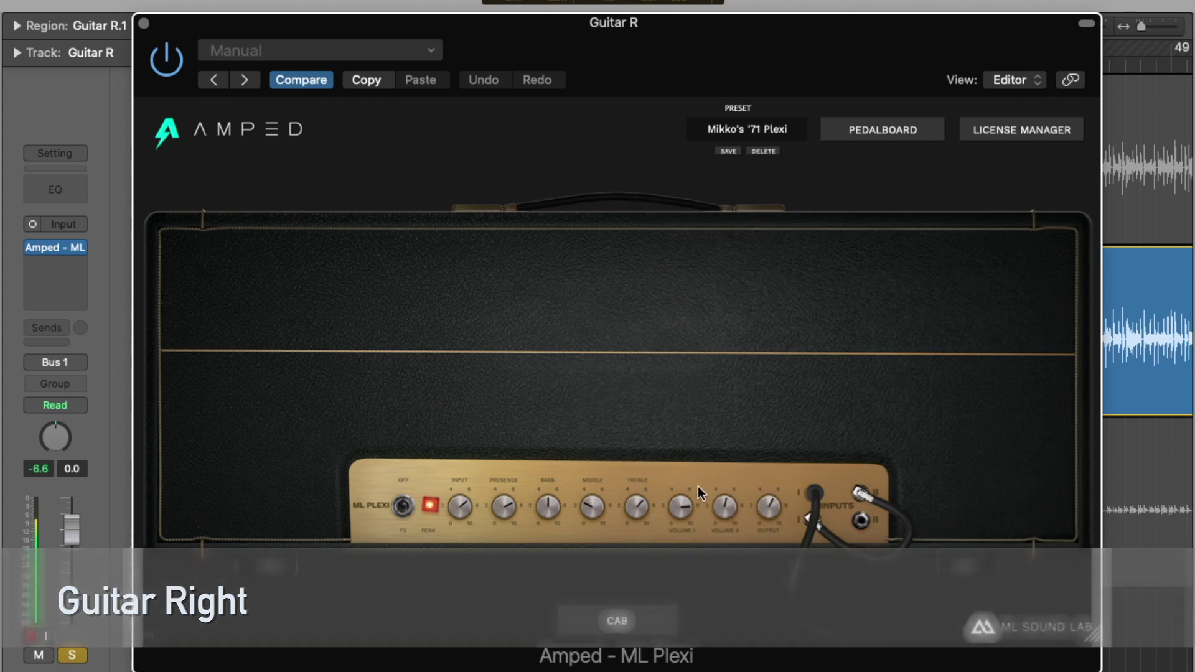
pyautogui.moveTo(724, 507); pyautogui.dragTo(725, 503)
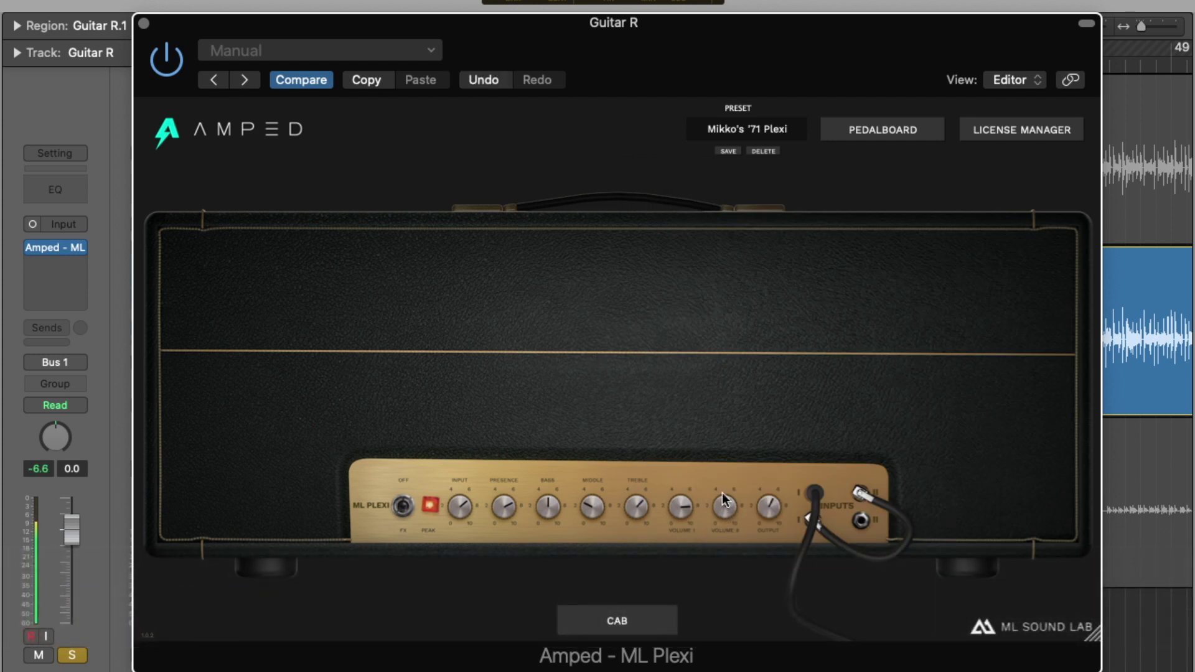
pyautogui.moveTo(721, 454); pyautogui.dragTo(719, 470)
pyautogui.moveTo(631, 542); pyautogui.dragTo(631, 548)
pyautogui.moveTo(592, 446); pyautogui.dragTo(592, 442)
pyautogui.moveTo(538, 483); pyautogui.dragTo(499, 494)
# Show the Guitar R pedalboard, toggle the Compressor pedal, adjust its Compression amount, and hide the pedalboard
pyautogui.click(855, 131)
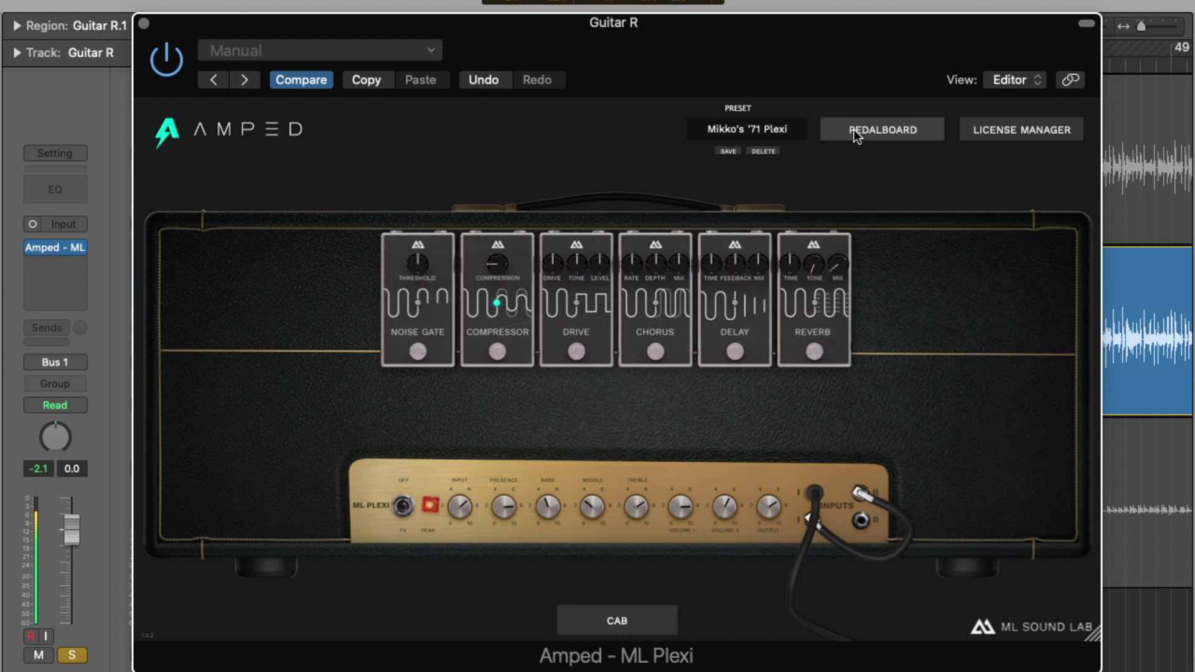
pyautogui.click(494, 353)
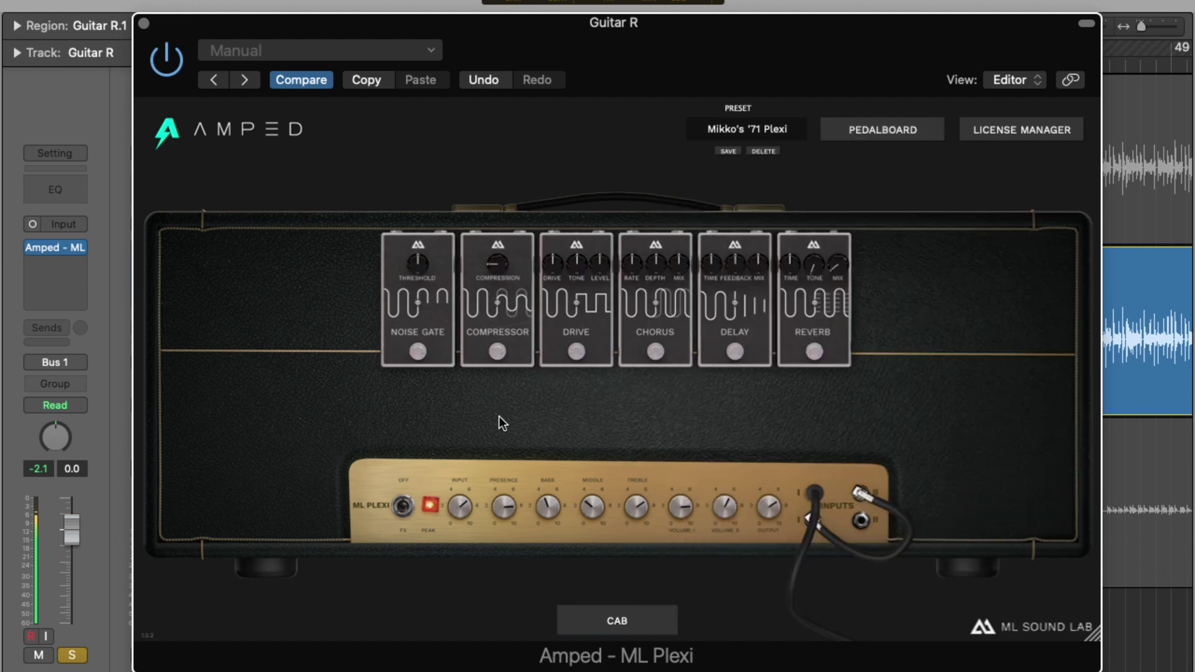
pyautogui.moveTo(496, 263); pyautogui.dragTo(498, 213)
pyautogui.click(887, 130)
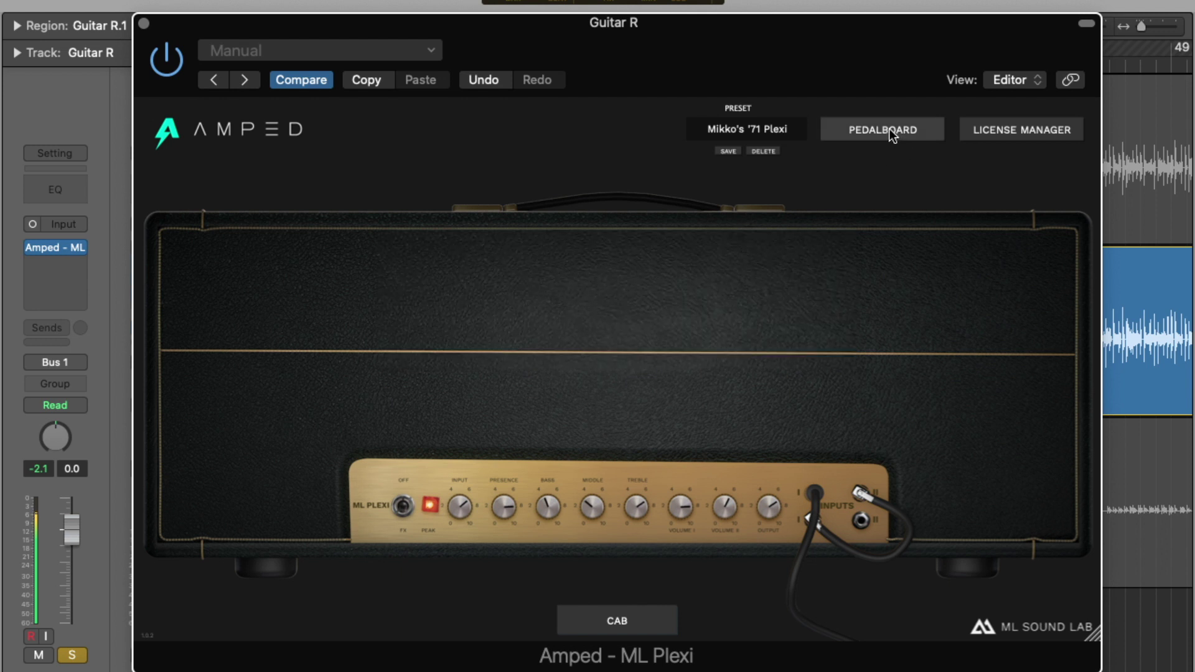
# Open the Guitar R cabinet and move the Dynamic 57 mic slightly farther from the centre of speaker 1
pyautogui.click(623, 618)
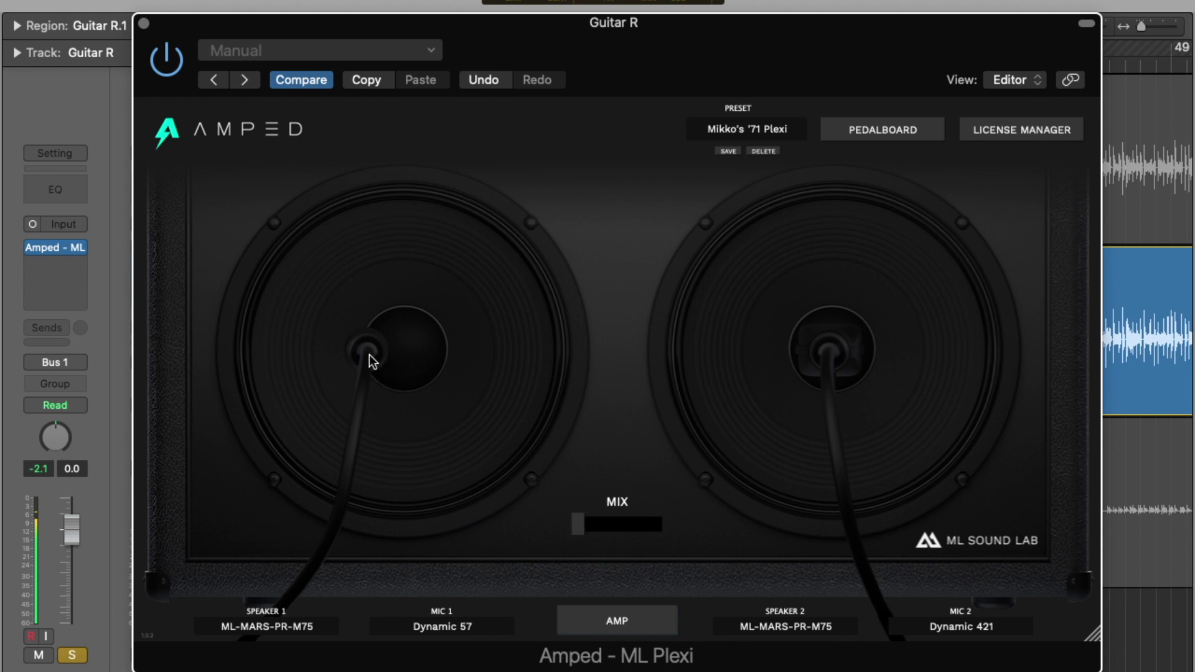
pyautogui.moveTo(368, 352)
pyautogui.mouseDown()
pyautogui.moveTo(393, 352)
pyautogui.moveTo(309, 351)
pyautogui.moveTo(352, 354)
pyautogui.mouseUp()
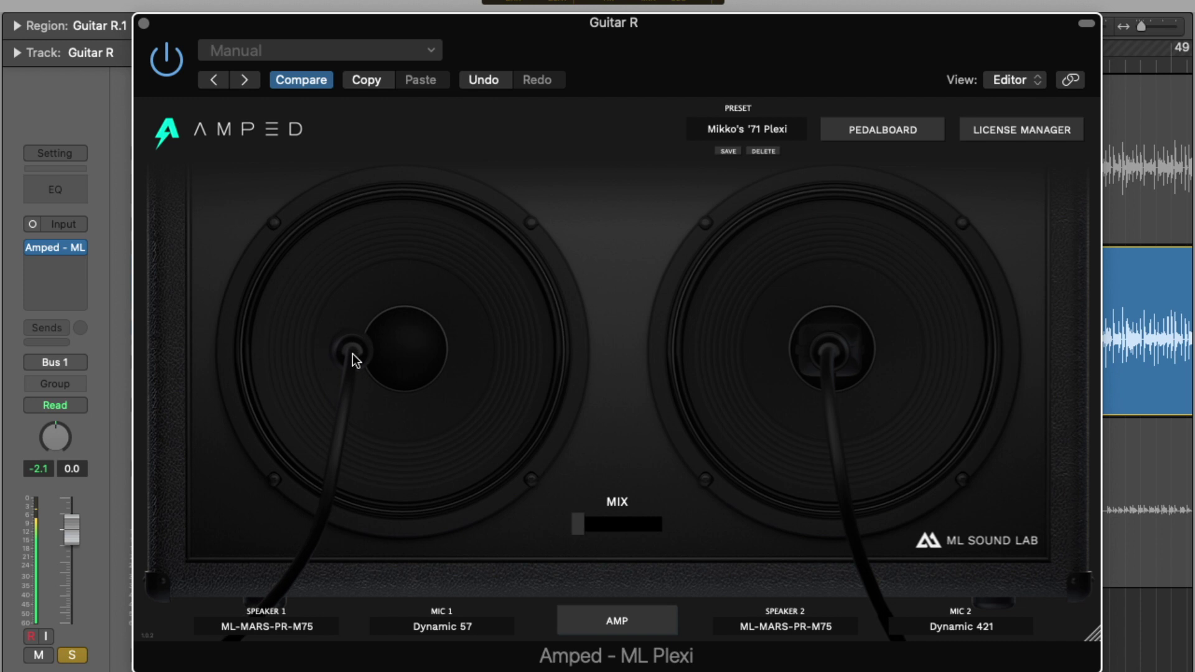
# Audition ML-MARS-PR-H55, ML-MEGA-GREEN and ML-MEGA-OS as Speaker 1, and restore ML-MARS-PR-M75
pyautogui.click(284, 626)
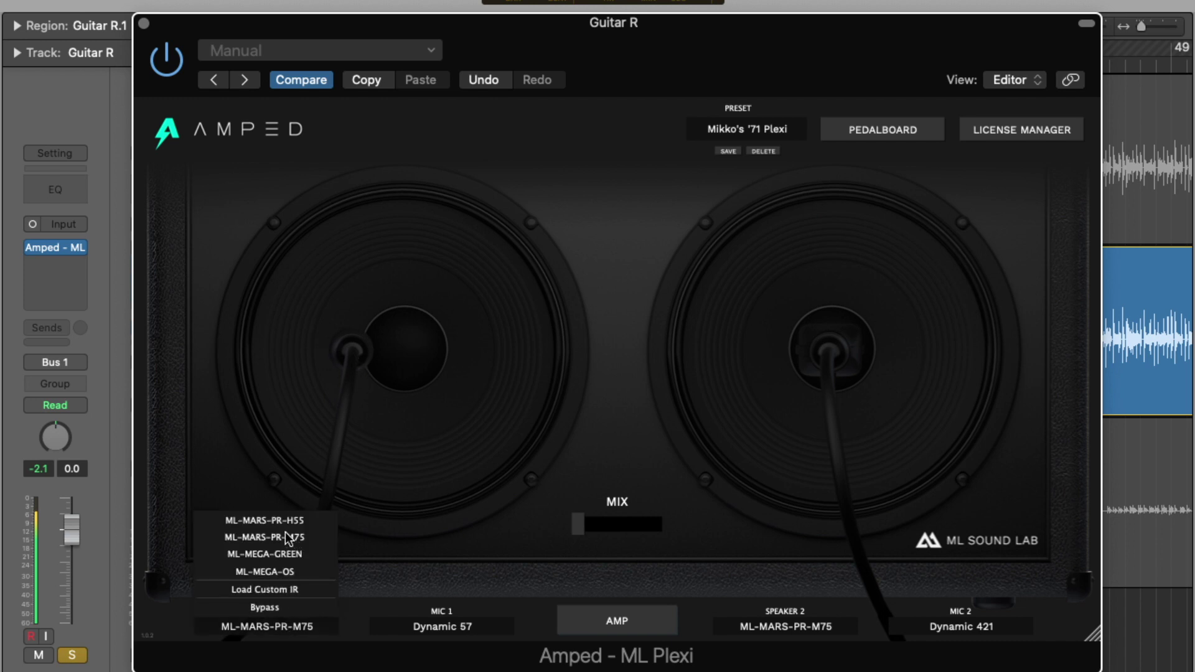
pyautogui.click(268, 521)
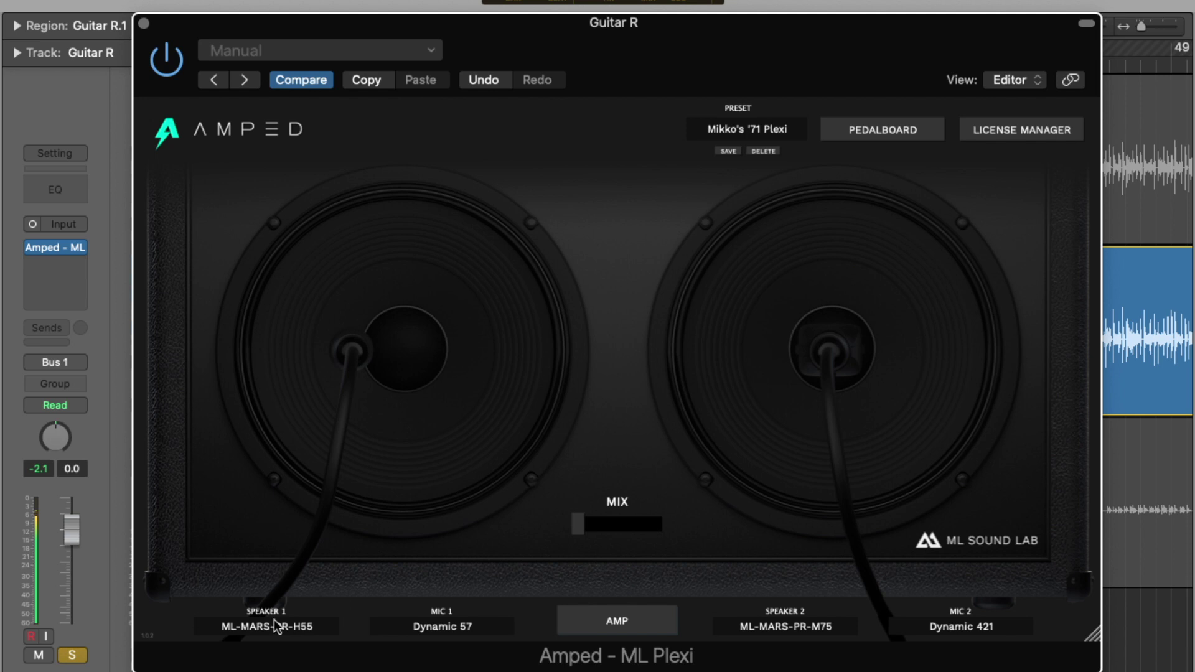
pyautogui.click(274, 625)
pyautogui.click(276, 539)
pyautogui.click(270, 620)
pyautogui.click(266, 555)
pyautogui.click(264, 626)
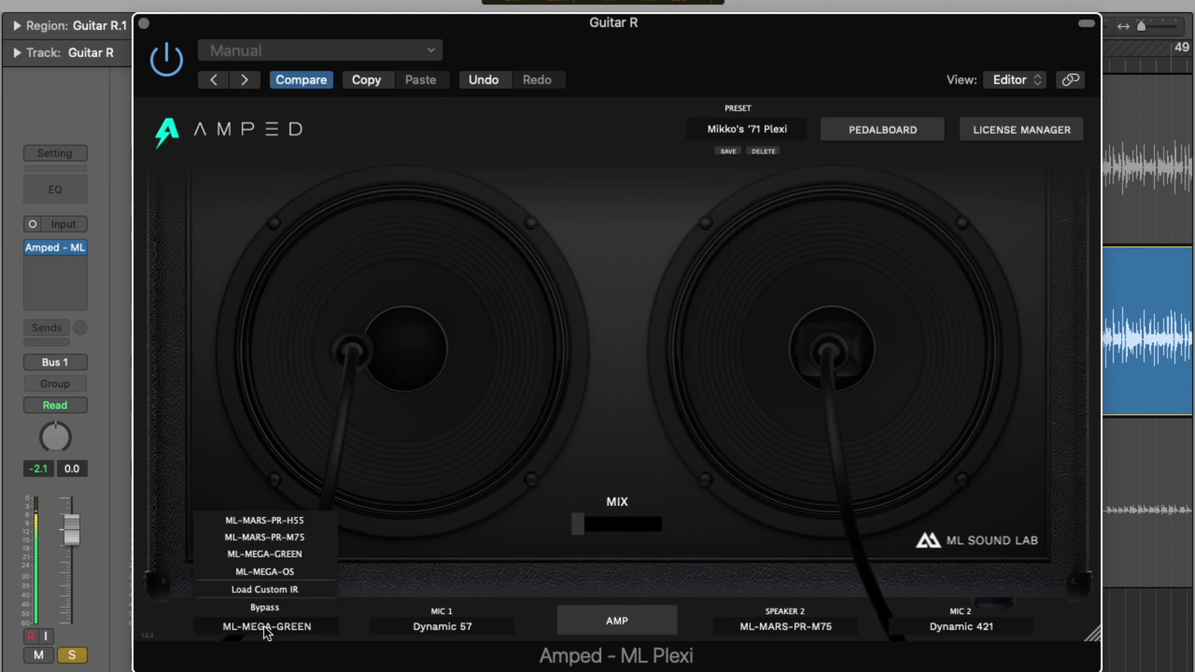
pyautogui.click(273, 571)
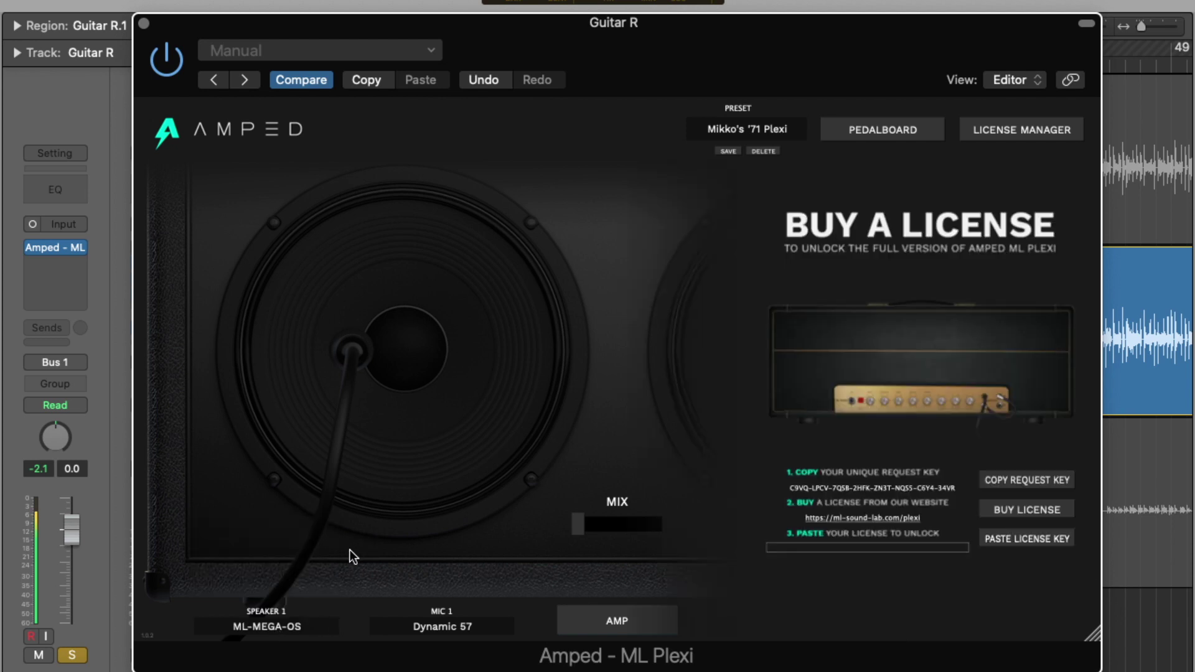
pyautogui.click(294, 628)
pyautogui.click(266, 537)
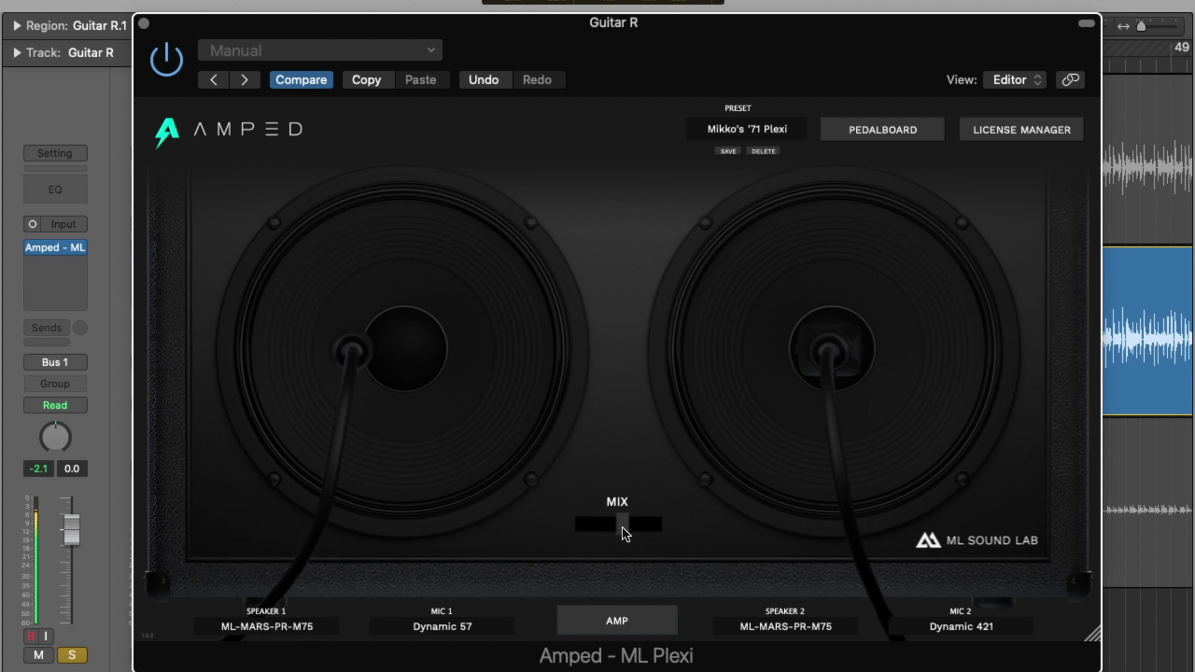
# Move the Dynamic 421 off the centre of speaker 2, blend in a little of it with Mix, and return to the amp view
pyautogui.moveTo(823, 364); pyautogui.dragTo(876, 356)
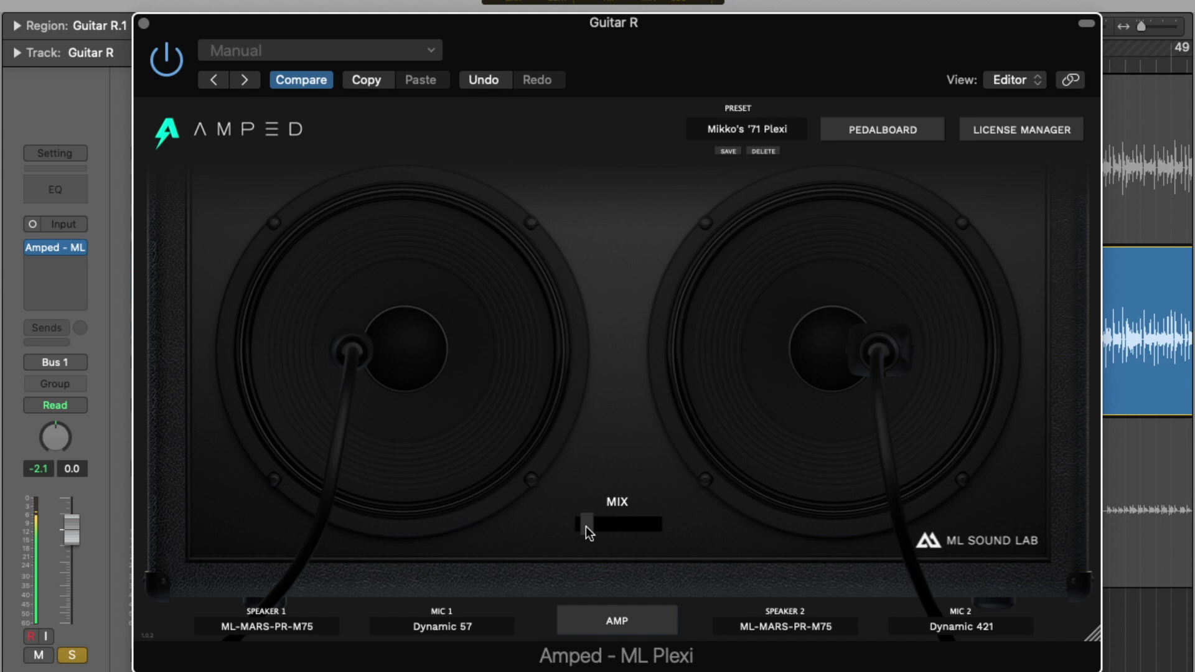
pyautogui.click(600, 624)
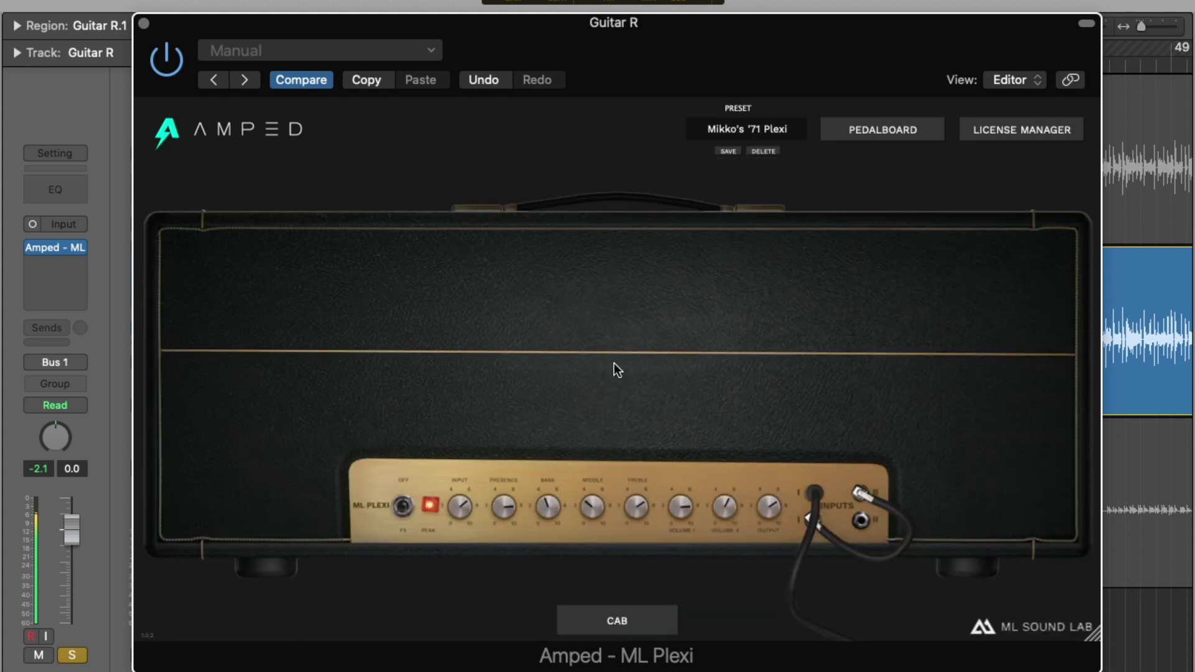
# Switch on the Drive pedal on the Guitar R pedalboard, adjust its Drive amount, and close the amp window
pyautogui.click(838, 129)
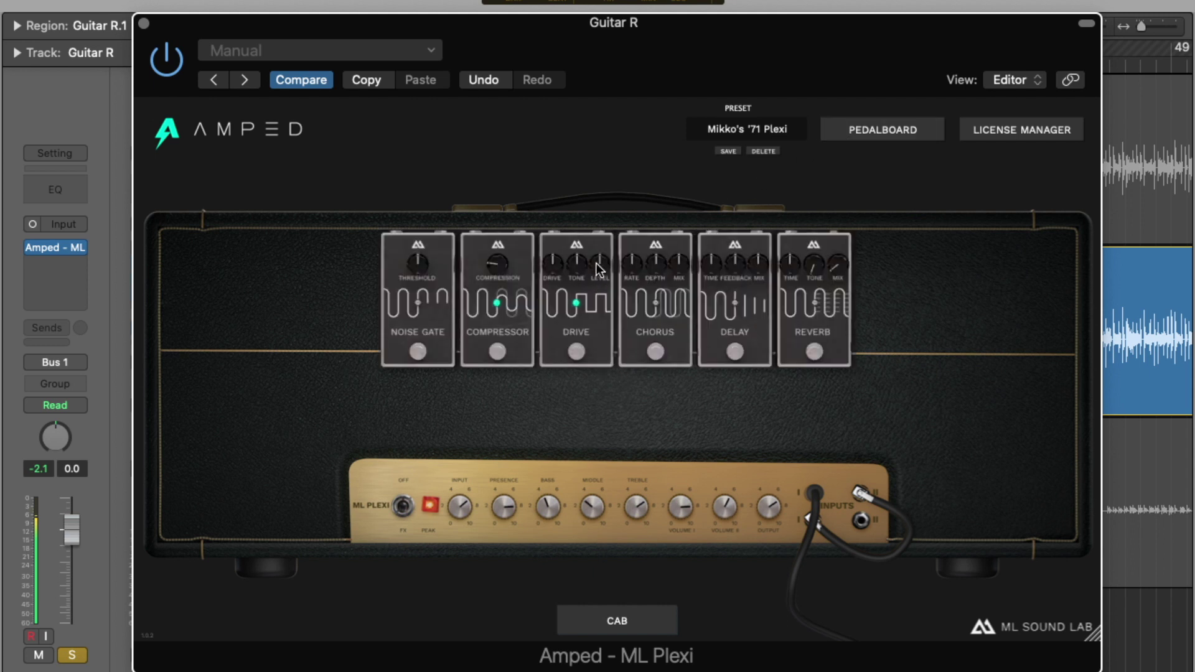
pyautogui.moveTo(558, 263); pyautogui.dragTo(552, 292)
pyautogui.click(144, 23)
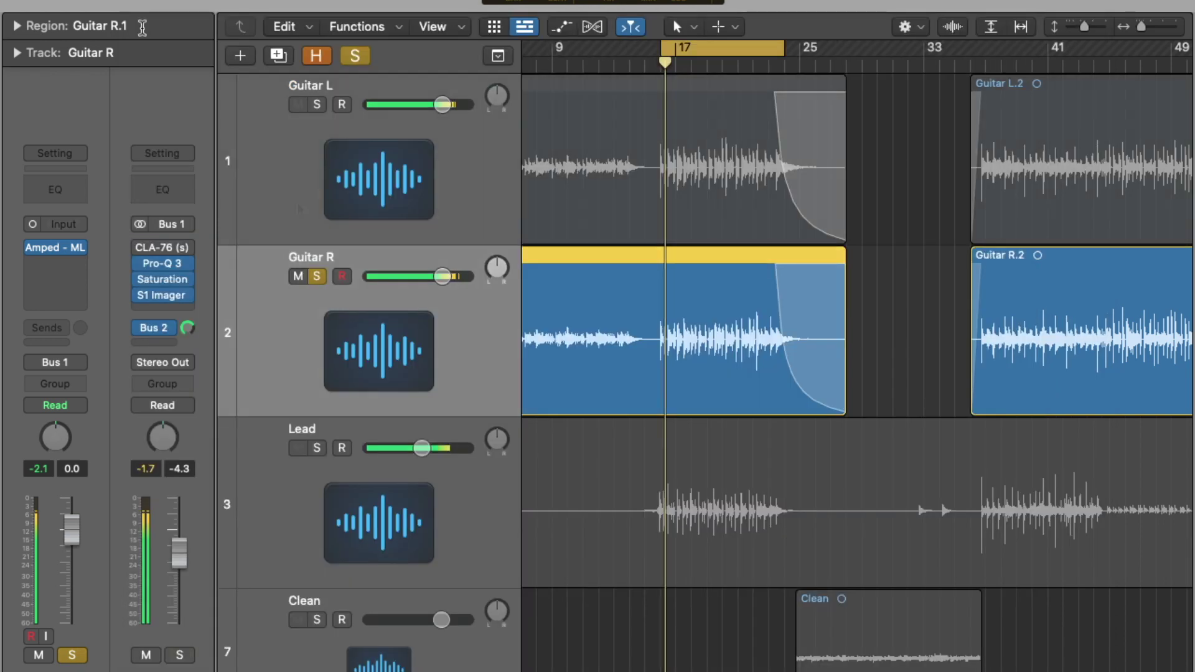
# Select the Guitar L track, play the soloed guitar bus, and open its Pro-Q 3 equalizer in a clear spot
pyautogui.click(249, 203)
pyautogui.press('space')
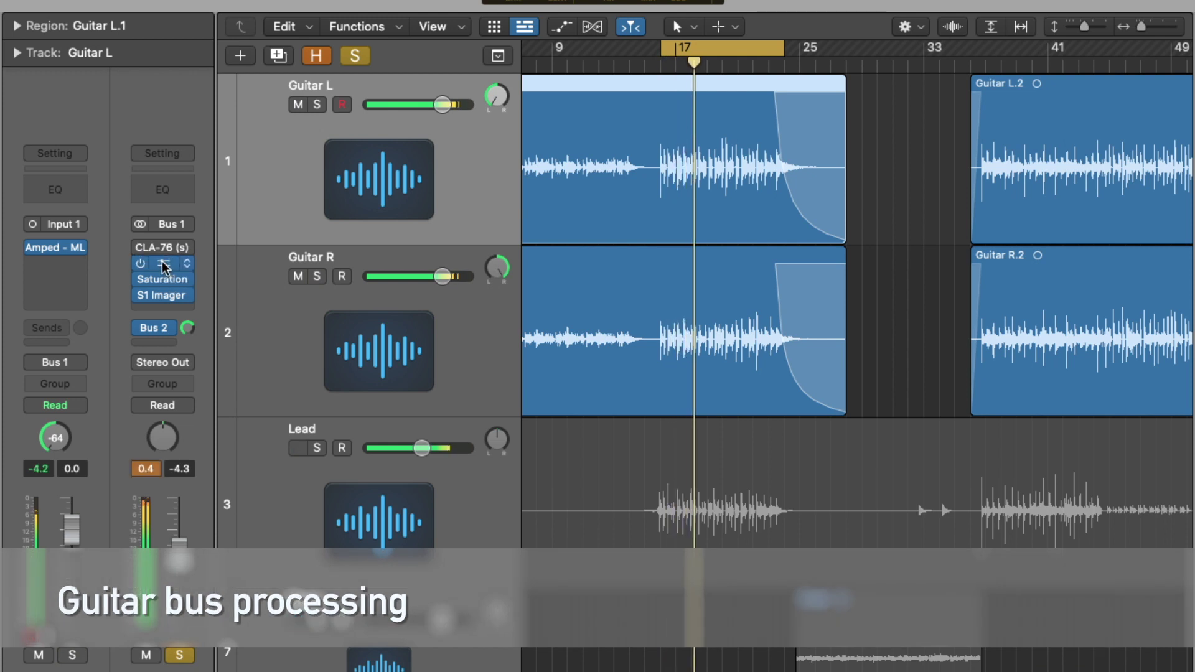
pyautogui.click(165, 265)
pyautogui.moveTo(531, 92); pyautogui.dragTo(444, 22)
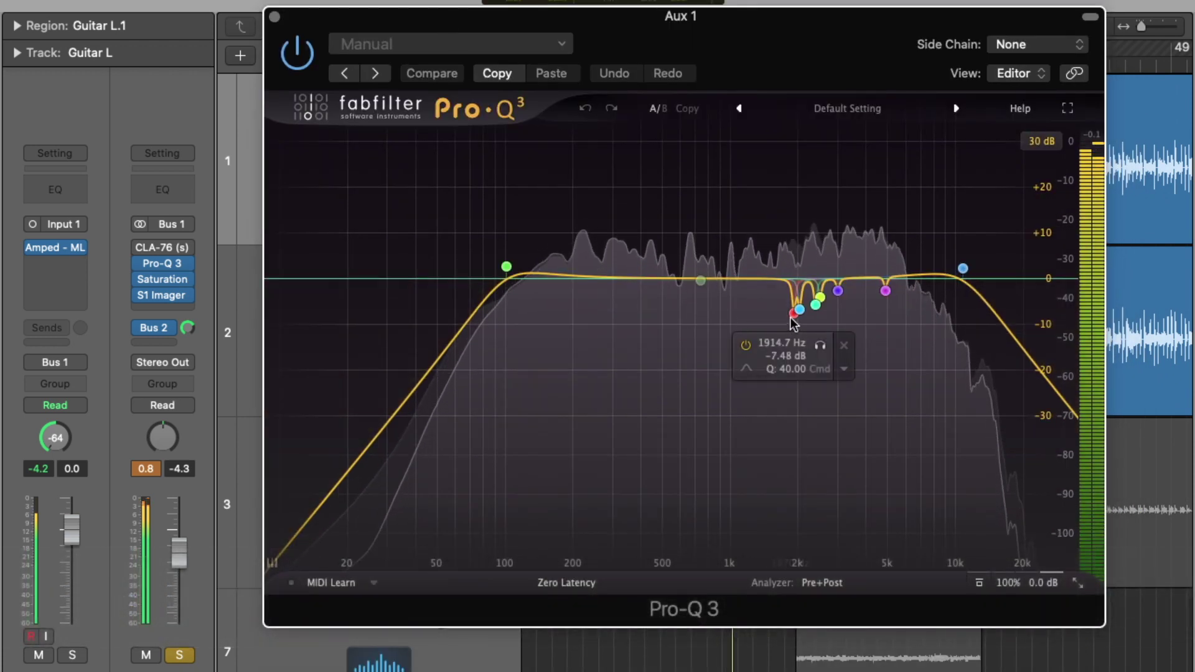
# Go through the bus equalizer's narrow cuts between about 1.9 and 4.9 kHz, trying their gain, and close Pro-Q 3
pyautogui.click(794, 312)
pyautogui.moveTo(785, 487); pyautogui.dragTo(820, 450)
pyautogui.click(799, 310)
pyautogui.click(816, 306)
pyautogui.click(820, 298)
pyautogui.click(838, 292)
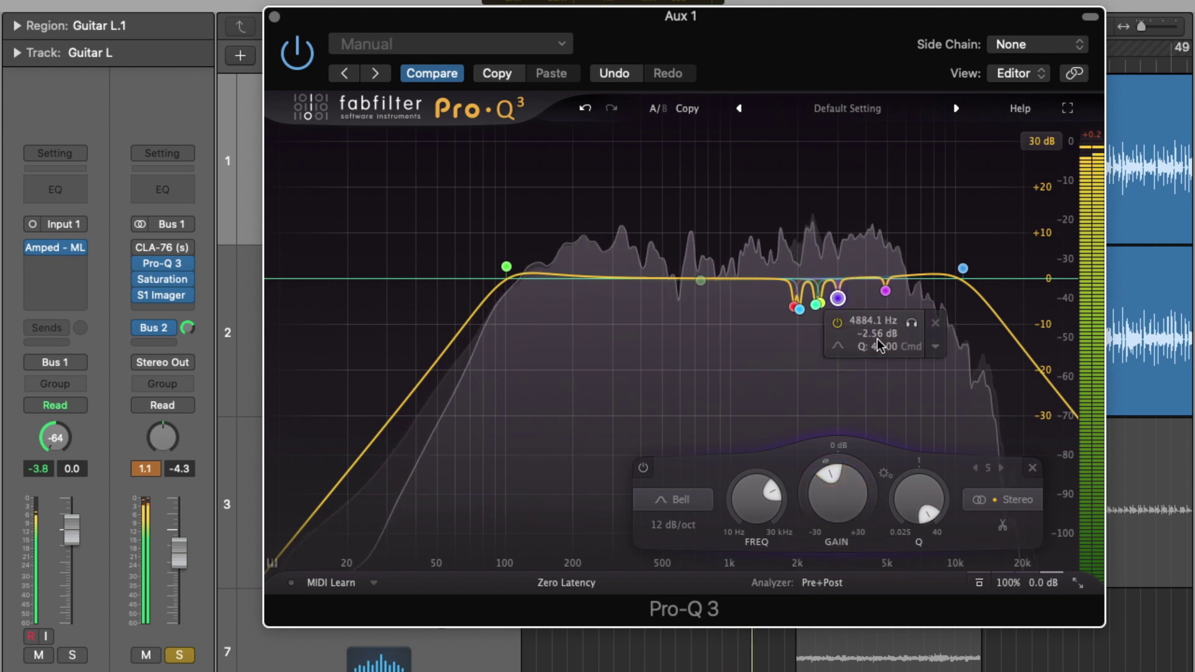
pyautogui.click(885, 292)
pyautogui.moveTo(878, 492); pyautogui.dragTo(835, 455)
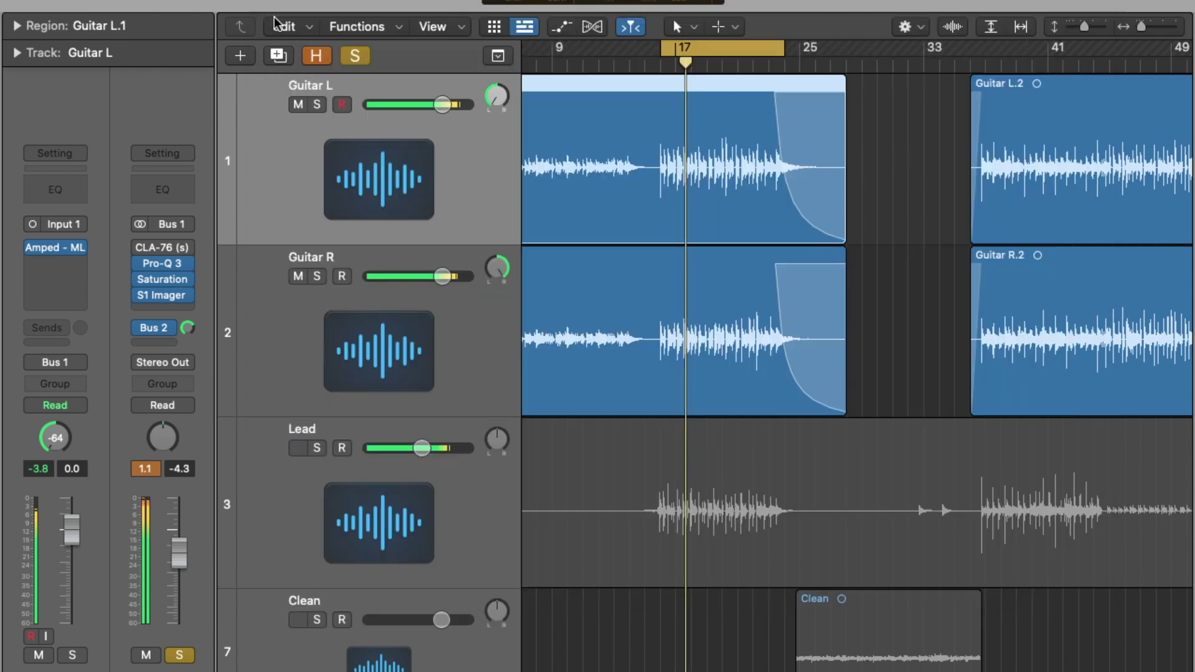
pyautogui.click(274, 17)
# Open the bus's Saturation Knob, compare it bypassed and active, tweak the saturation amount, and close it
pyautogui.moveTo(165, 281)
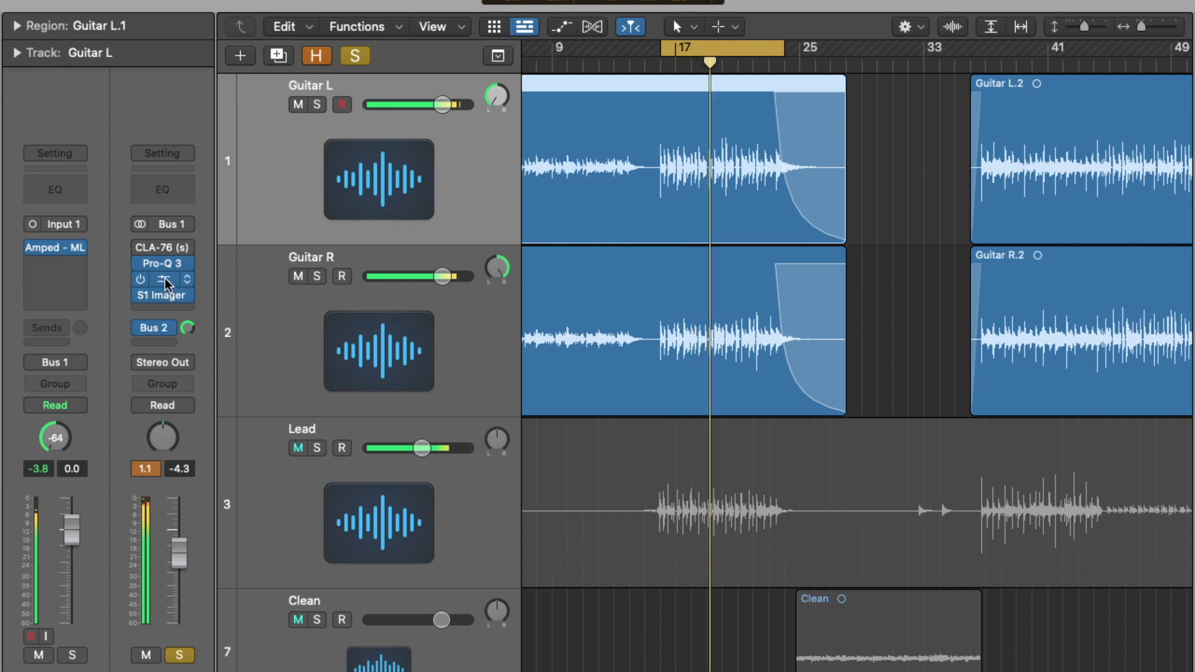
pyautogui.click(165, 282)
pyautogui.moveTo(455, 199); pyautogui.dragTo(544, 153)
pyautogui.click(498, 179)
pyautogui.click(498, 179)
pyautogui.moveTo(559, 318)
pyautogui.mouseDown()
pyautogui.moveTo(563, 296)
pyautogui.moveTo(563, 323)
pyautogui.mouseUp()
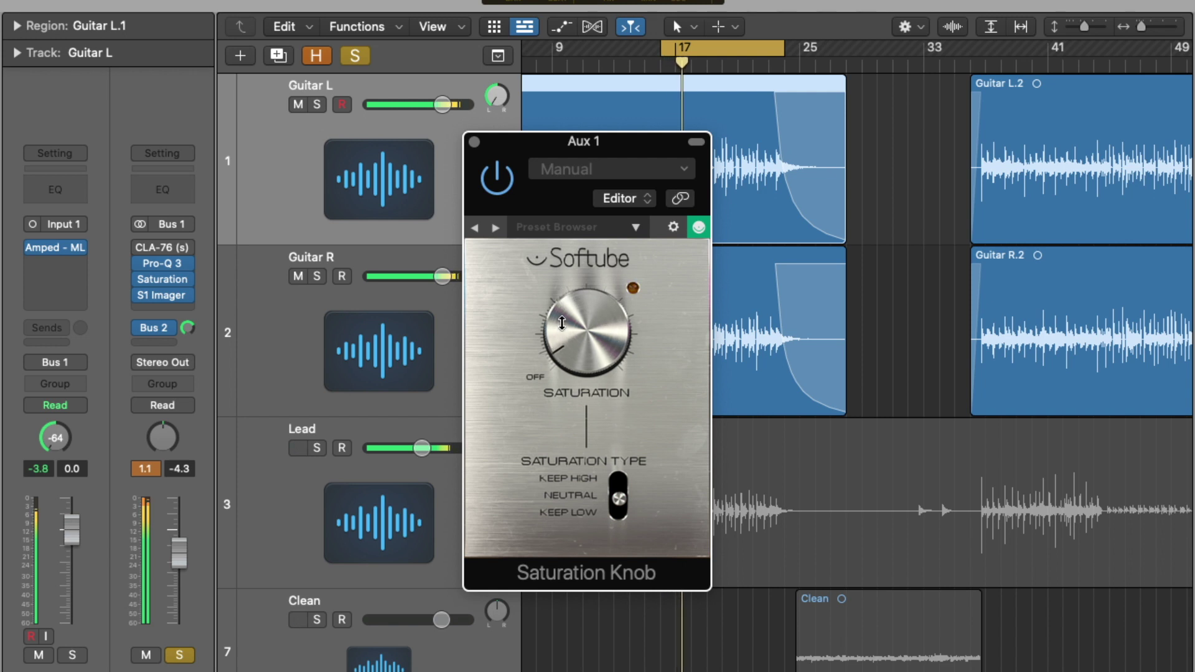
pyautogui.click(474, 143)
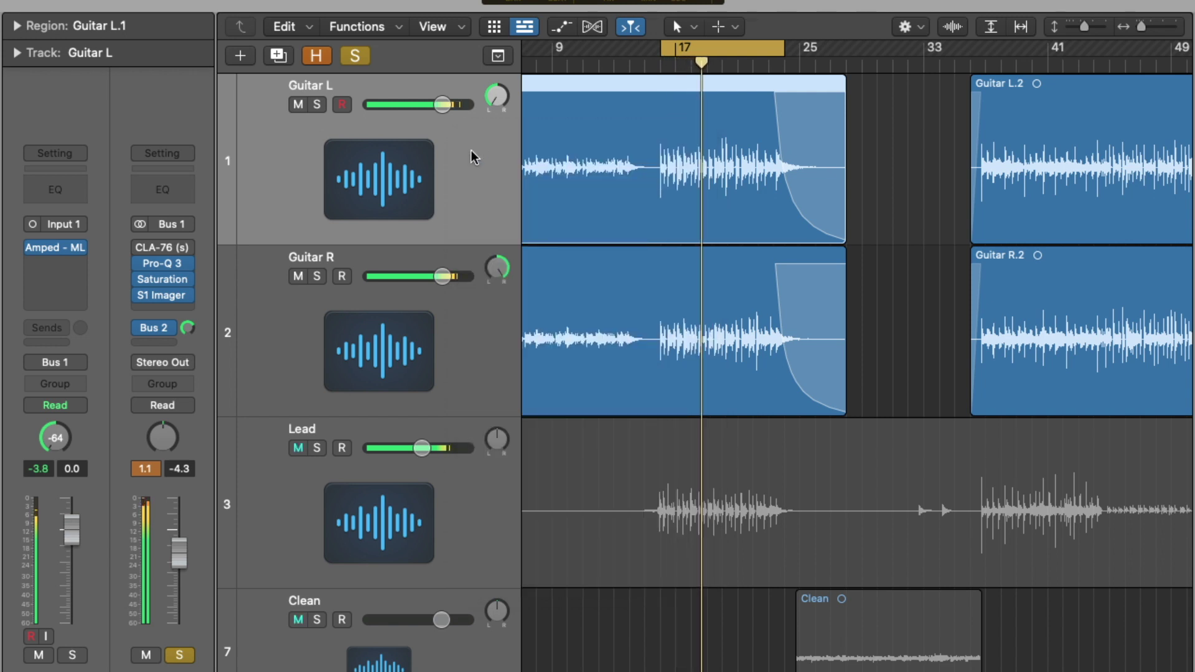
# Set the Width of the guitar bus's S1 Imager to 1.42, turn off solo to hear the full mix, and close the plug-in
pyautogui.click(161, 295)
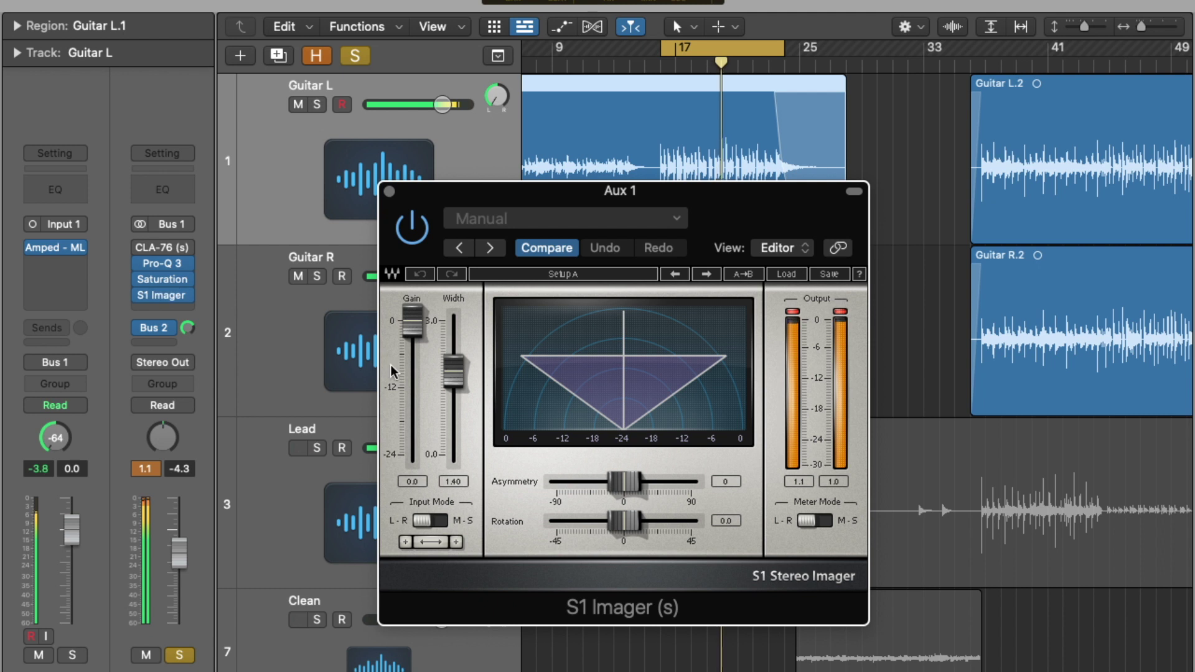
pyautogui.moveTo(454, 372); pyautogui.dragTo(453, 373)
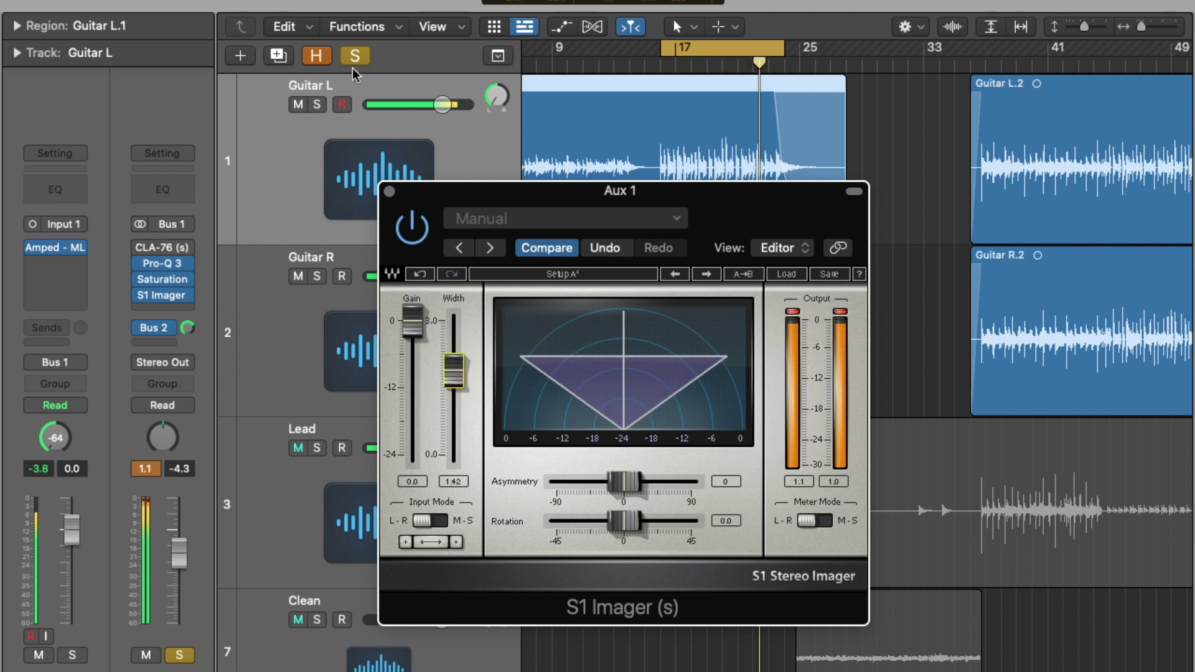
pyautogui.click(353, 62)
pyautogui.click(390, 192)
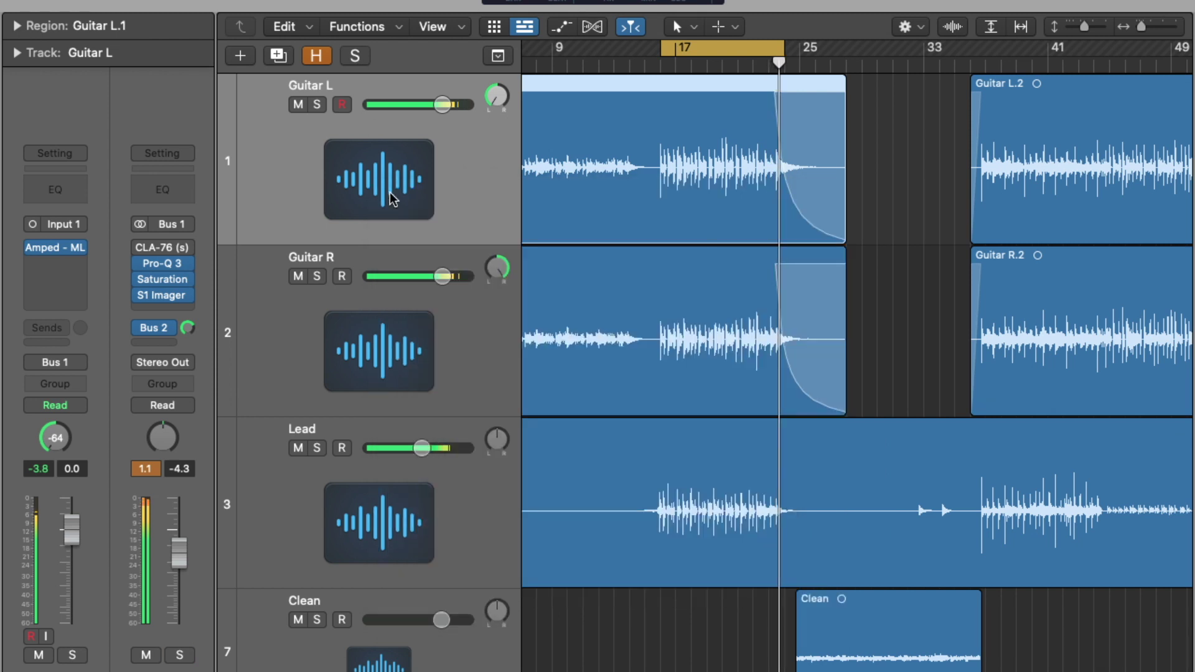
# Solo the Lead track, open its Amped ML Plexi amp in a clear spot, and look through the preset list without changing the preset
pyautogui.click(355, 55)
pyautogui.click(262, 453)
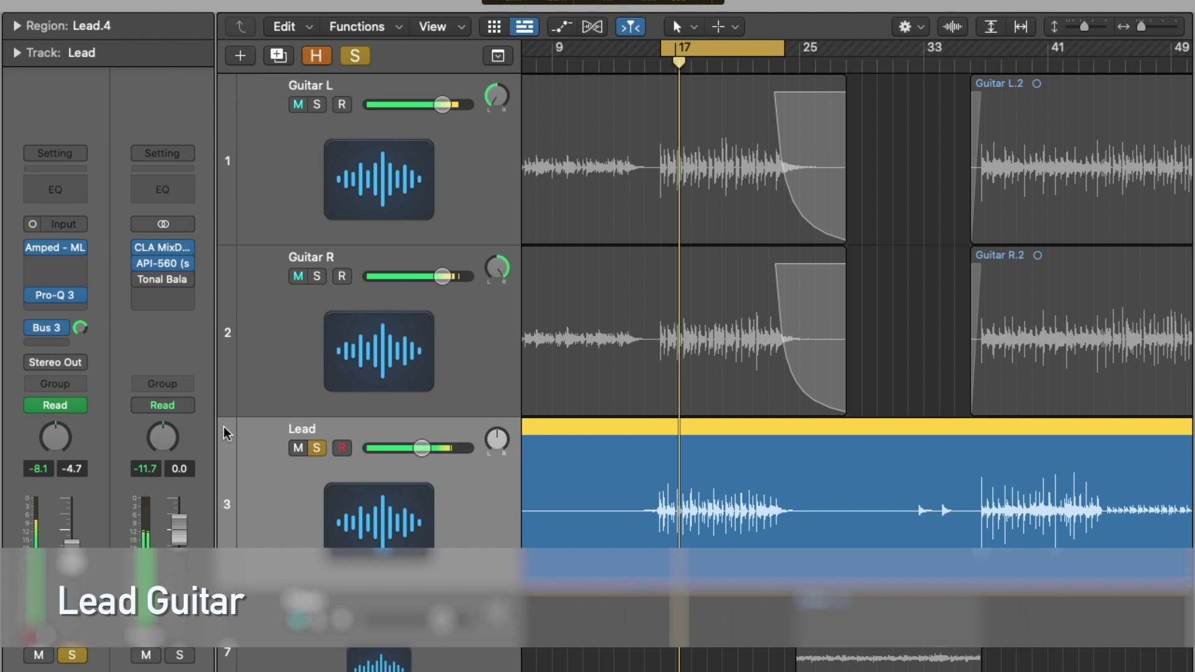
pyautogui.click(57, 248)
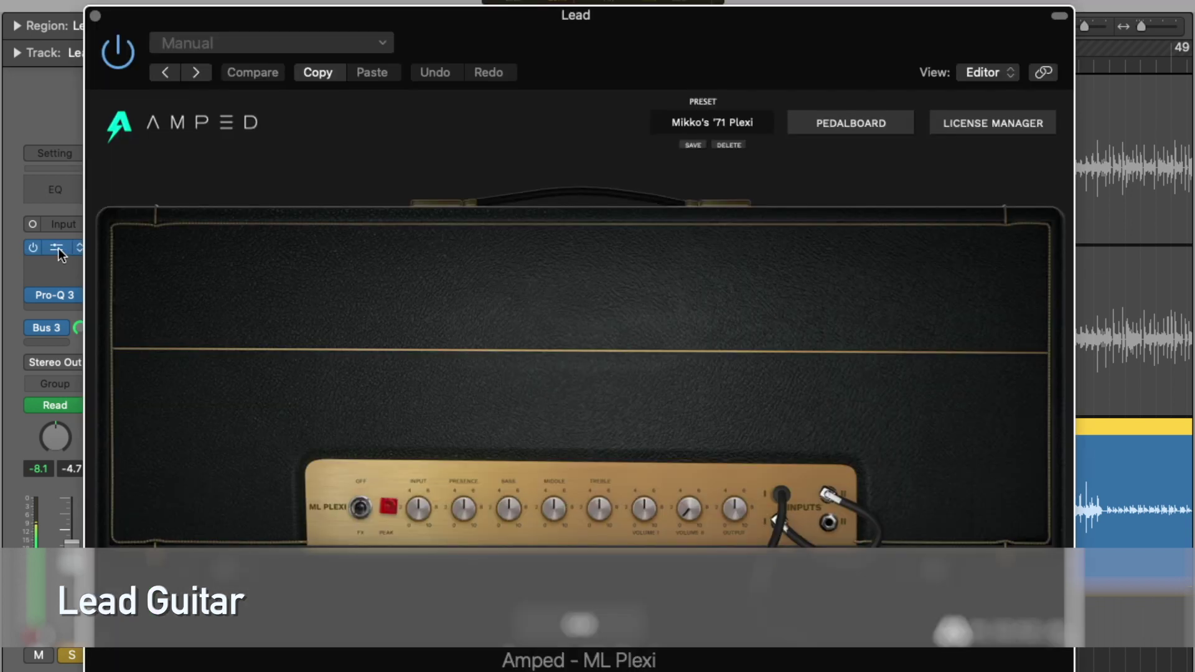
pyautogui.moveTo(343, 18); pyautogui.dragTo(412, 14)
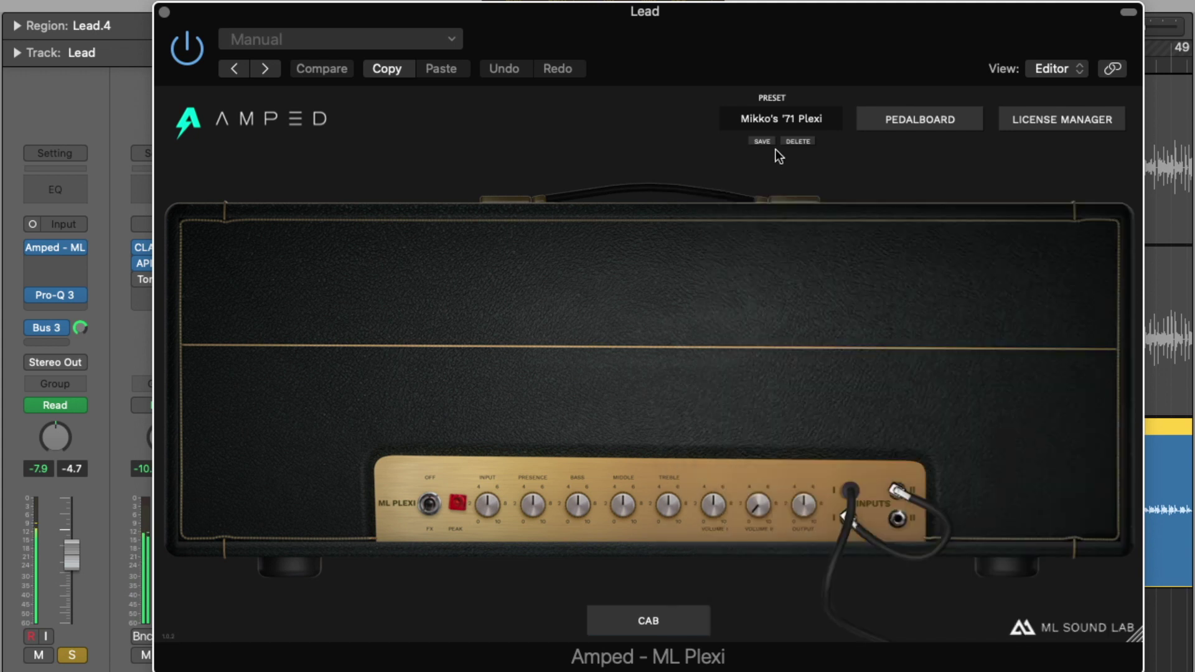
pyautogui.click(783, 118)
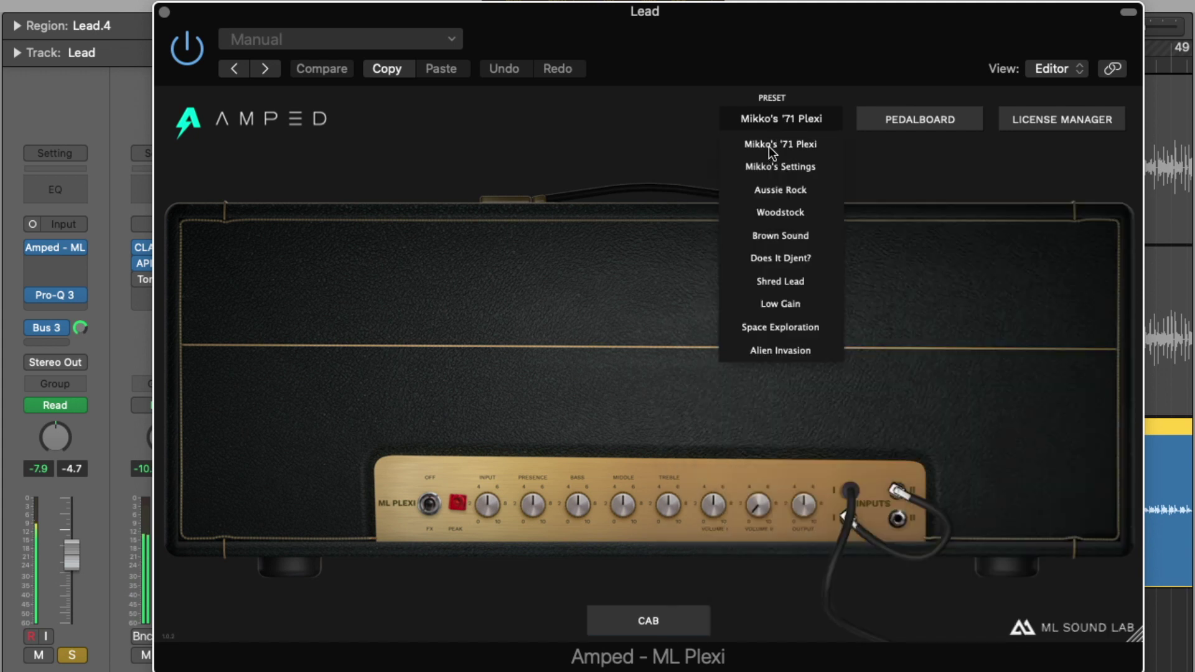
pyautogui.click(619, 306)
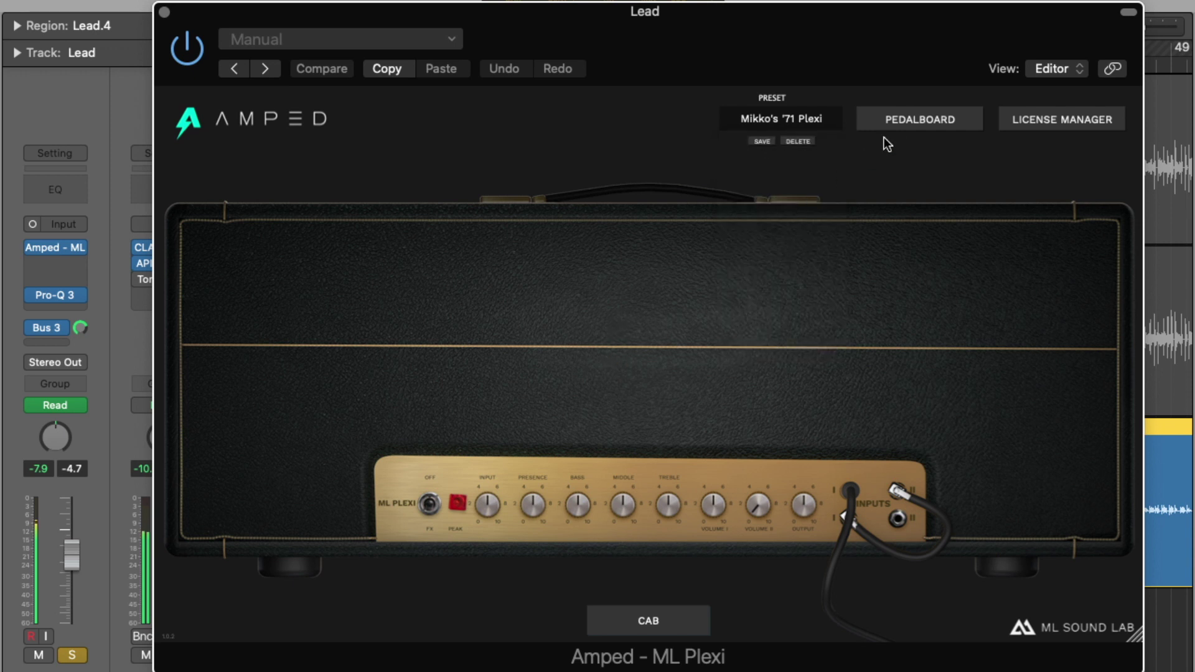
# Show the Lead amp's pedalboard, toggle the Drive pedal to compare its sound, and hide the pedalboard again
pyautogui.click(900, 123)
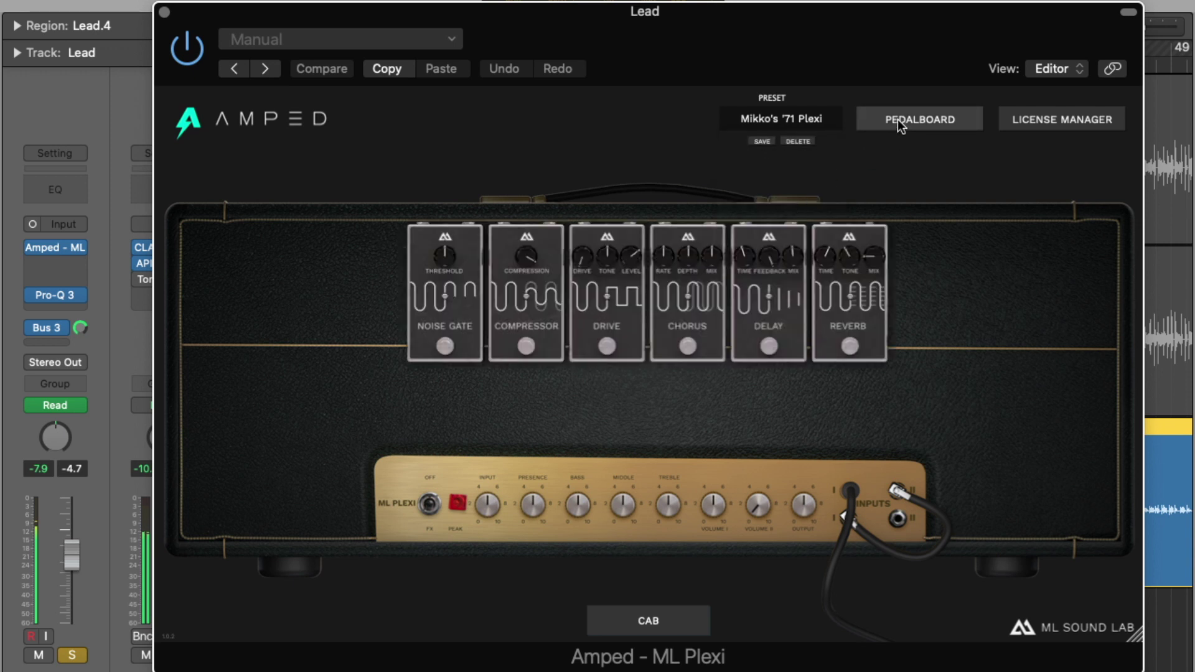
pyautogui.click(608, 346)
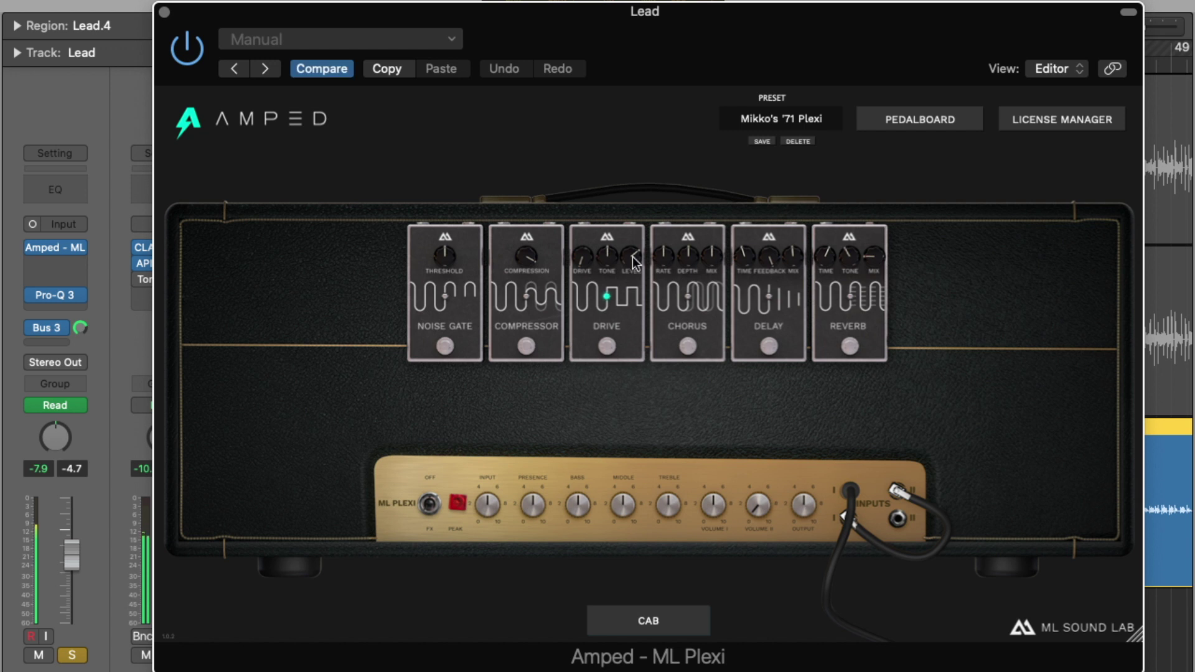
pyautogui.click(606, 350)
pyautogui.click(906, 125)
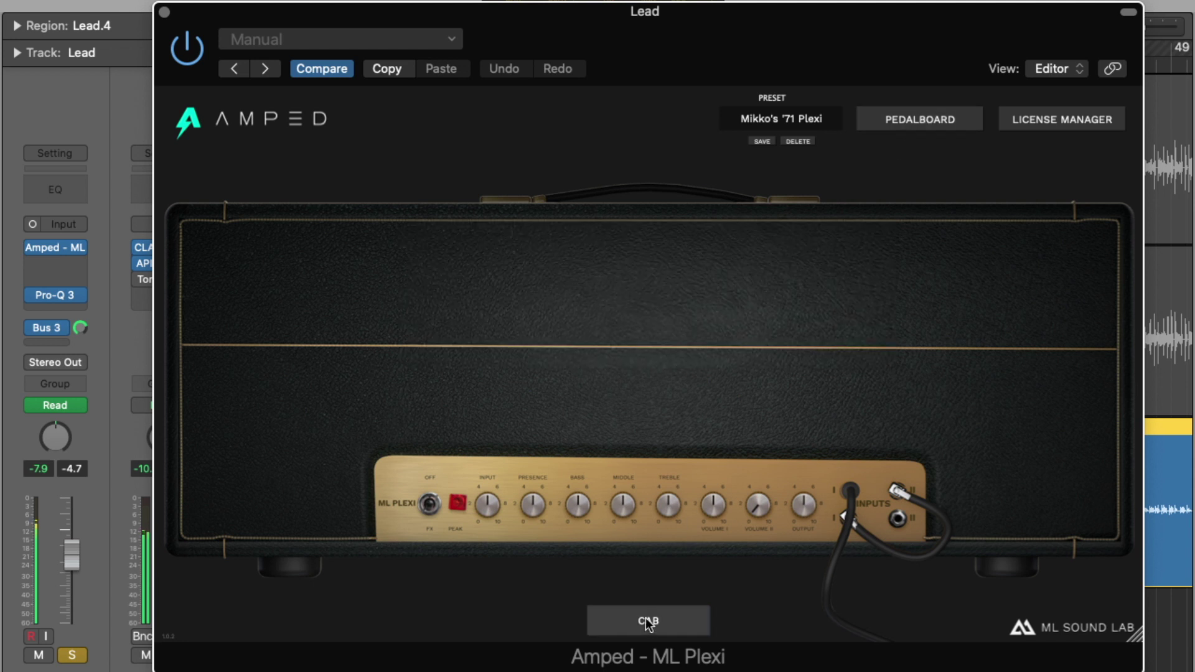
# Move both mics of the Lead's cabinet slightly towards the speaker centers, auditioning each speaker with the Mix slider, and close the plug-in
pyautogui.click(637, 623)
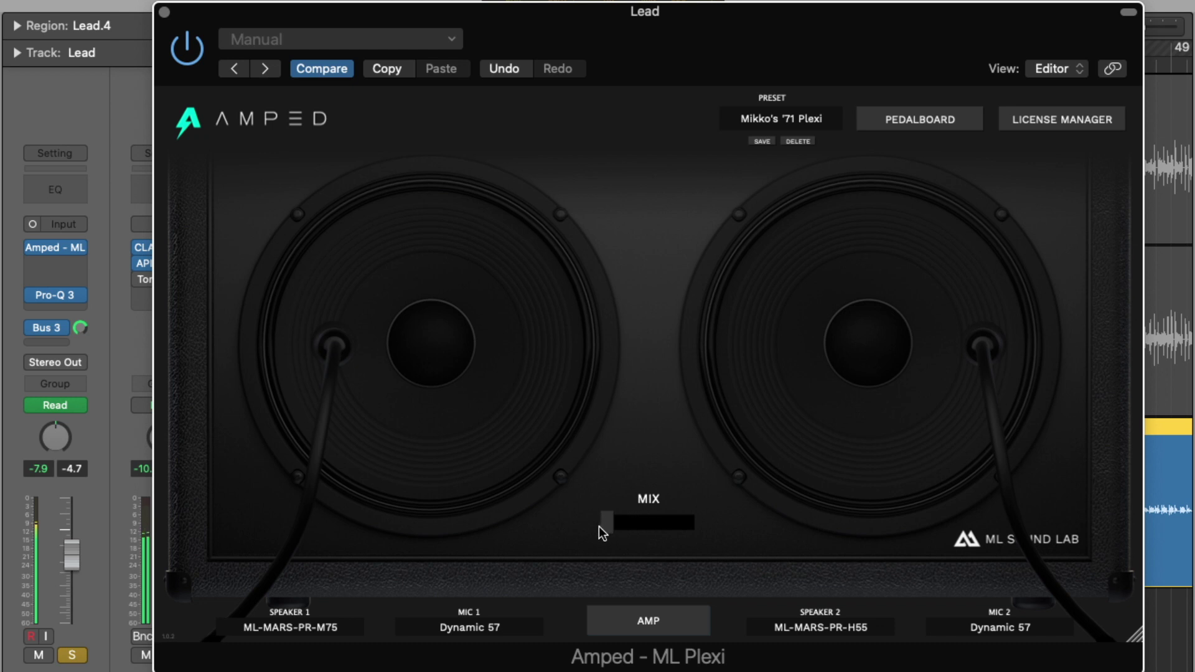
pyautogui.moveTo(348, 351)
pyautogui.mouseDown()
pyautogui.moveTo(400, 344)
pyautogui.moveTo(359, 357)
pyautogui.mouseUp()
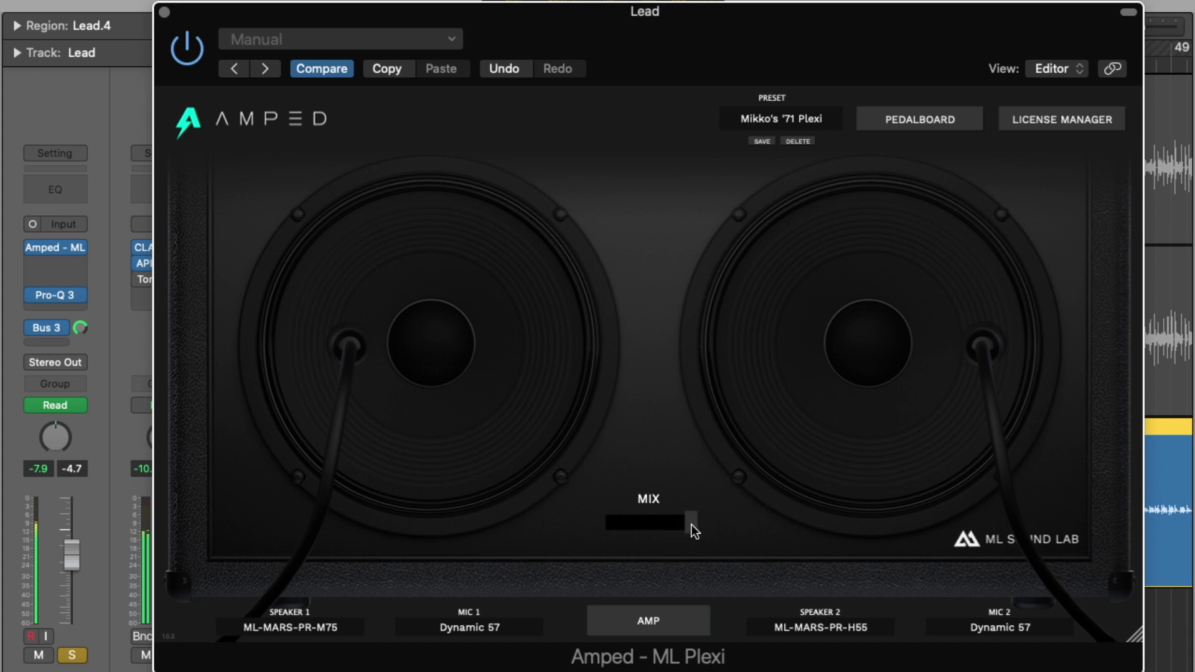
pyautogui.moveTo(969, 343); pyautogui.dragTo(961, 343)
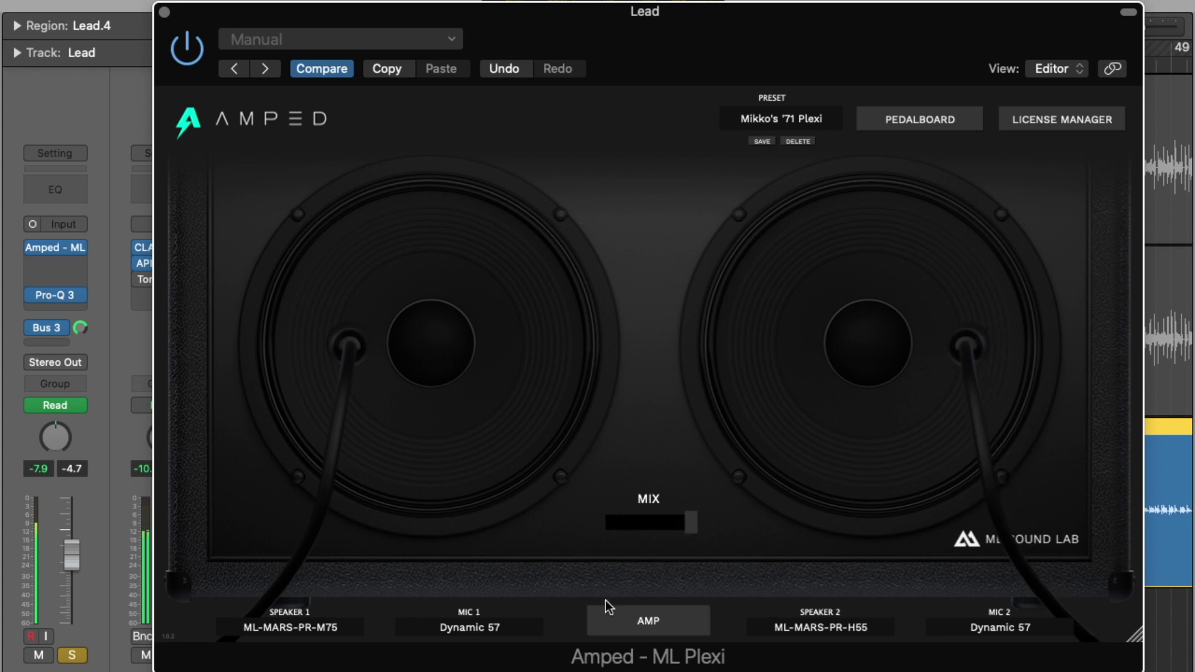
pyautogui.click(690, 524)
pyautogui.click(164, 12)
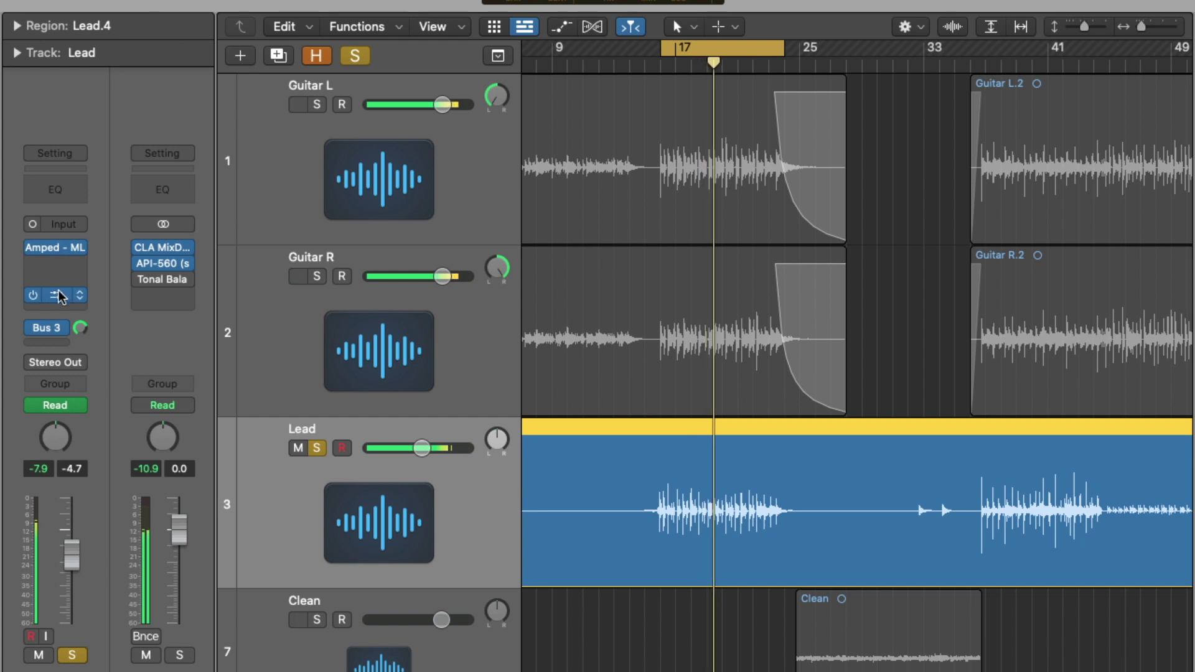
# Open the Lead track's Pro-Q 3 and sweep the gain of the narrow 2883.5 Hz band up and back down into a cut
pyautogui.click(60, 297)
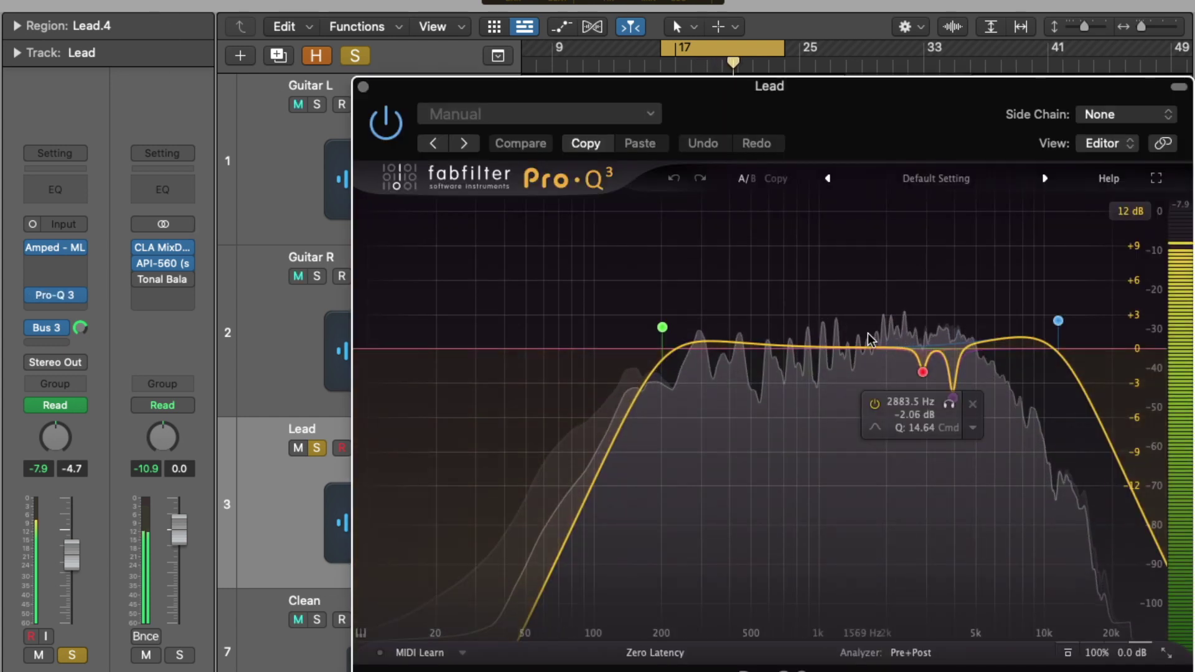
pyautogui.click(923, 372)
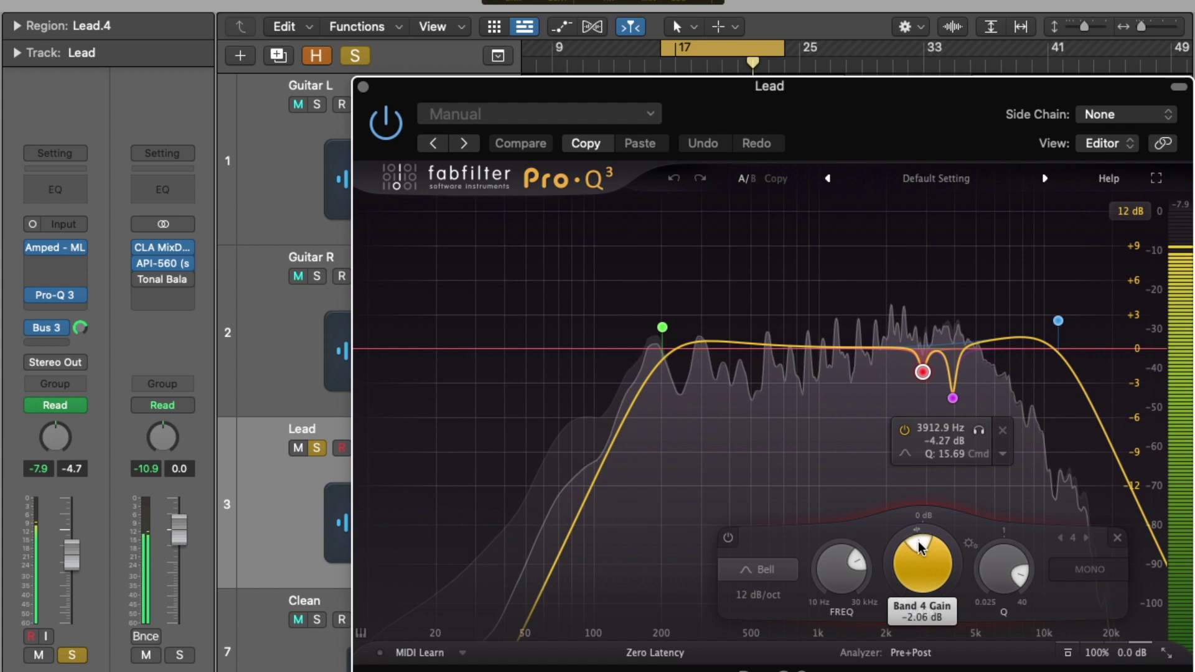
pyautogui.scroll(10, 921, 547)
pyautogui.scroll(-6, 924, 546)
pyautogui.scroll(-4, 928, 543)
# Boost the narrow 3912.9 Hz band to hear it, bring its gain down to about -3.23 dB, and close Pro-Q 3
pyautogui.click(952, 398)
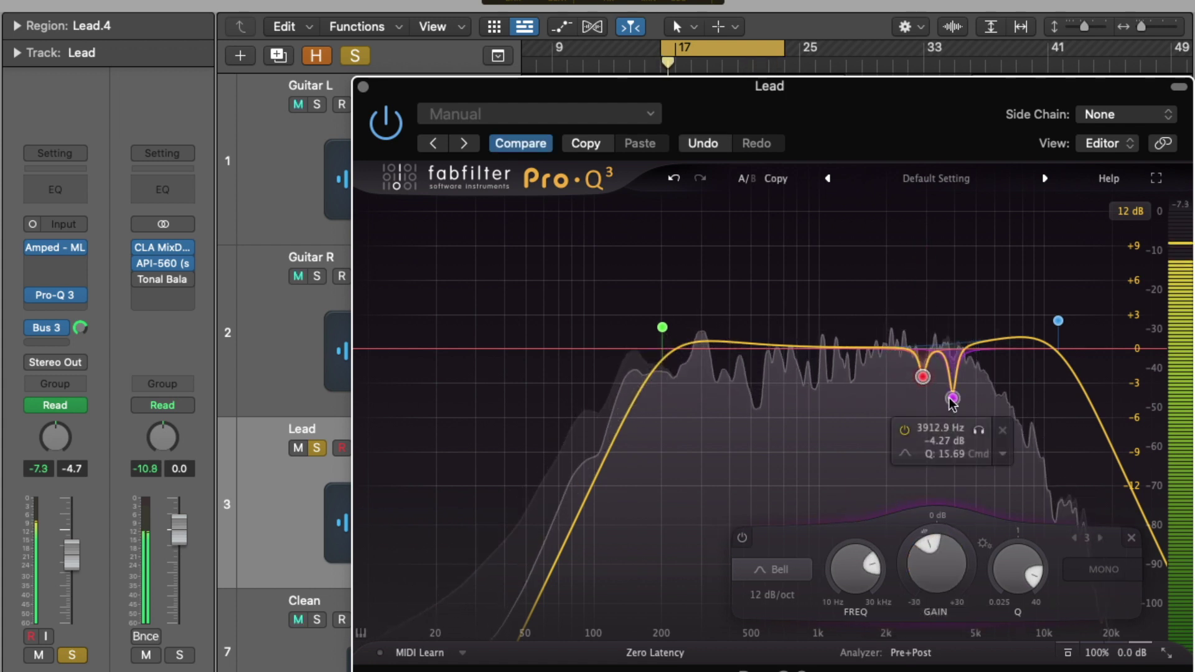
pyautogui.scroll(10, 959, 548)
pyautogui.scroll(-4, 962, 548)
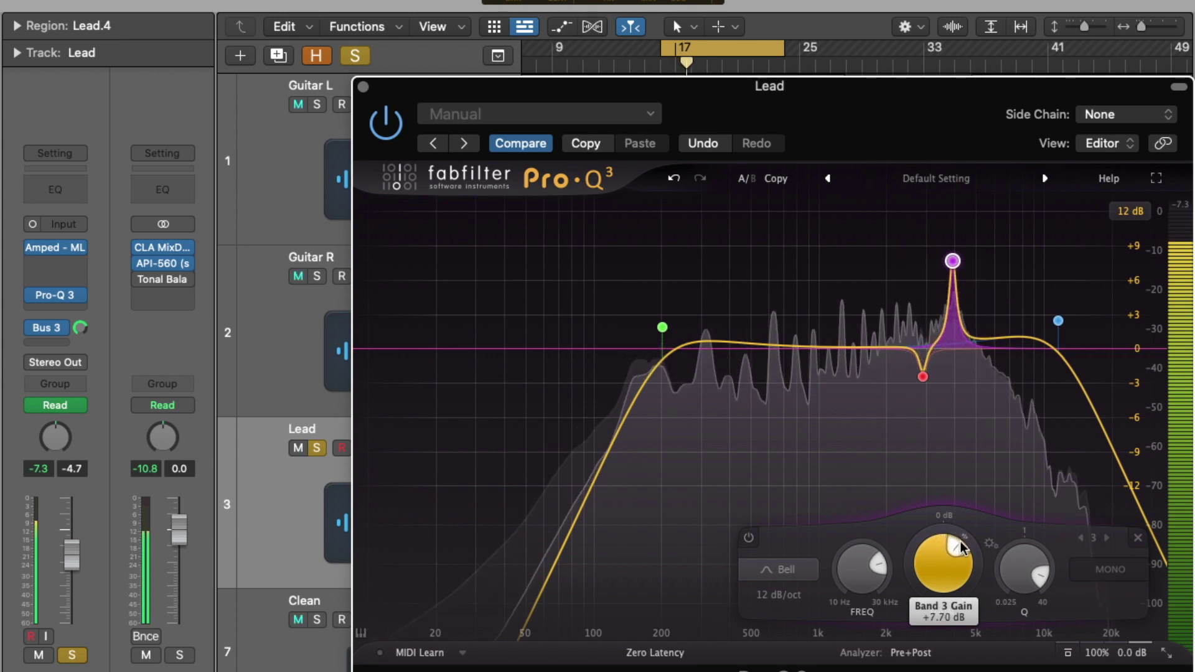
pyautogui.scroll(-10, 950, 545)
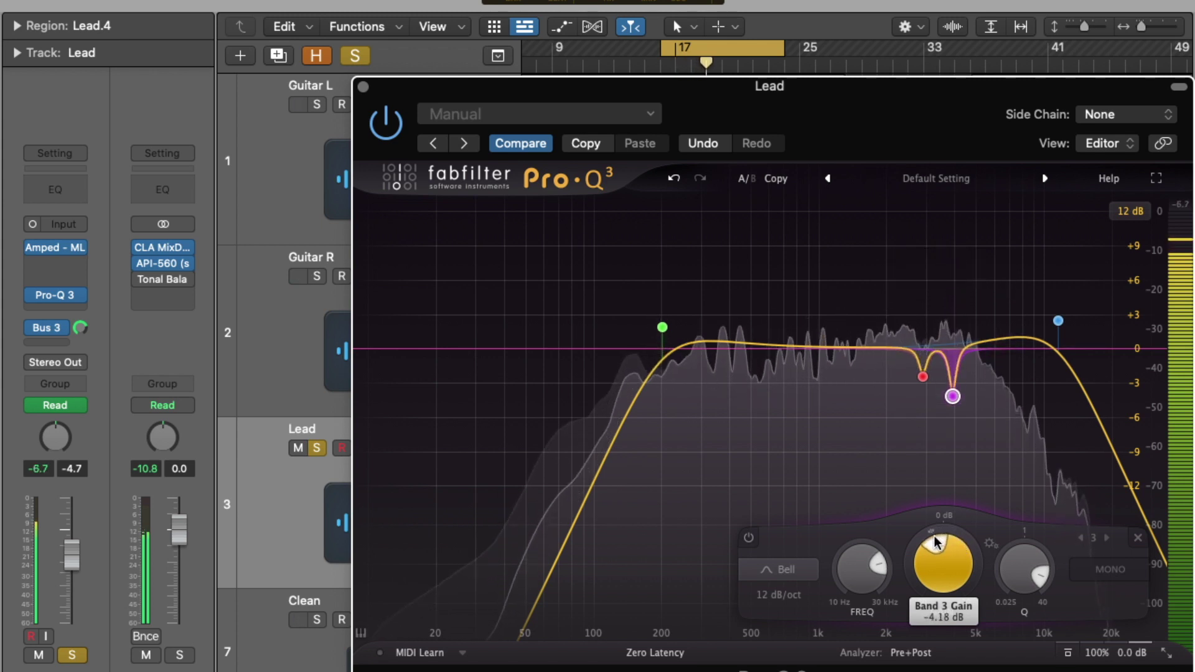
pyautogui.scroll(1, 936, 543)
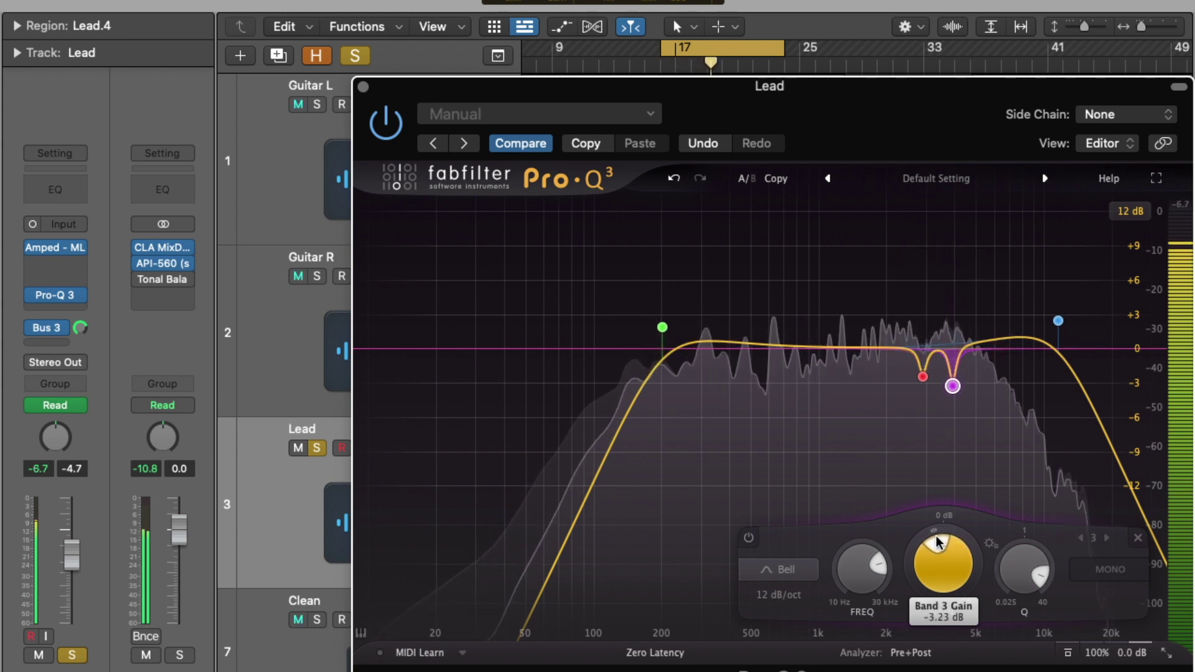
pyautogui.click(363, 87)
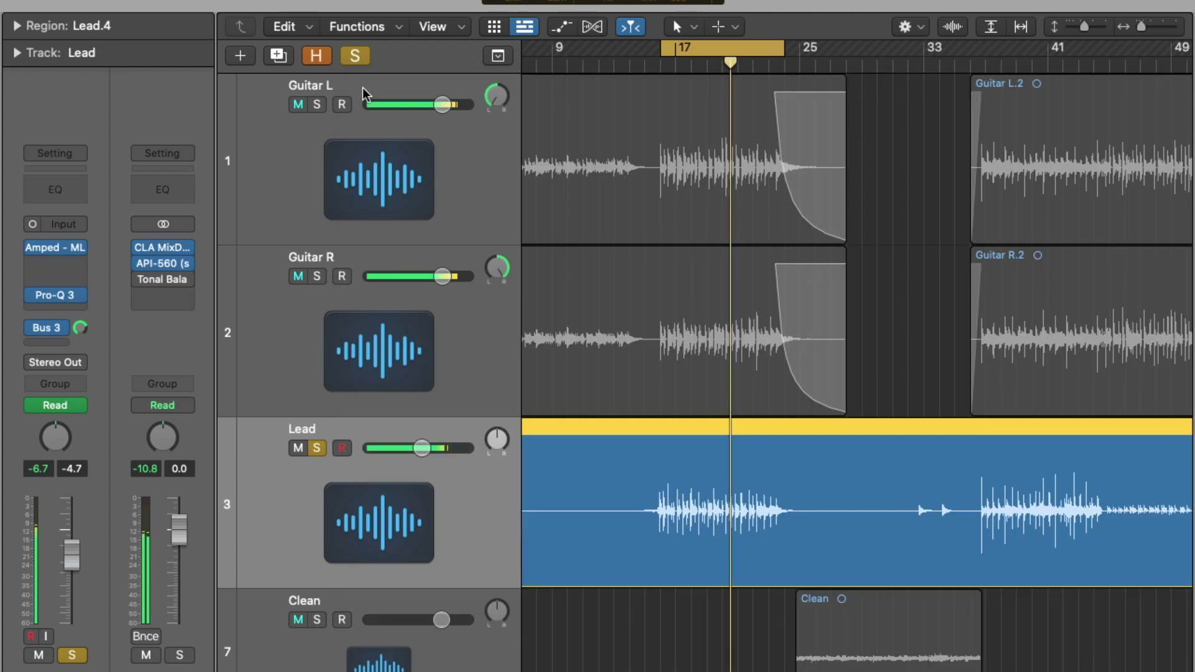
# Turn off the Lead track's solo to hear the full mix and set its volume to -4.5 dB
pyautogui.click(317, 449)
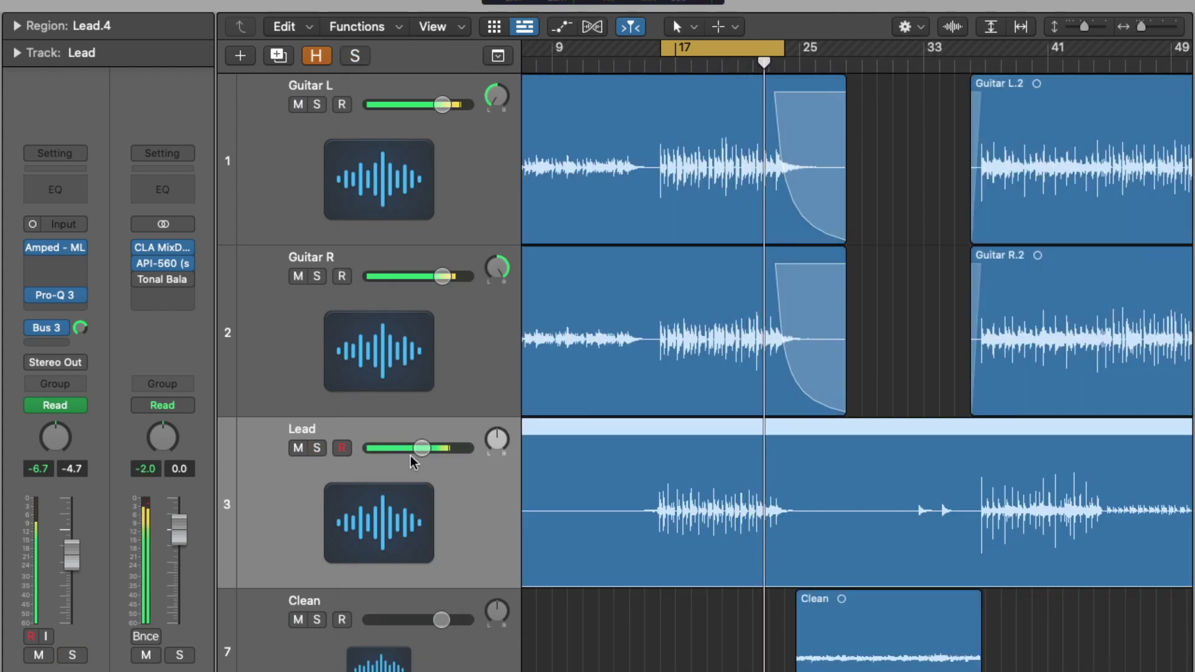
pyautogui.moveTo(422, 448); pyautogui.dragTo(426, 449)
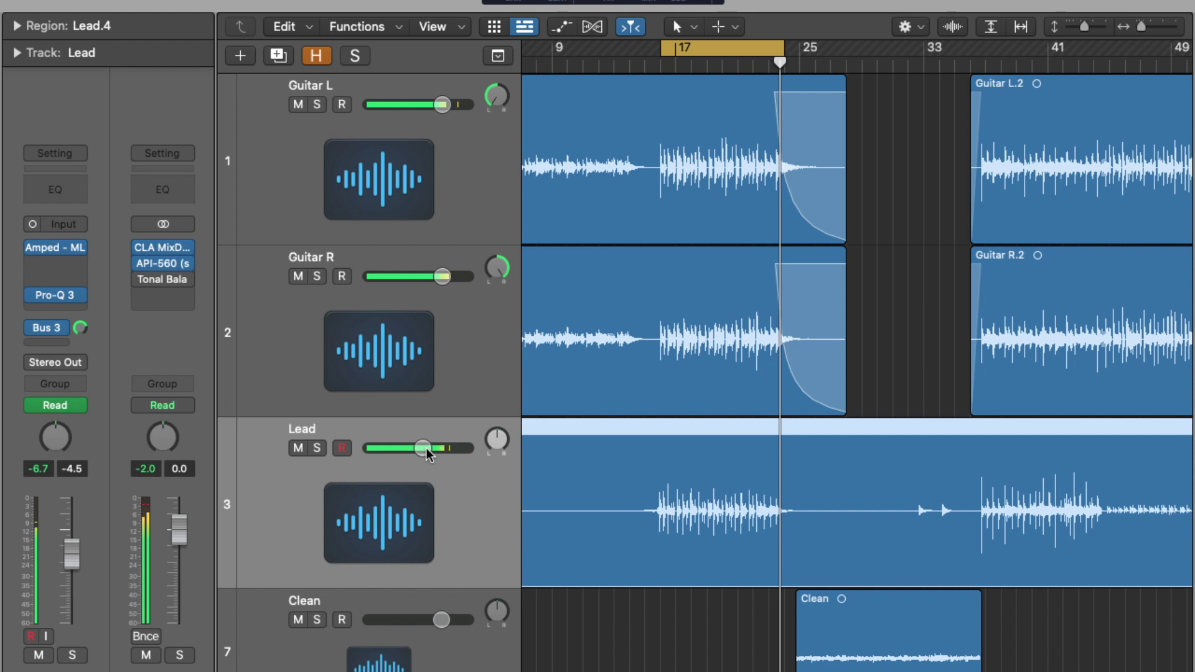
# Solo the Lead's delay section, open its amp's pedalboard, try the Drive and Delay pedals, and close the plug-in
pyautogui.click(317, 448)
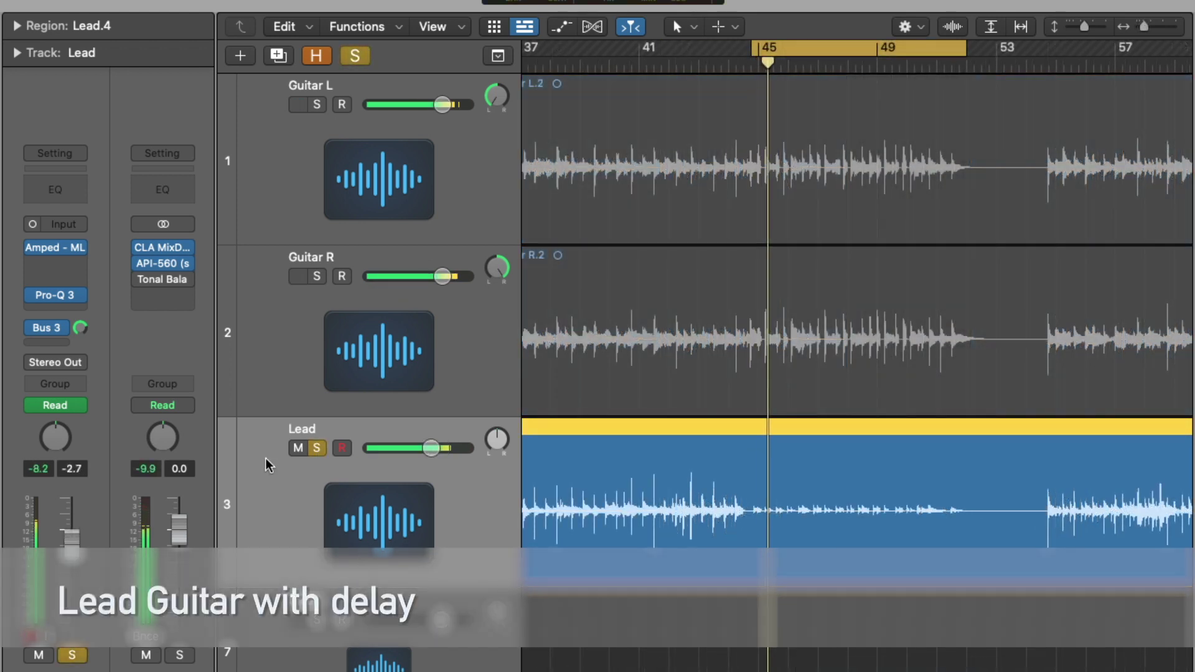
pyautogui.click(58, 249)
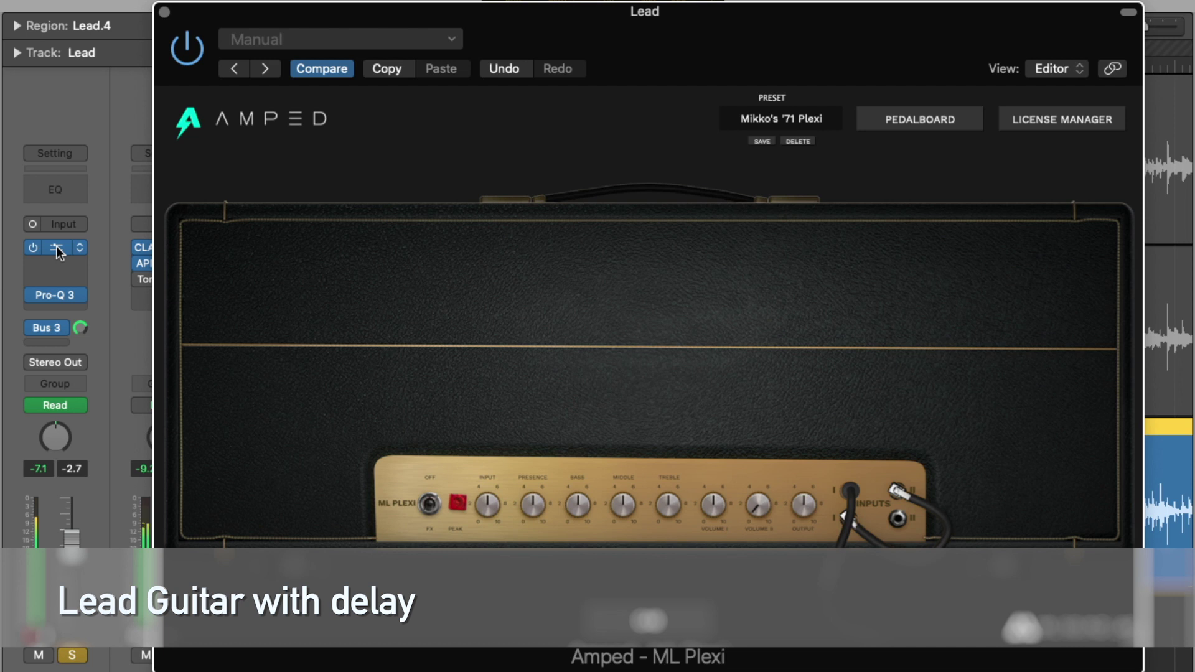
pyautogui.click(898, 126)
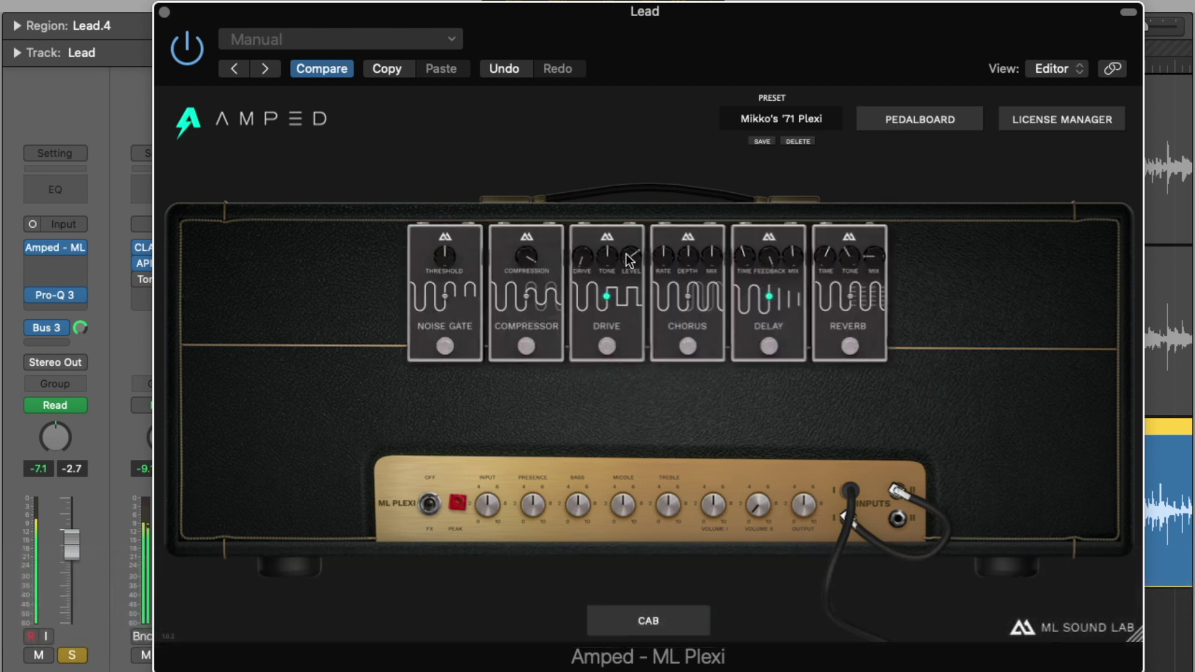
pyautogui.click(604, 348)
pyautogui.click(771, 347)
pyautogui.click(772, 346)
pyautogui.click(165, 12)
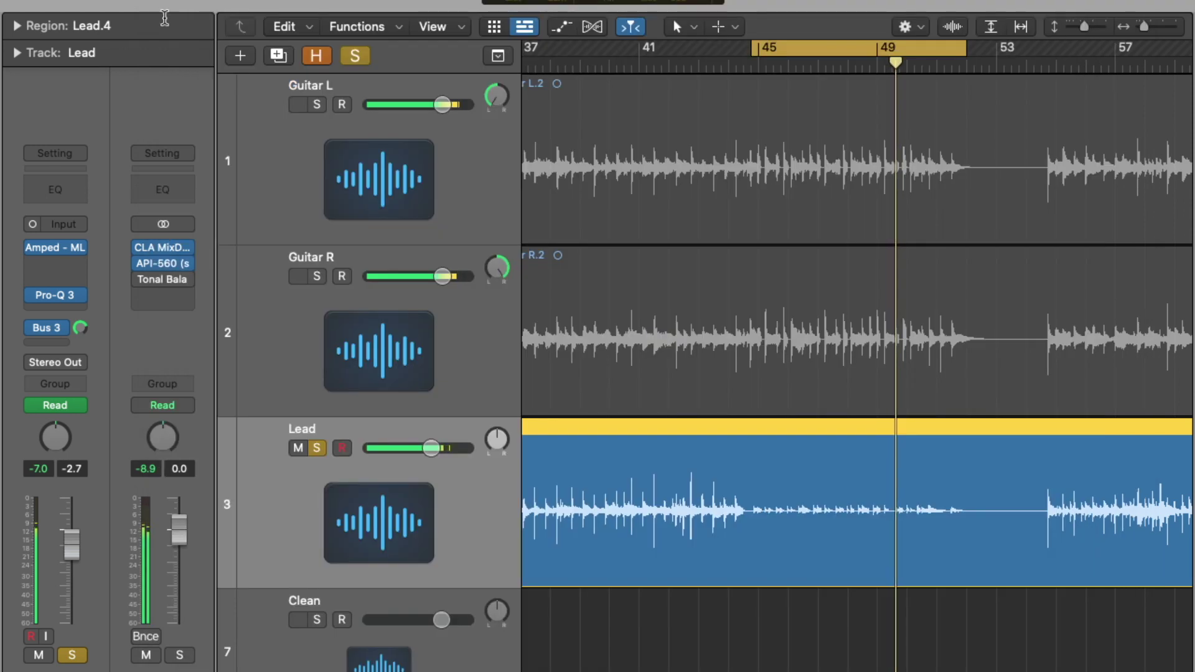
# Unsolo the Lead track in the delay section and adjust its volume to -1.7 dB within the mix
pyautogui.click(317, 449)
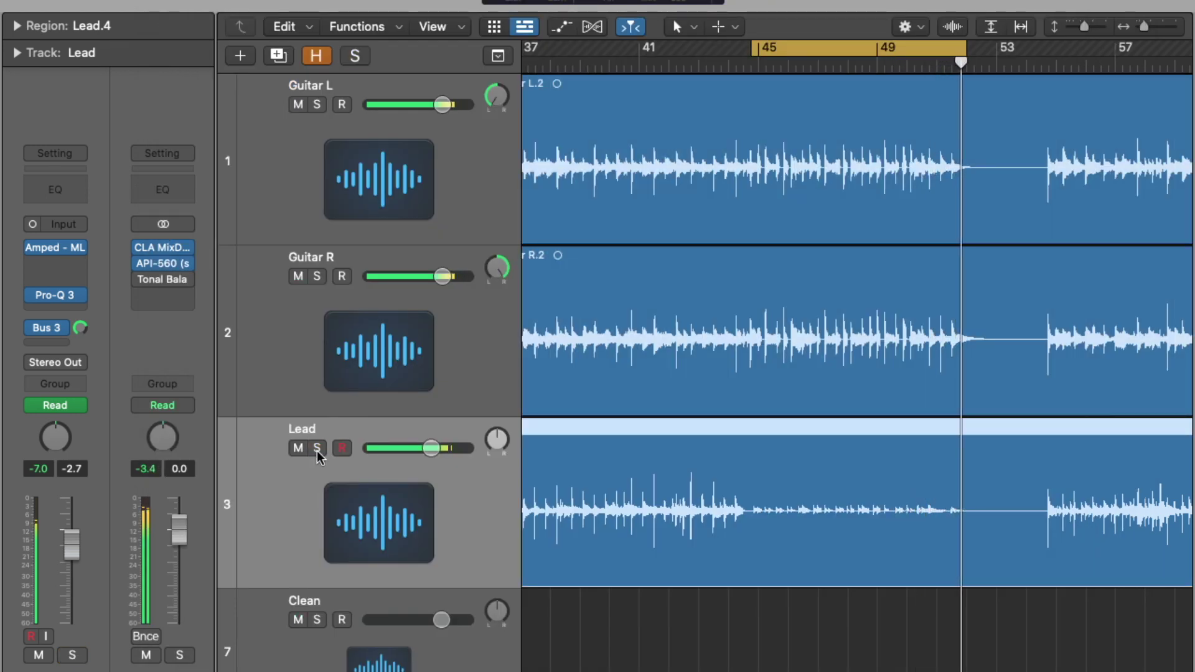
pyautogui.moveTo(416, 455); pyautogui.dragTo(446, 456)
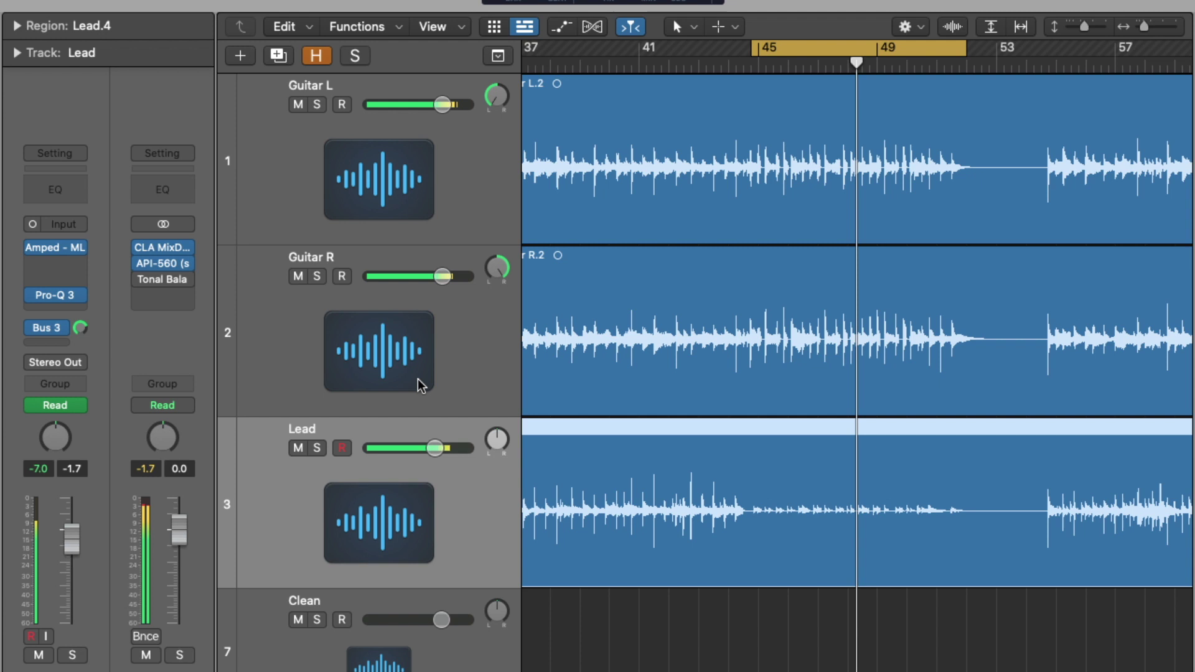
# Open Amped ML Plexi on the soloed Clean track in a clear spot and fine-tune its Bass, Middle, Treble and Volume II knobs
pyautogui.scroll(-2, 417, 378)
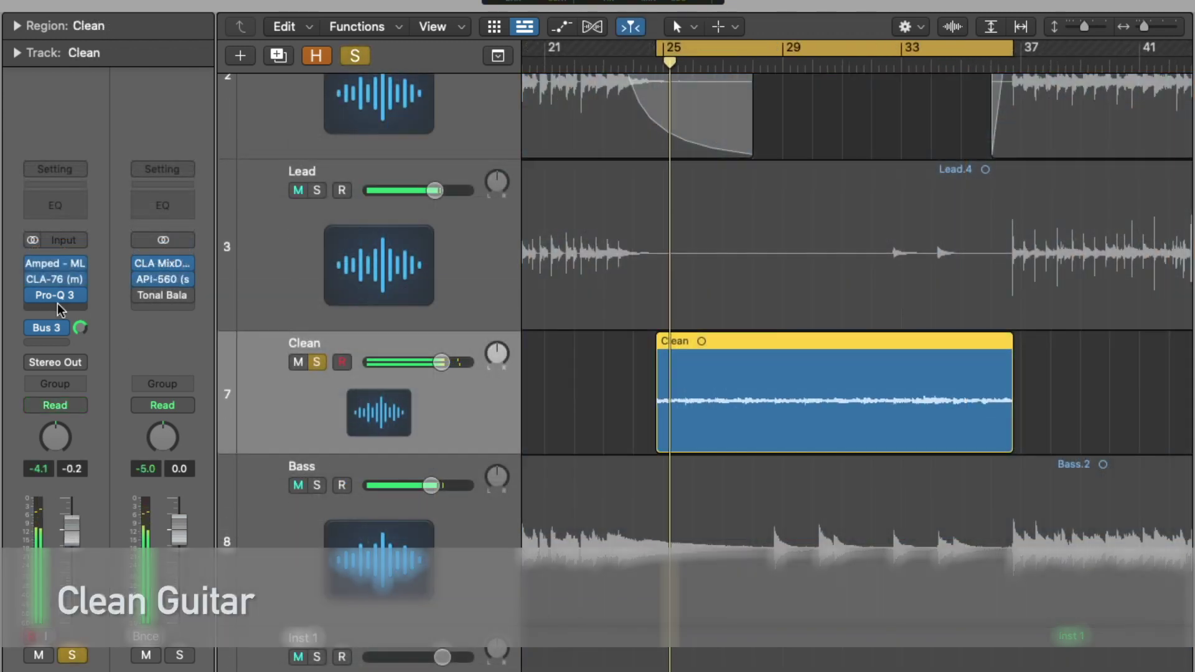
pyautogui.click(56, 266)
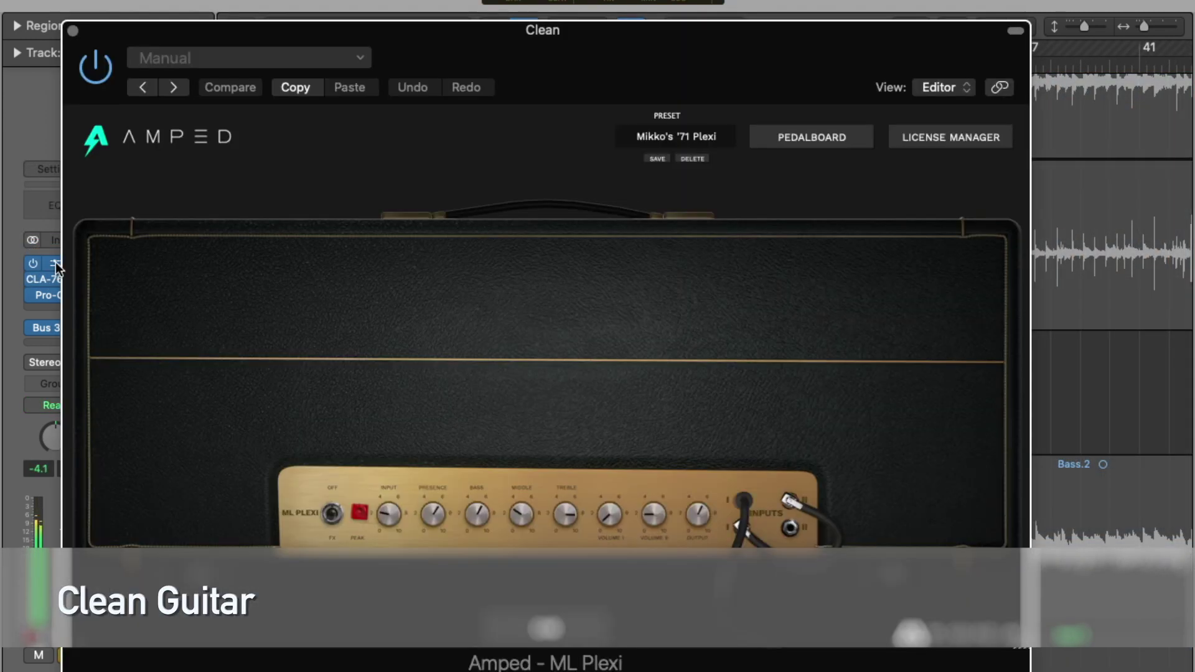
pyautogui.moveTo(561, 32); pyautogui.dragTo(609, 31)
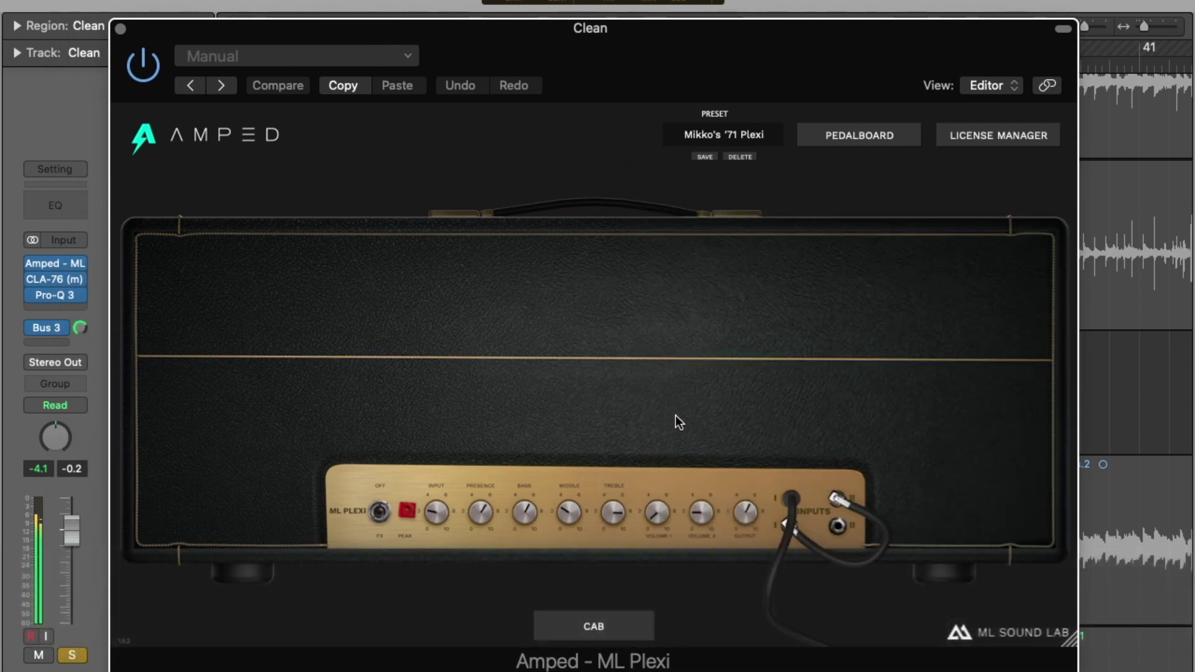
pyautogui.moveTo(700, 519); pyautogui.dragTo(699, 479)
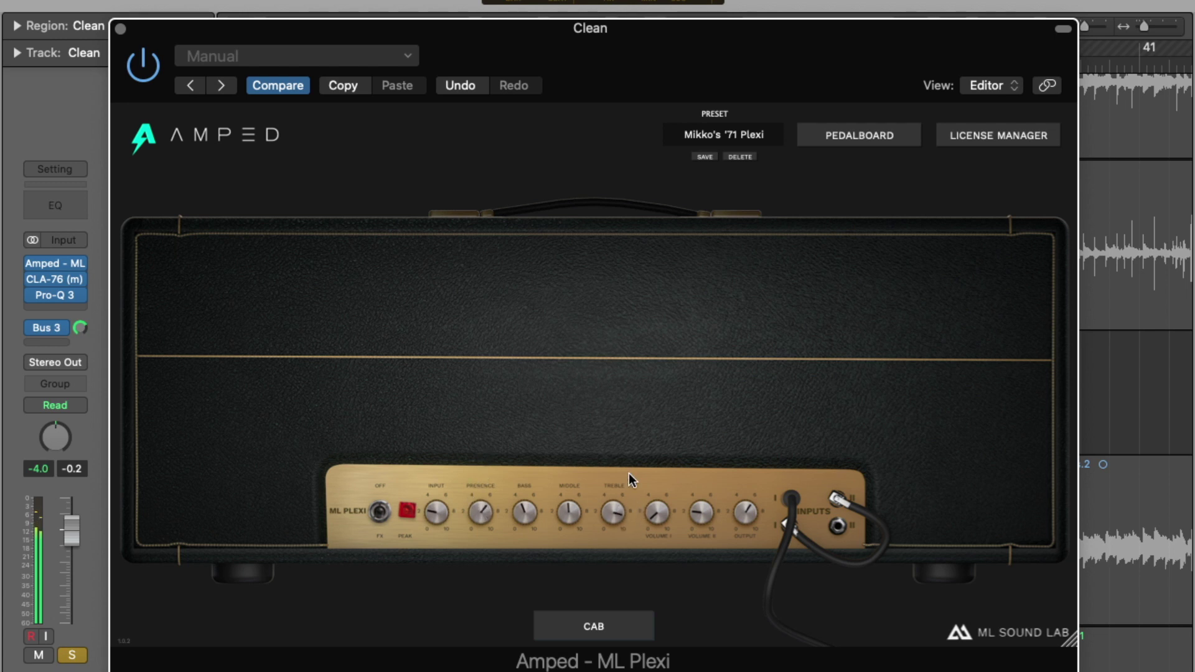
# Check the Clean amp's pedalboard with its Chorus pedal, and move both cabinet mics closer to the speaker centers, auditioning each with the Mix slider
pyautogui.click(837, 137)
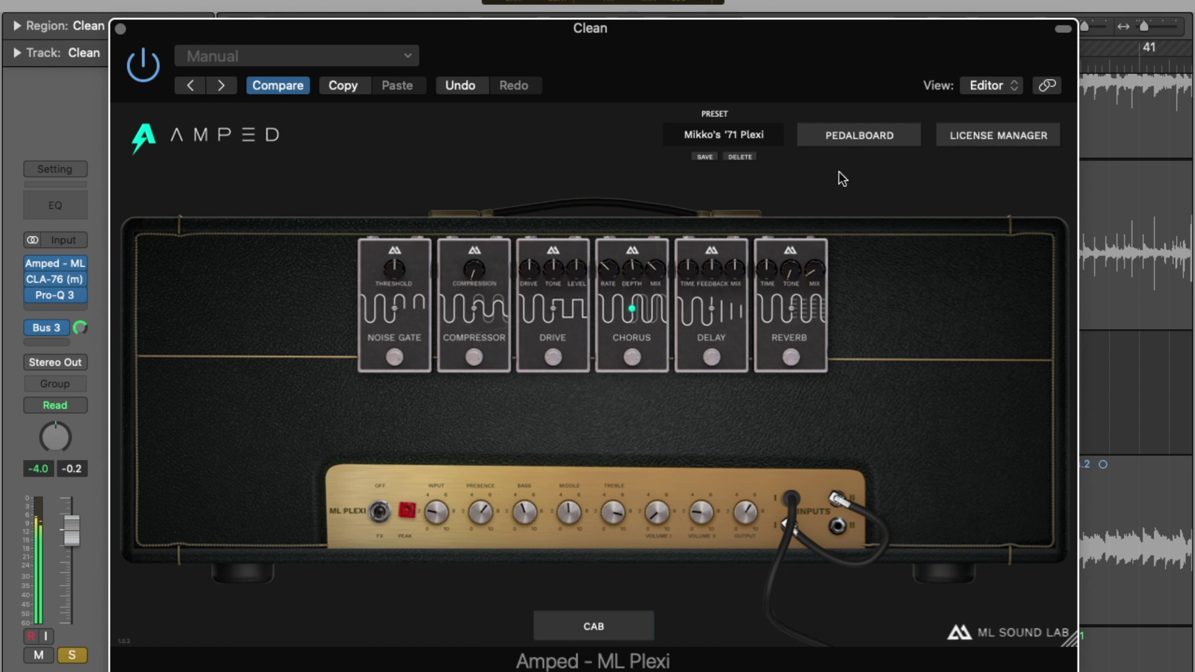
pyautogui.click(825, 137)
pyautogui.click(586, 627)
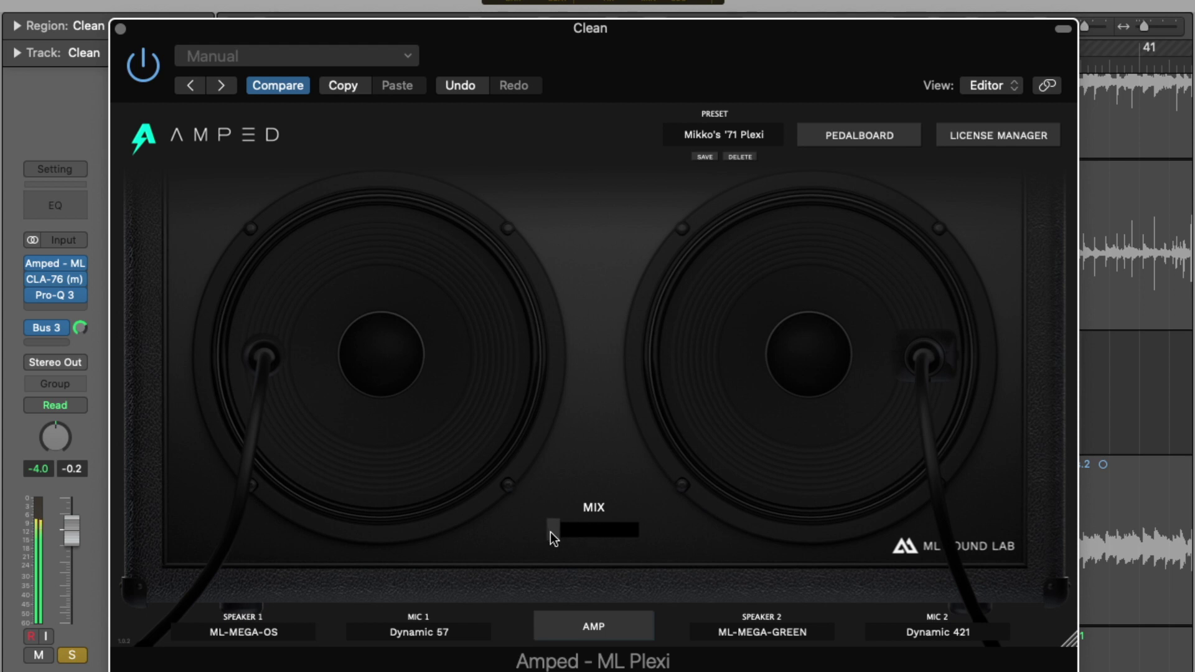
pyautogui.moveTo(272, 365)
pyautogui.mouseDown()
pyautogui.moveTo(344, 361)
pyautogui.moveTo(293, 361)
pyautogui.mouseUp()
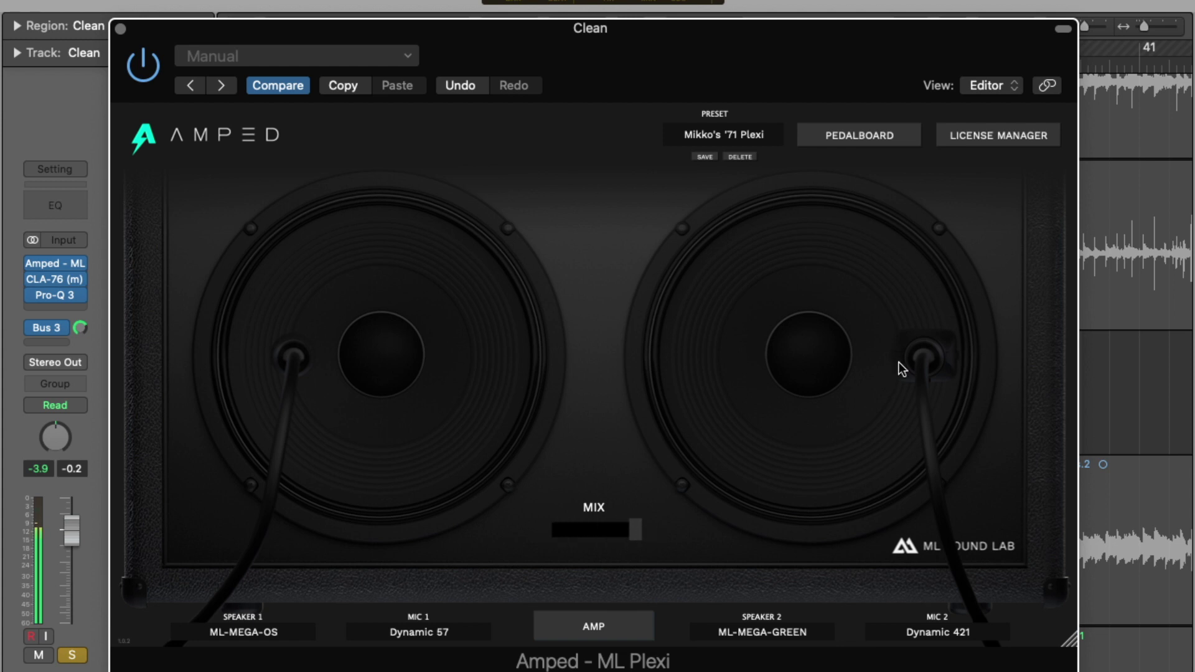
pyautogui.moveTo(925, 359); pyautogui.dragTo(869, 358)
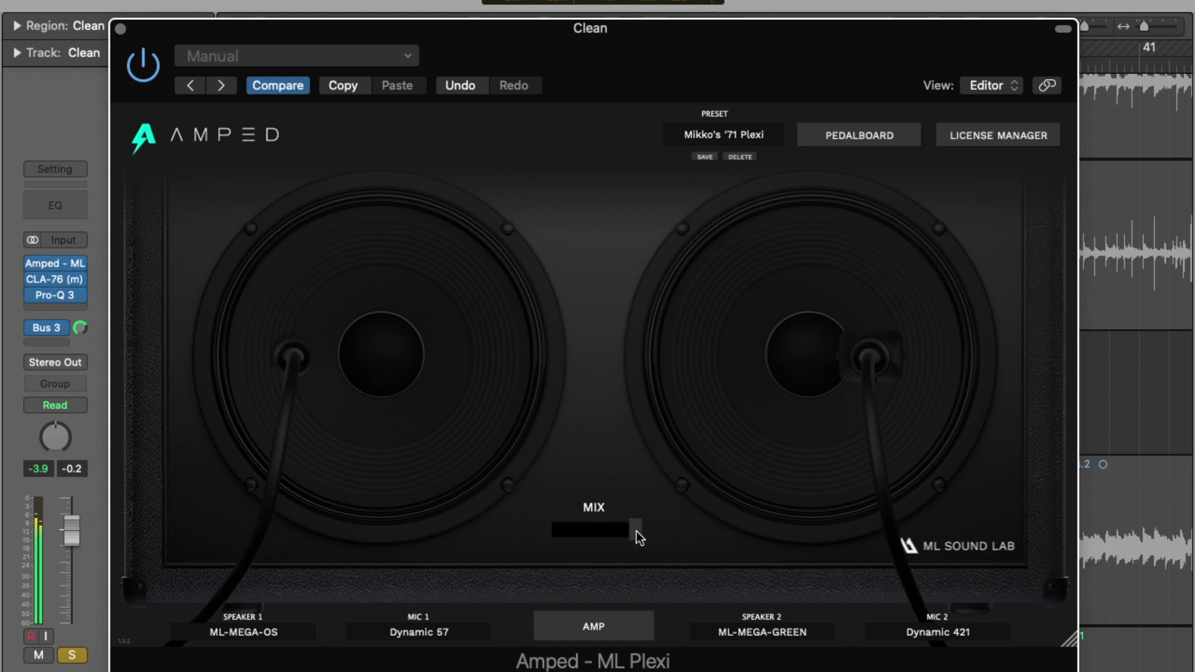
# Center the Mix between the Clean cabinet's two mics, and review the track's CLA-76 compressor settings
pyautogui.moveTo(598, 546); pyautogui.dragTo(596, 546)
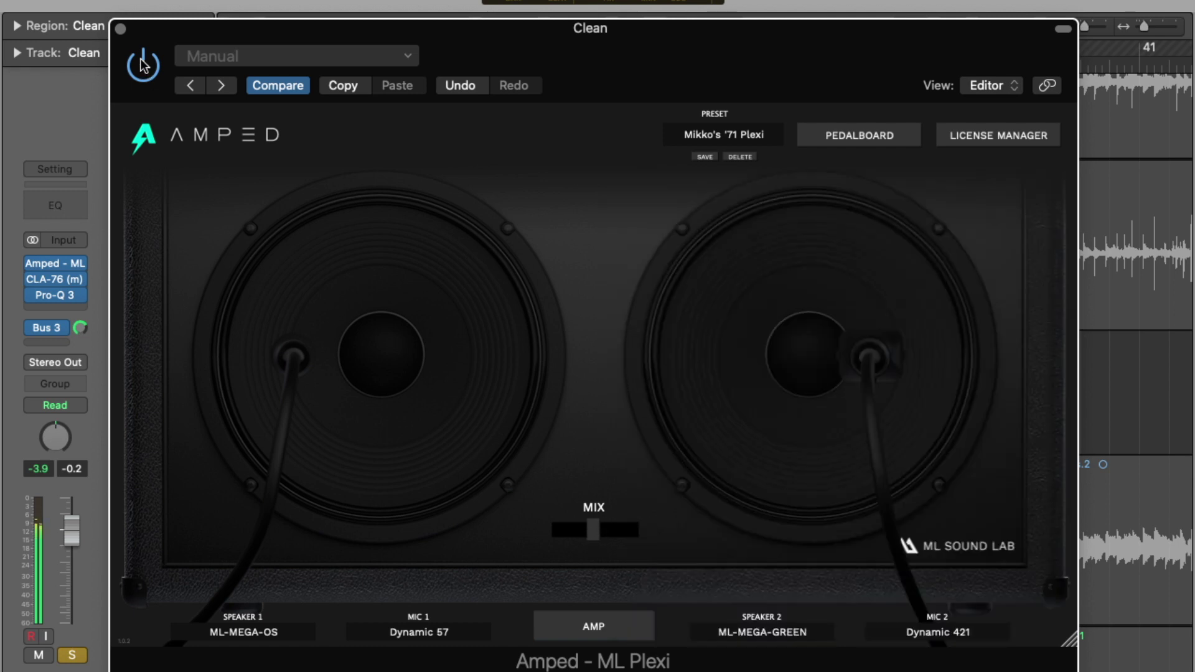
pyautogui.click(121, 28)
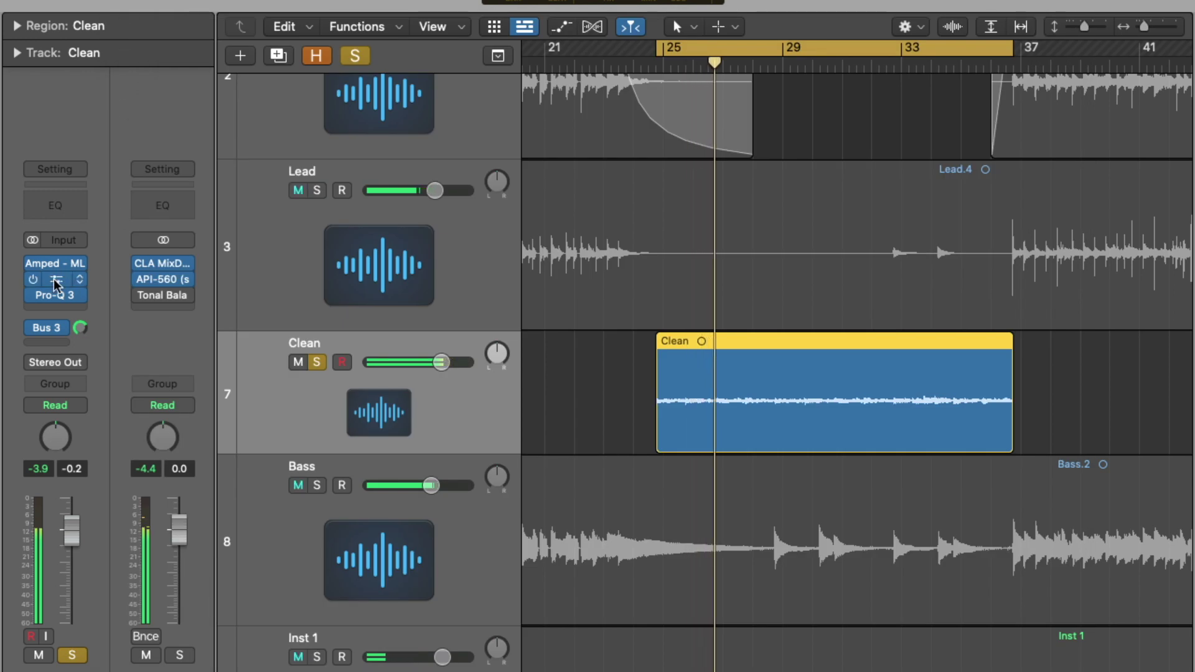
pyautogui.click(56, 281)
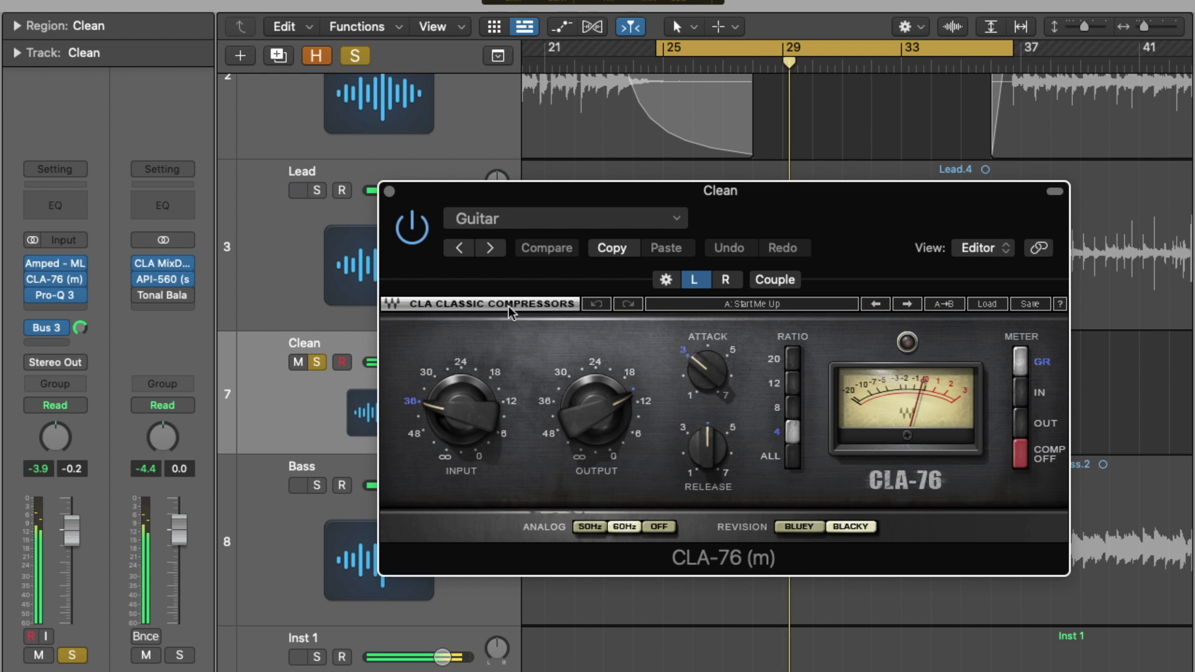
pyautogui.click(389, 191)
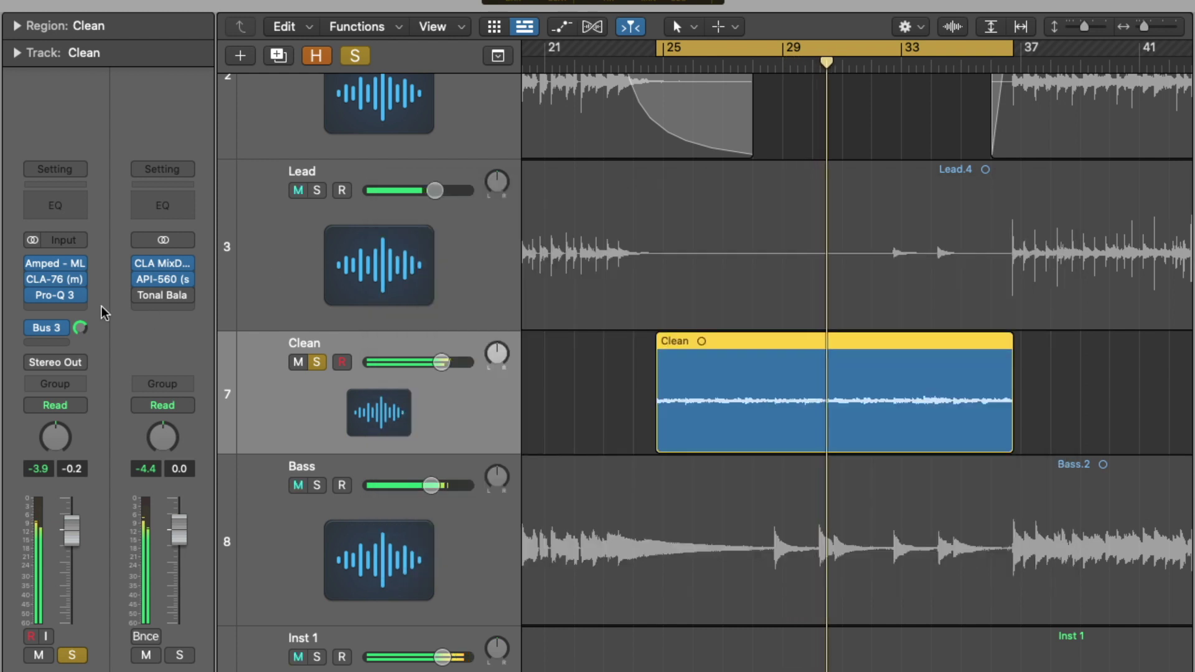
# Check the low cut in the Clean track's Pro-Q 3, and set its upper bell band to +1.24 dB at 3120.2 Hz
pyautogui.click(53, 294)
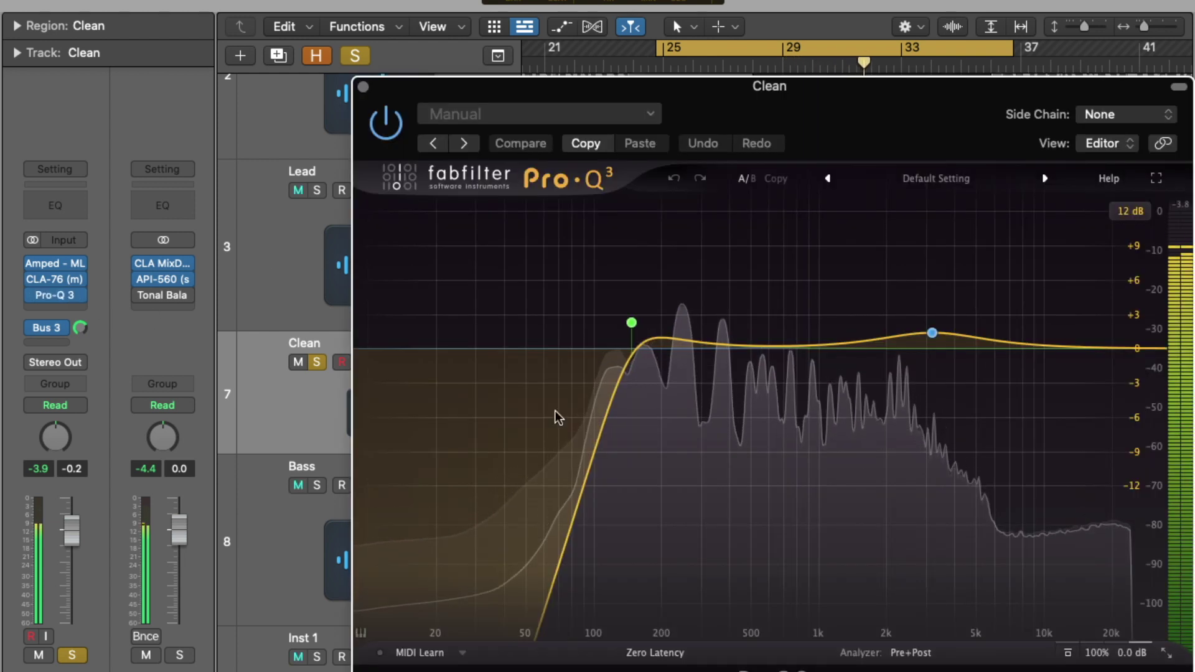
pyautogui.moveTo(632, 325)
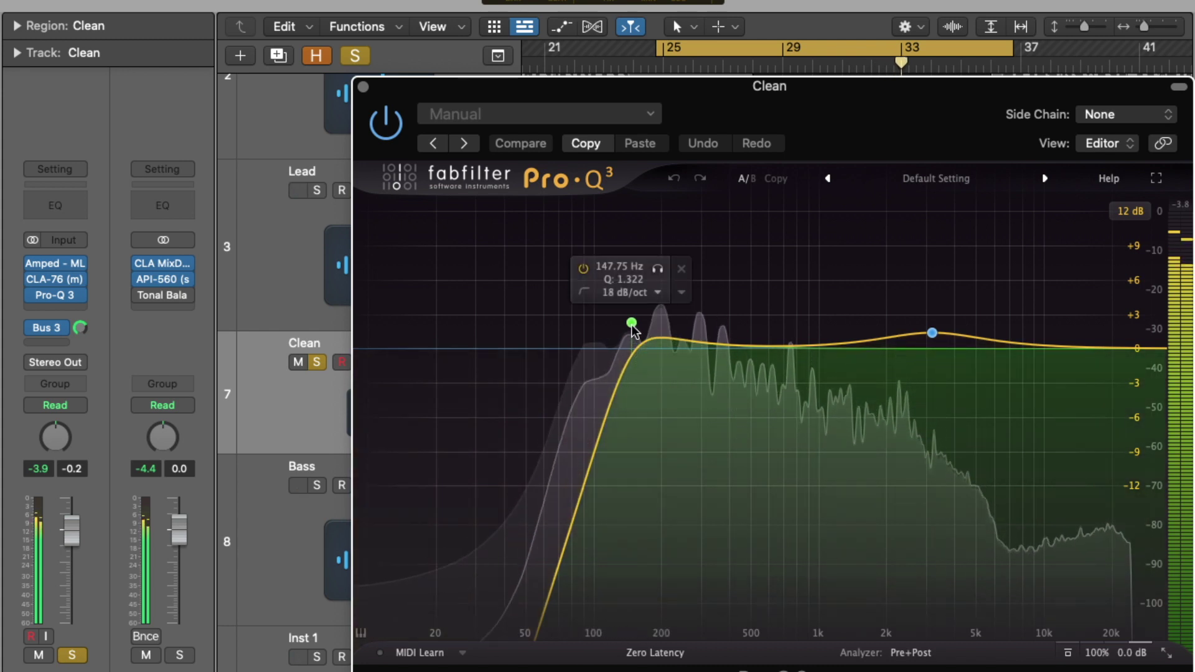
pyautogui.moveTo(932, 333)
pyautogui.mouseDown()
pyautogui.moveTo(930, 275)
pyautogui.moveTo(931, 334)
pyautogui.mouseUp()
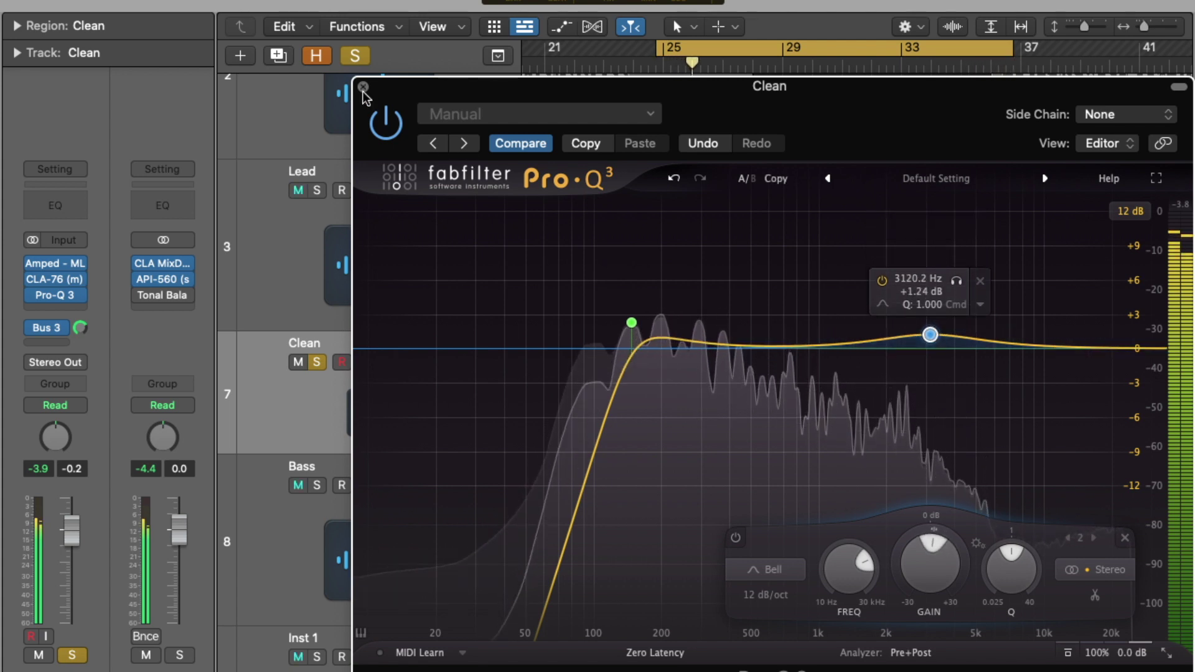
pyautogui.press('super+w')
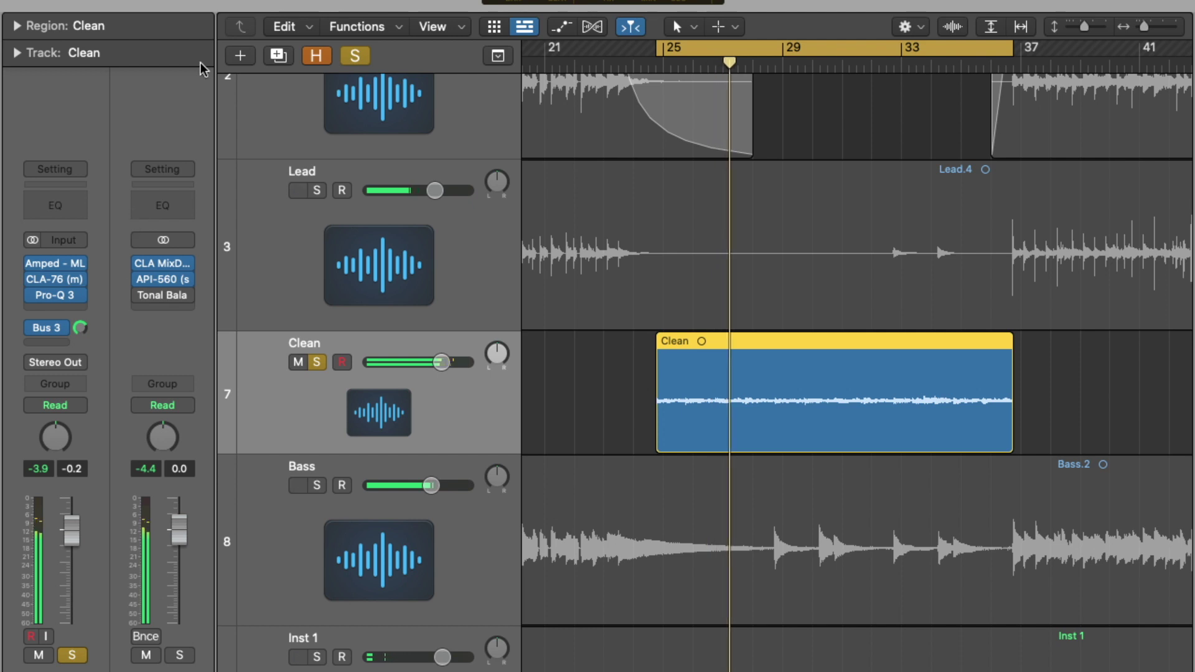
# Show the mixer and review the Pro-R reverb settings on the Bus 3 aux channel
pyautogui.press('x')
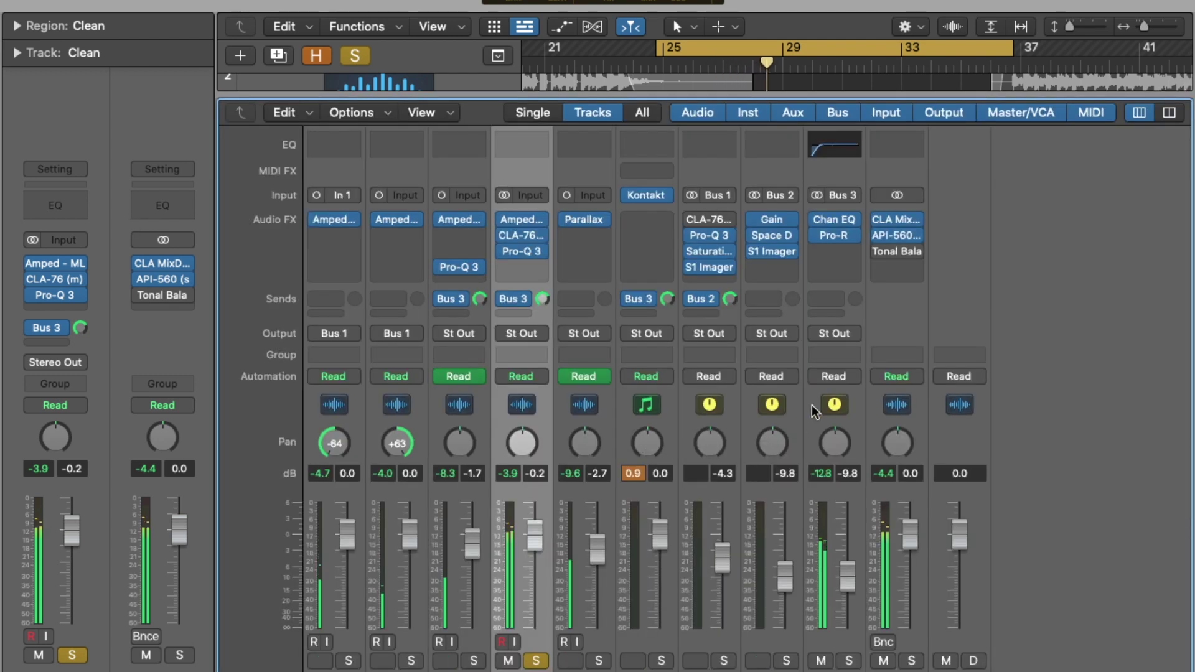
pyautogui.click(835, 235)
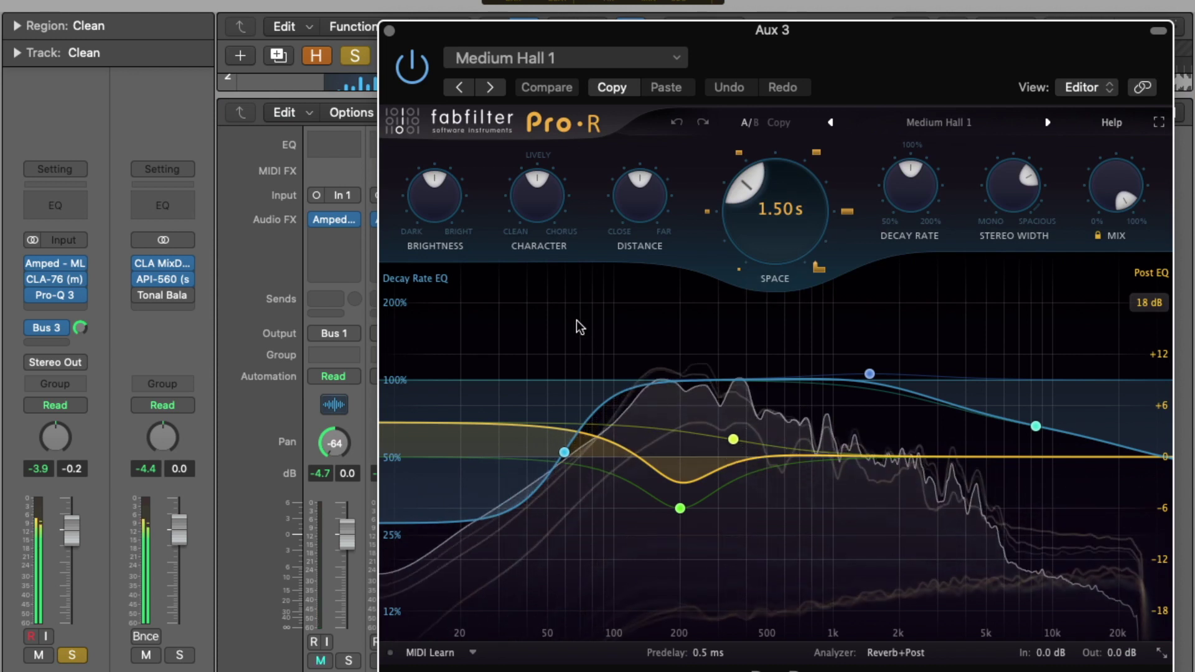
pyautogui.click(389, 31)
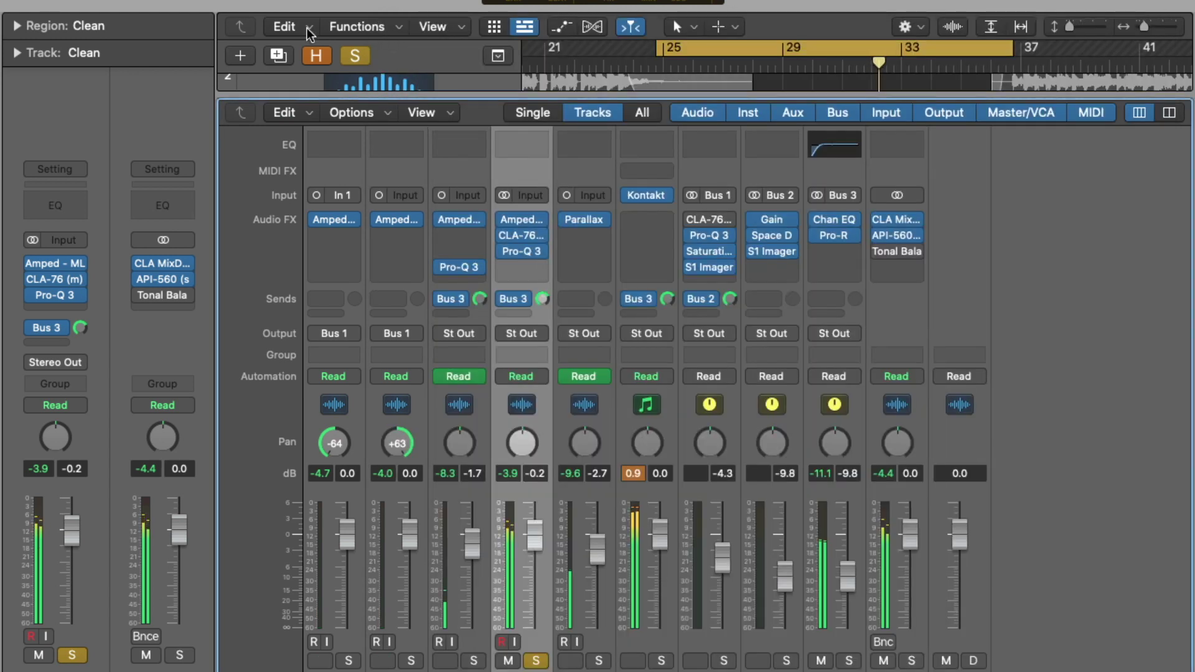
pyautogui.press('x')
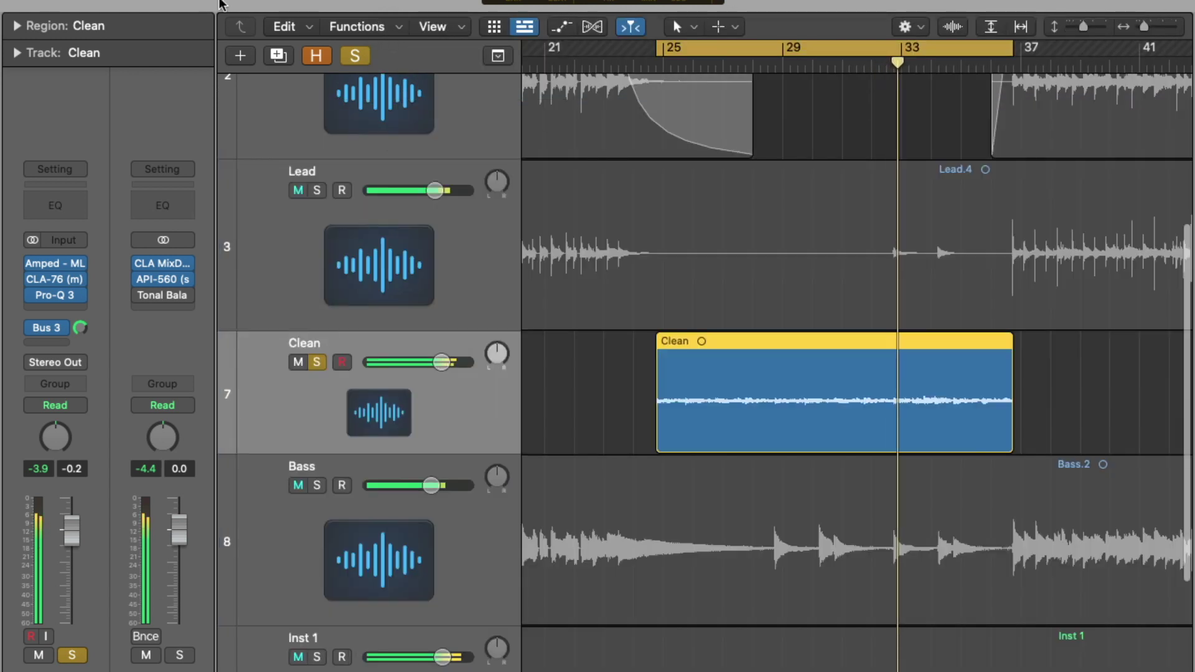
# Unsolo the Clean track to hear it in the mix, and solo the Bass track
pyautogui.click(321, 365)
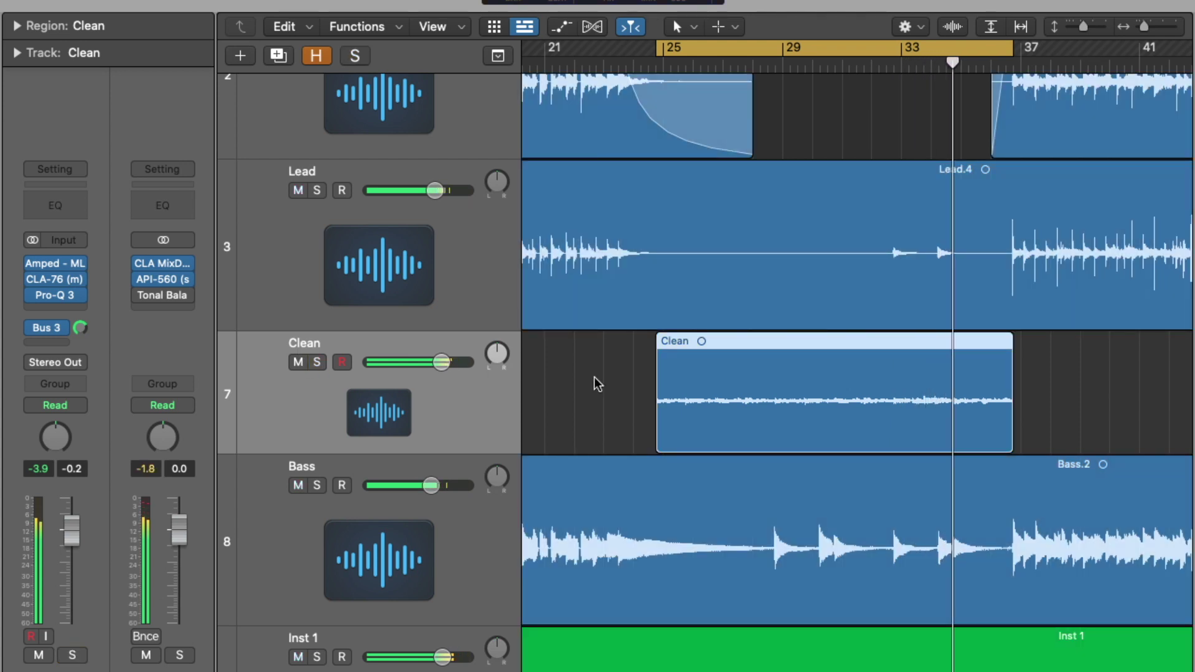
pyautogui.hscroll(5, 750, 350)
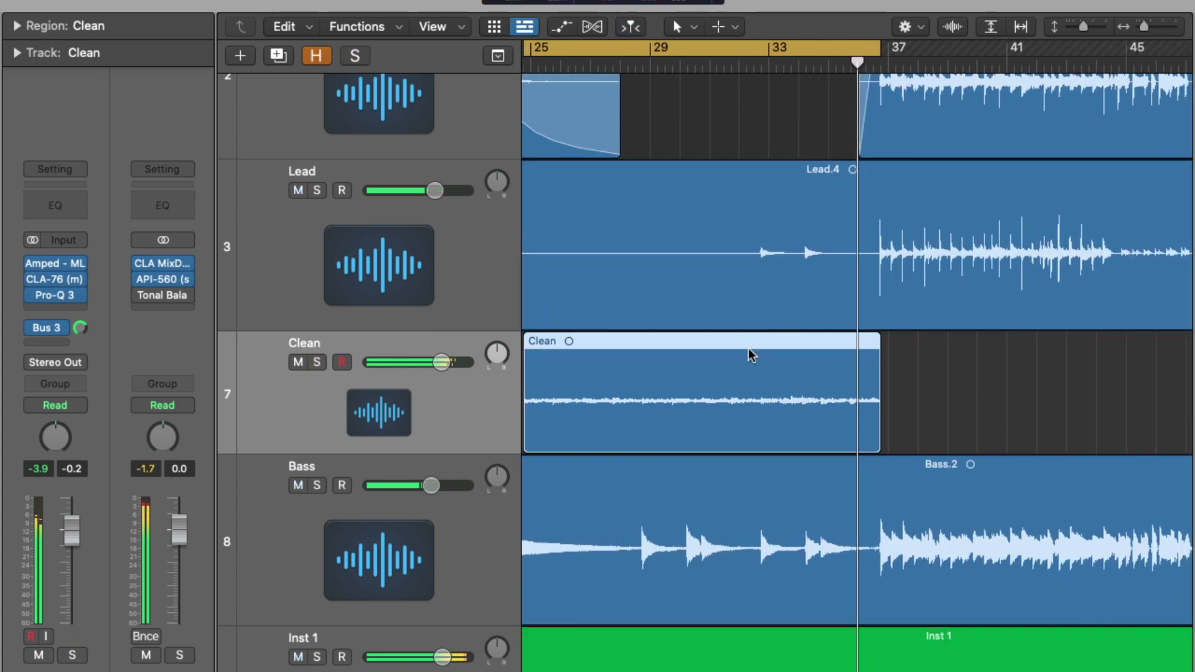
pyautogui.click(263, 524)
pyautogui.press('s')
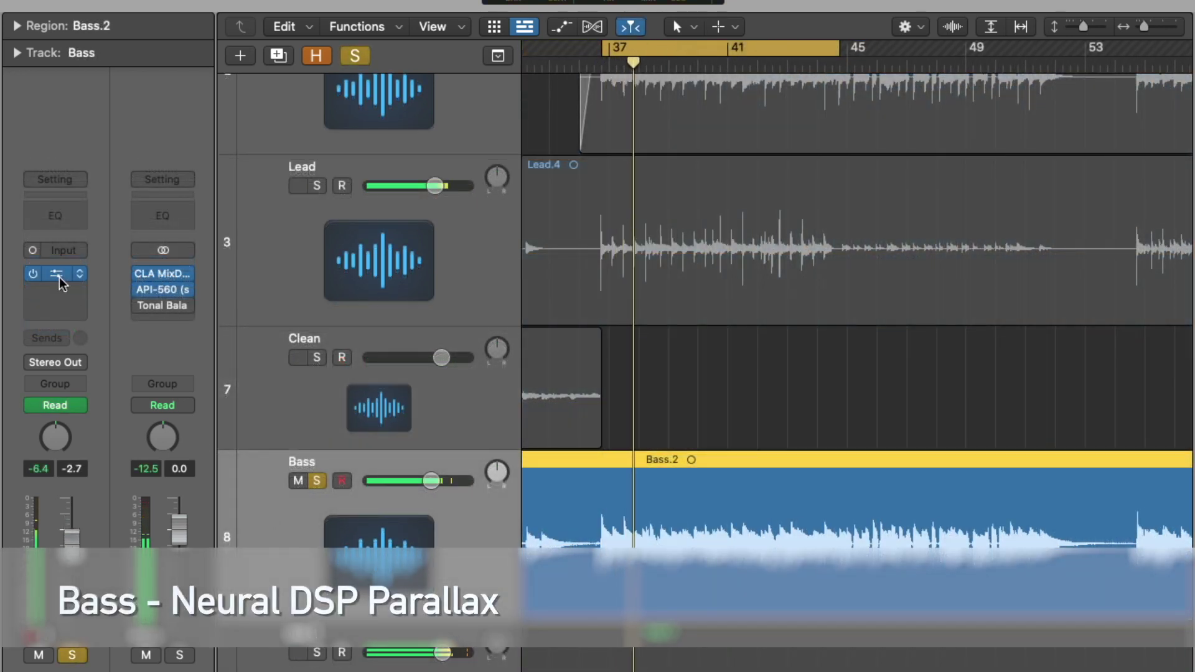
# Open Parallax on the Bass track and set High Level to -15.2 dB and Mid Level to -20.5 dB
pyautogui.click(58, 278)
pyautogui.moveTo(547, 69); pyautogui.dragTo(427, 16)
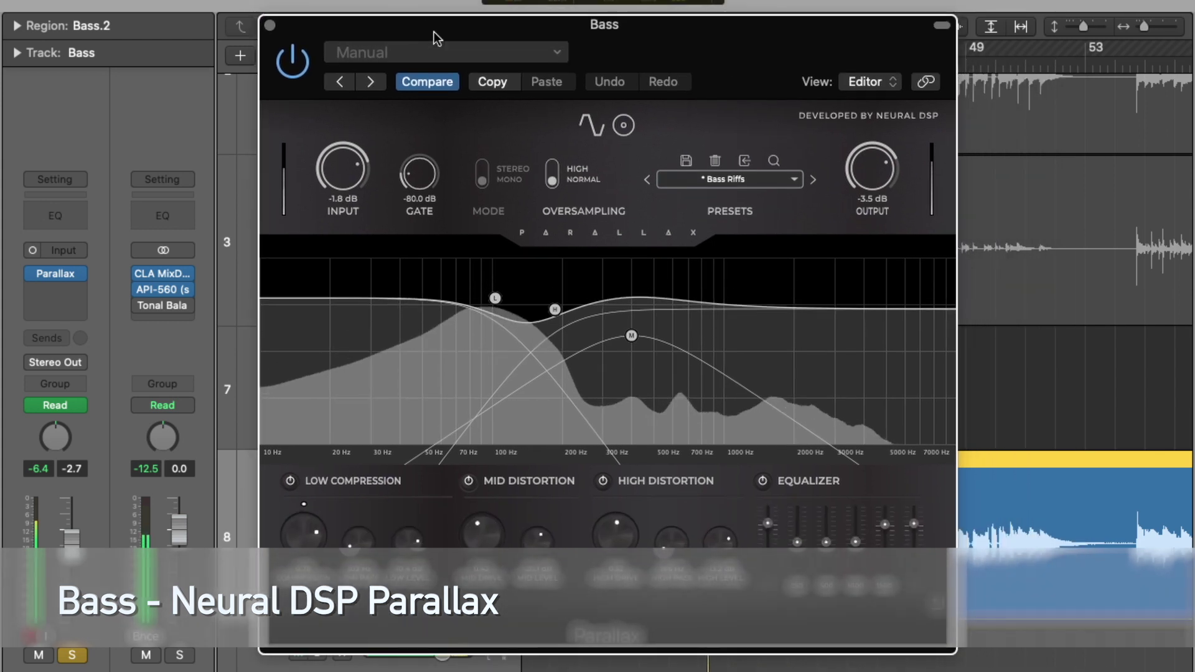
pyautogui.moveTo(718, 540)
pyautogui.mouseDown()
pyautogui.moveTo(705, 615)
pyautogui.moveTo(712, 549)
pyautogui.mouseUp()
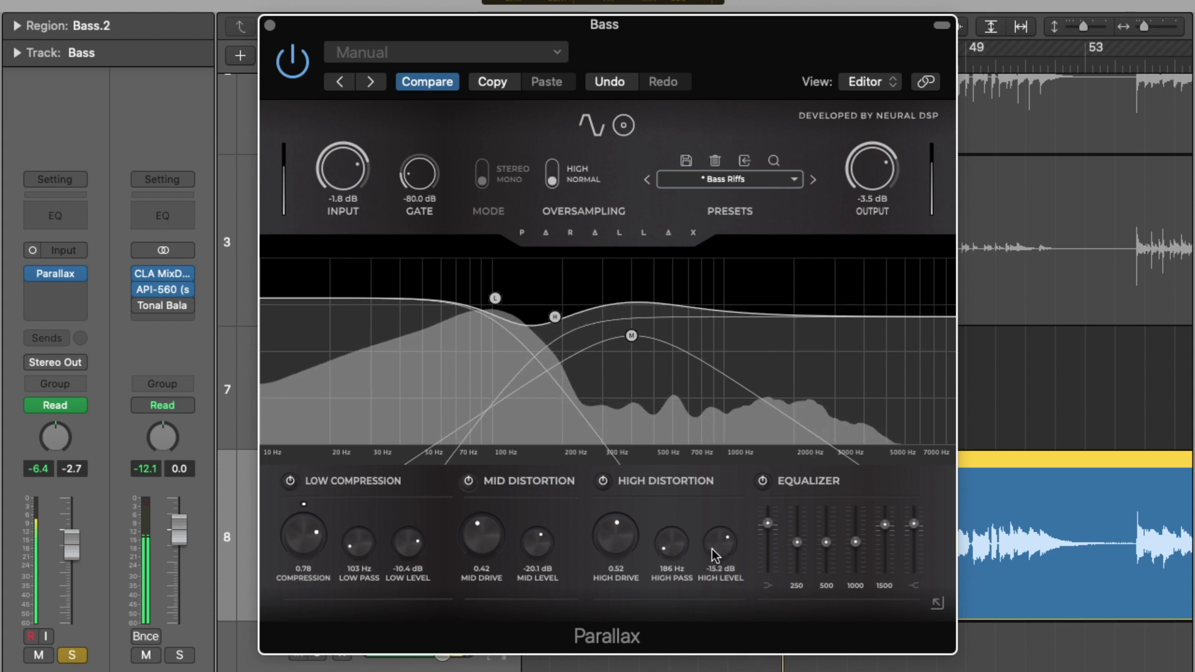
pyautogui.moveTo(518, 547)
pyautogui.mouseDown()
pyautogui.moveTo(537, 488)
pyautogui.moveTo(521, 545)
pyautogui.mouseUp()
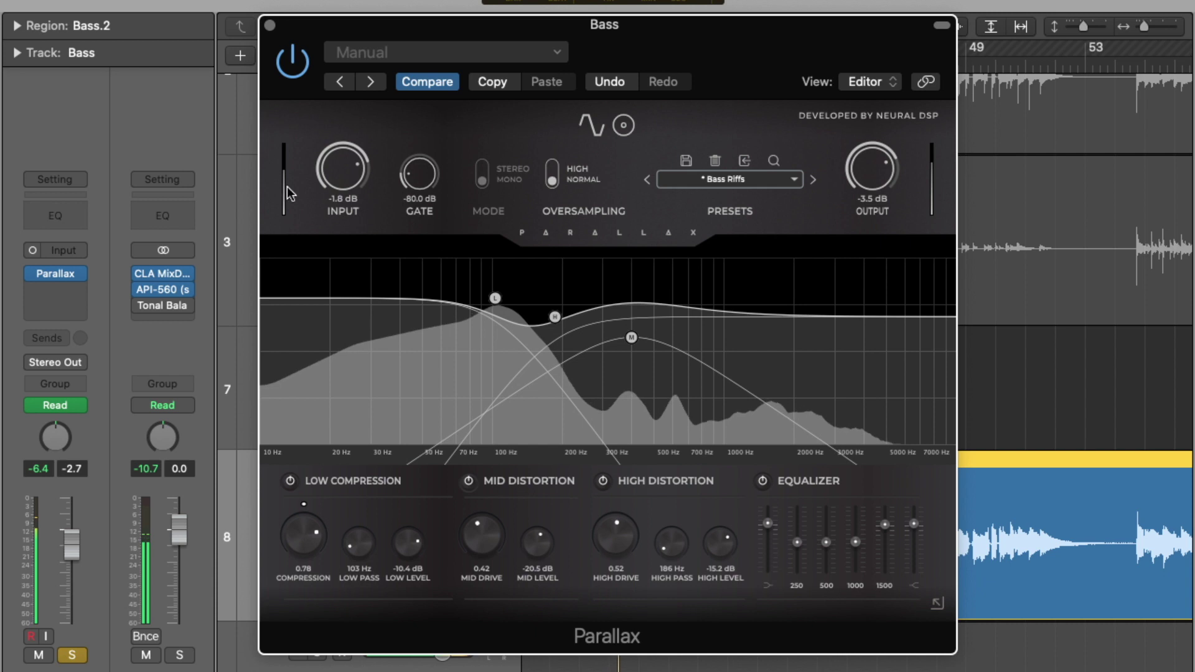
pyautogui.click(269, 28)
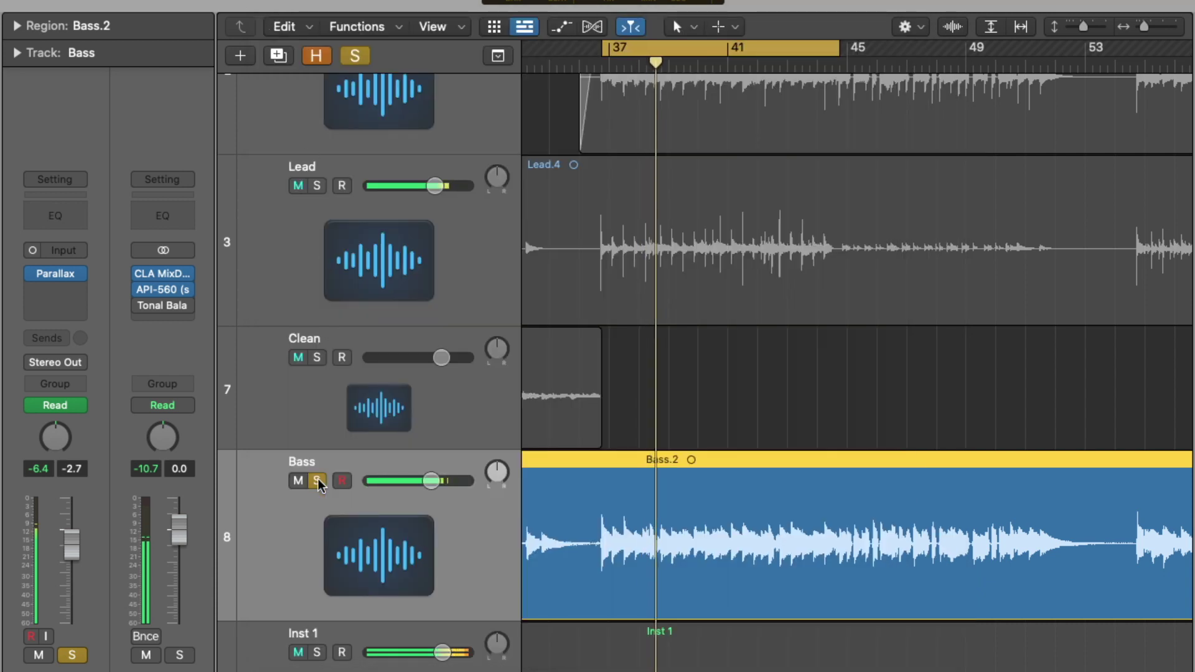
# Solo the Inst 1 track together with the Bass, and select it to show its Kontakt channel strip
pyautogui.scroll(-2, 319, 479)
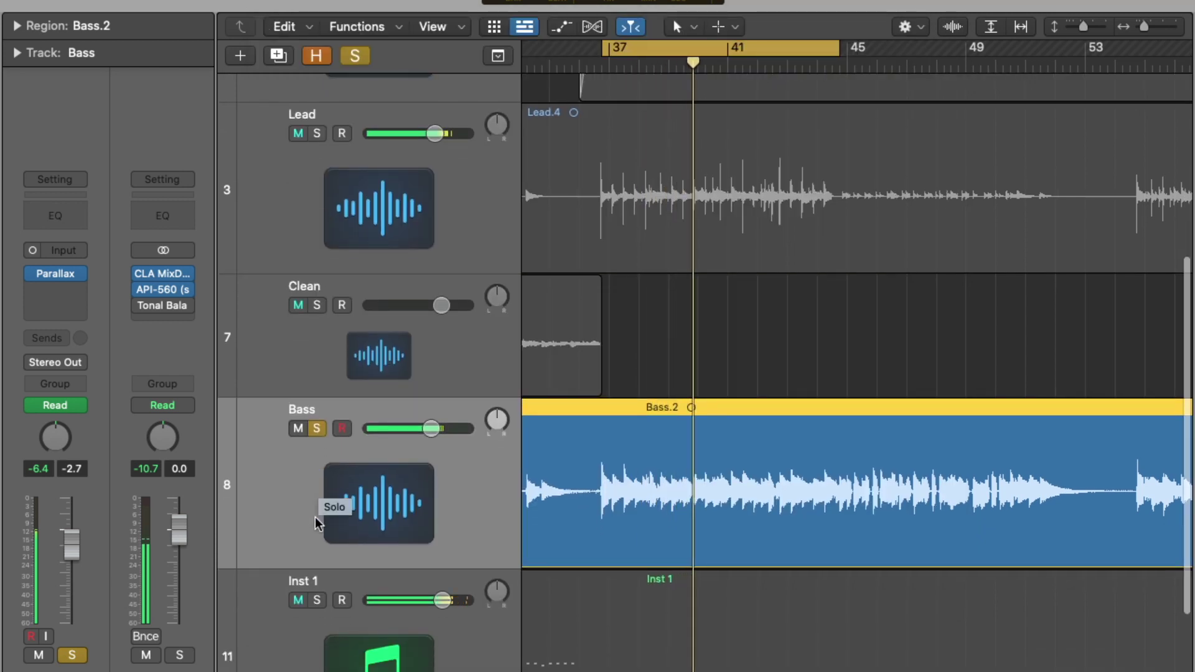
pyautogui.click(317, 601)
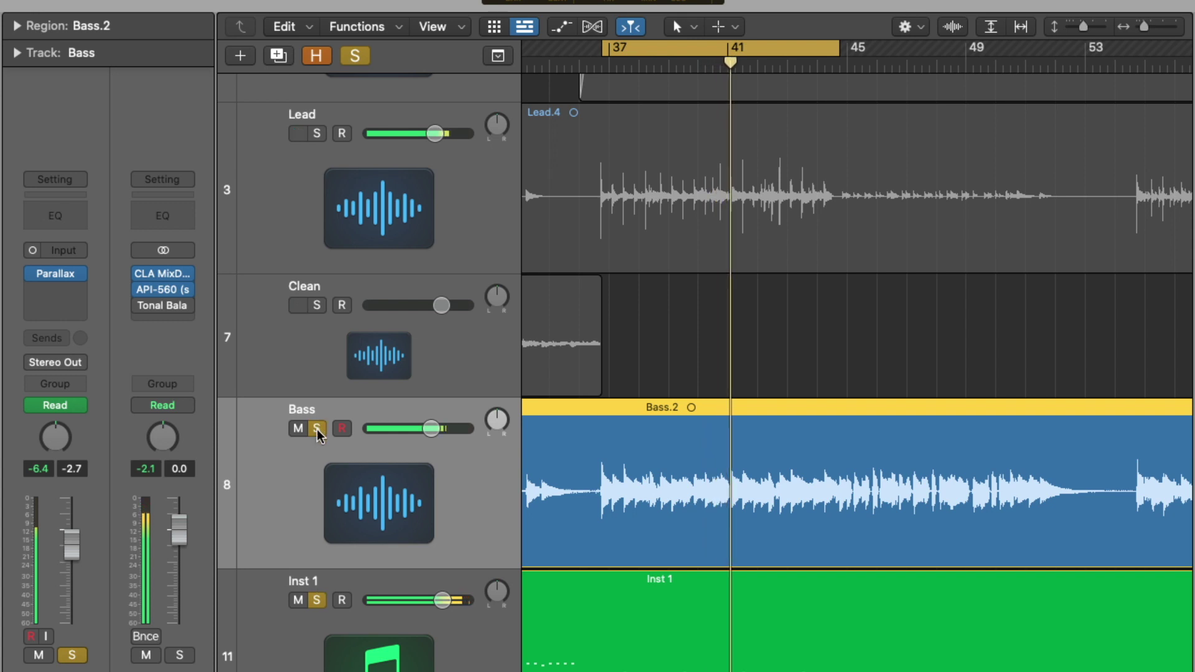
pyautogui.scroll(-5, 279, 506)
pyautogui.click(279, 514)
pyautogui.moveTo(57, 243)
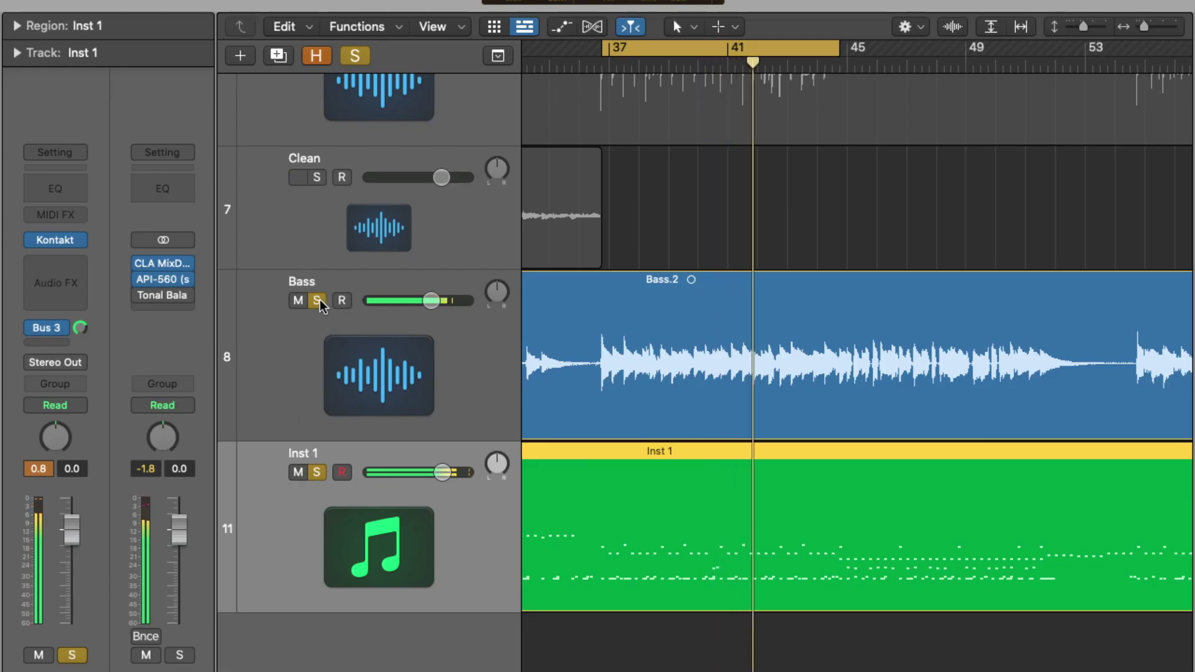
# Clear all solos and lower the Lead track's volume to -7.2 dB in the full mix
pyautogui.click(352, 55)
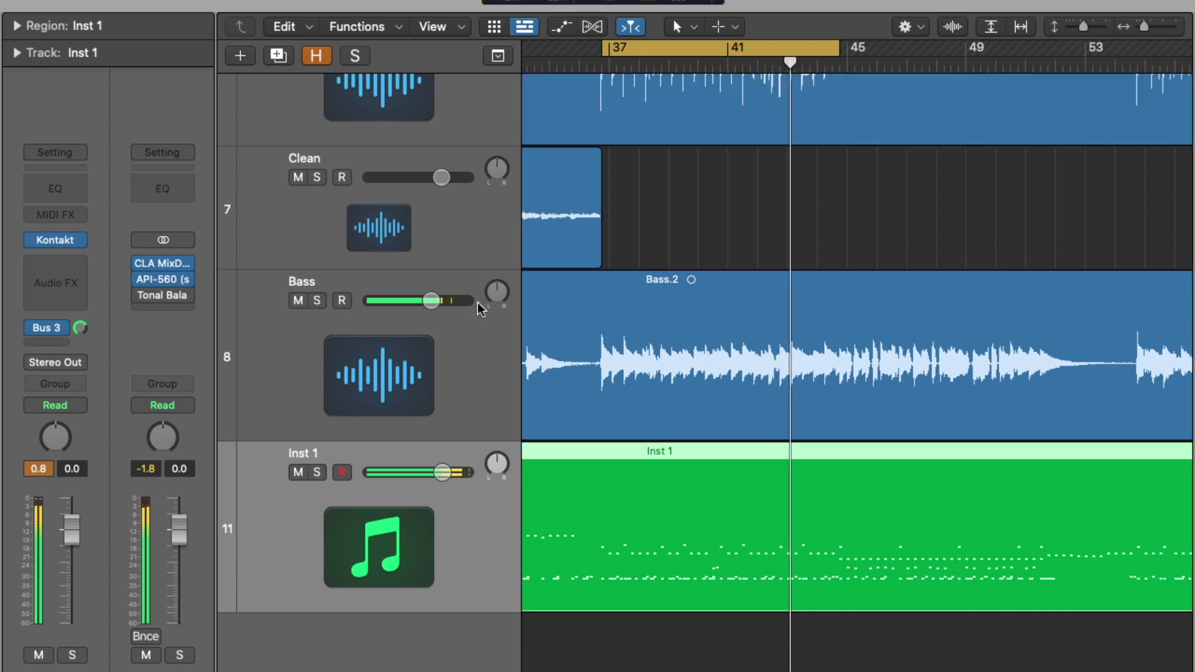
pyautogui.scroll(5, 476, 302)
pyautogui.scroll(5, 337, 244)
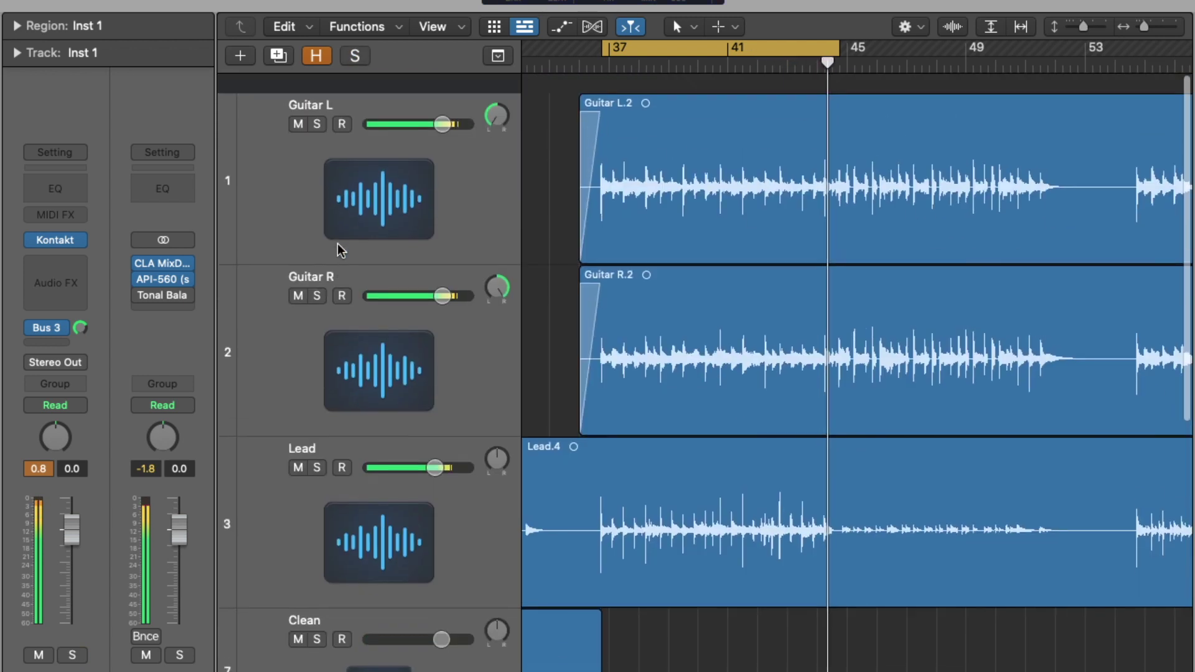
pyautogui.moveTo(435, 448); pyautogui.dragTo(414, 449)
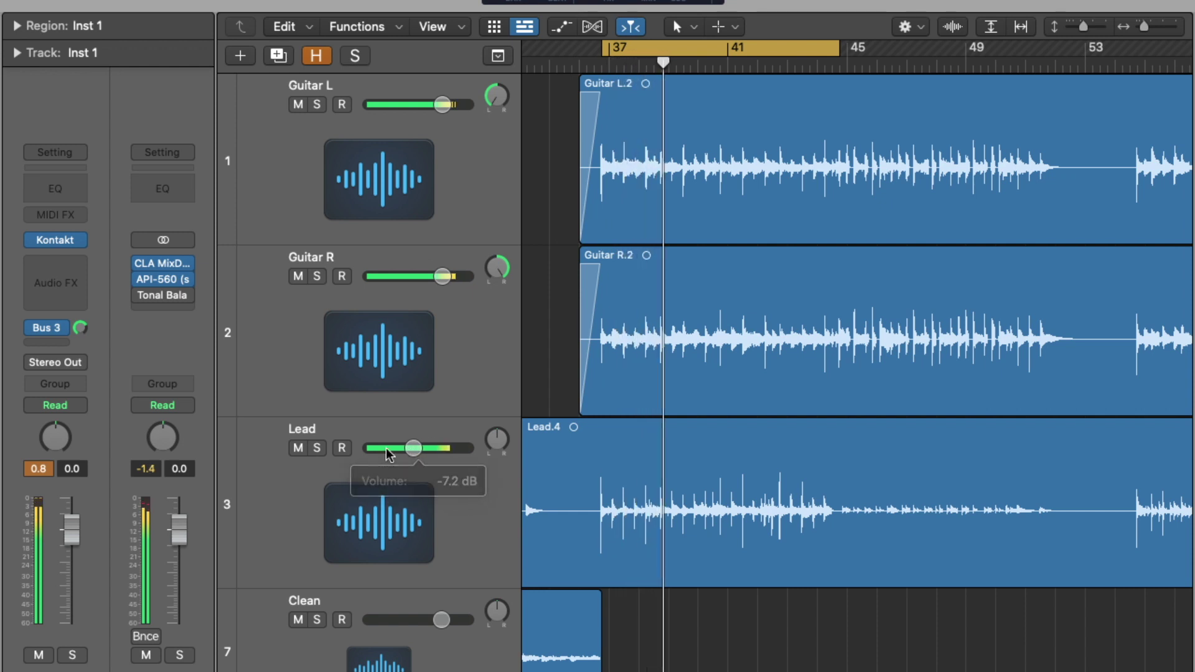
# Review CLA MixDown on the Stereo Out, checking its VU meters in the IN, GR and OUT modes
pyautogui.click(165, 265)
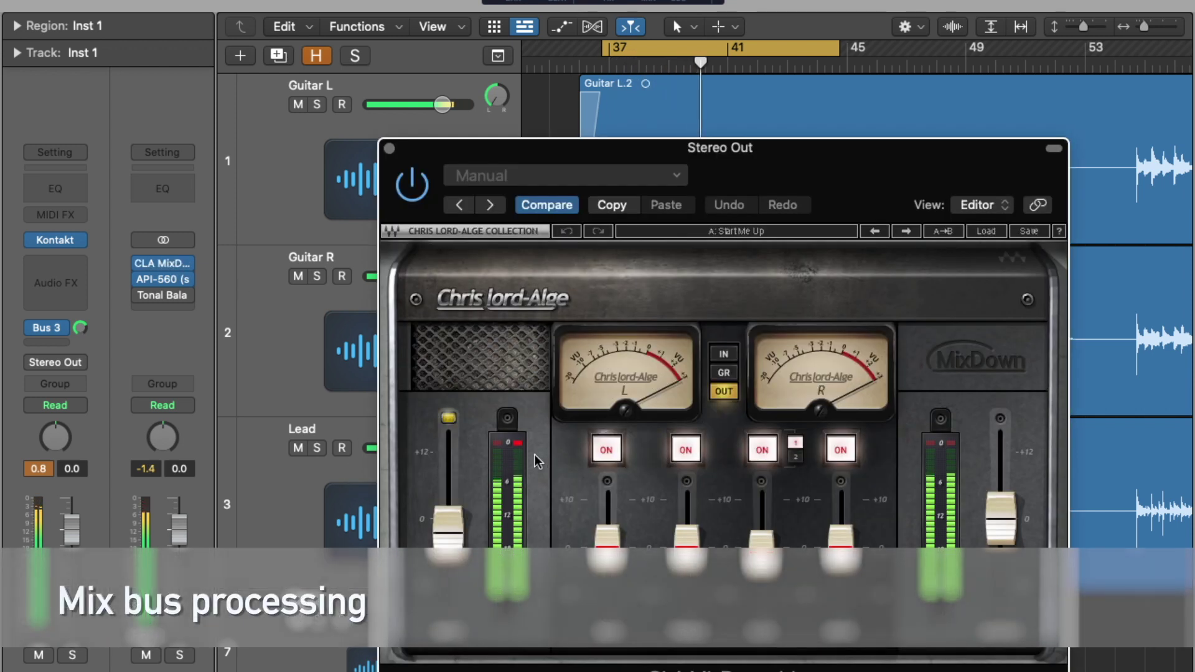
pyautogui.click(724, 354)
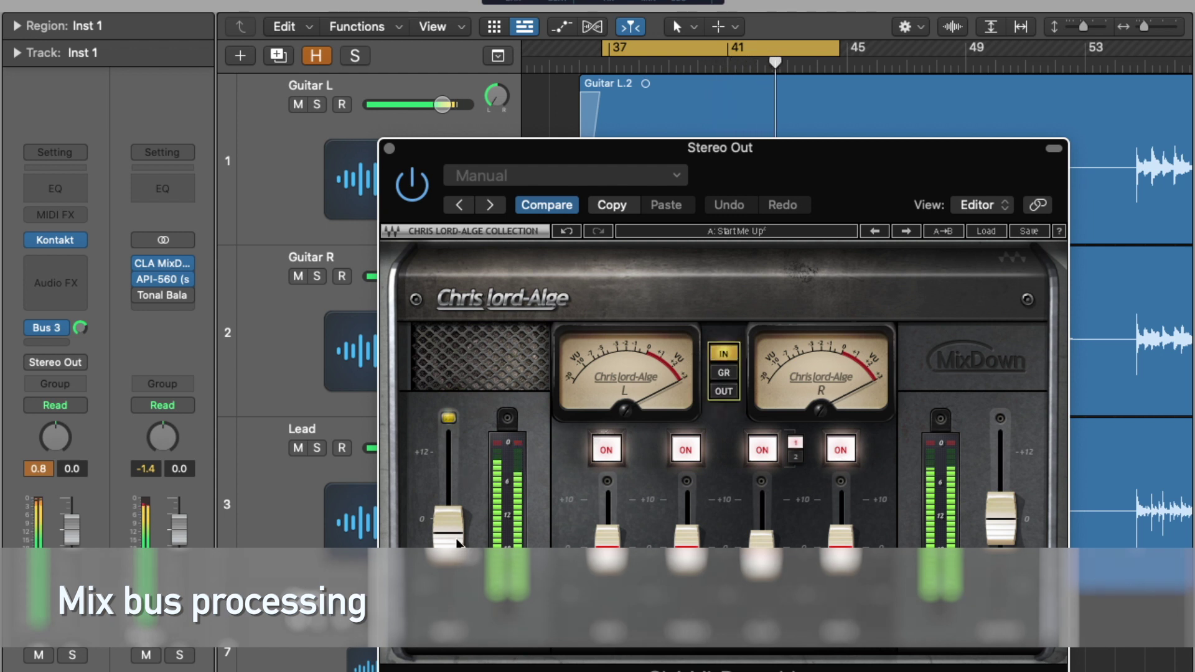
pyautogui.click(724, 372)
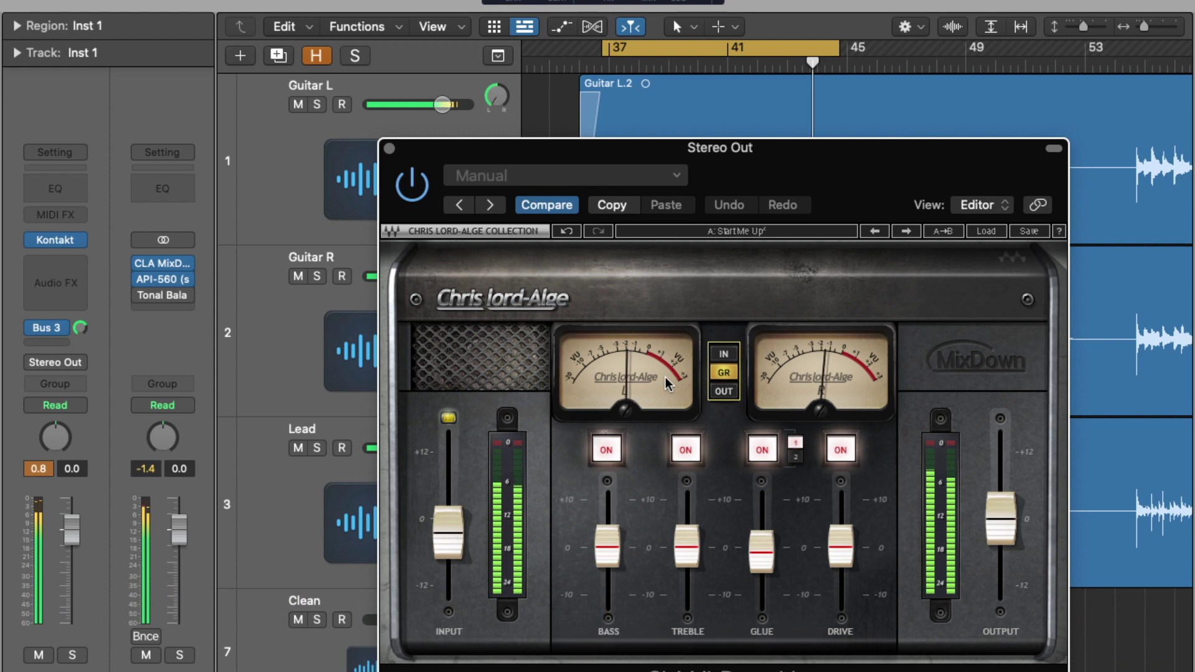
pyautogui.click(722, 392)
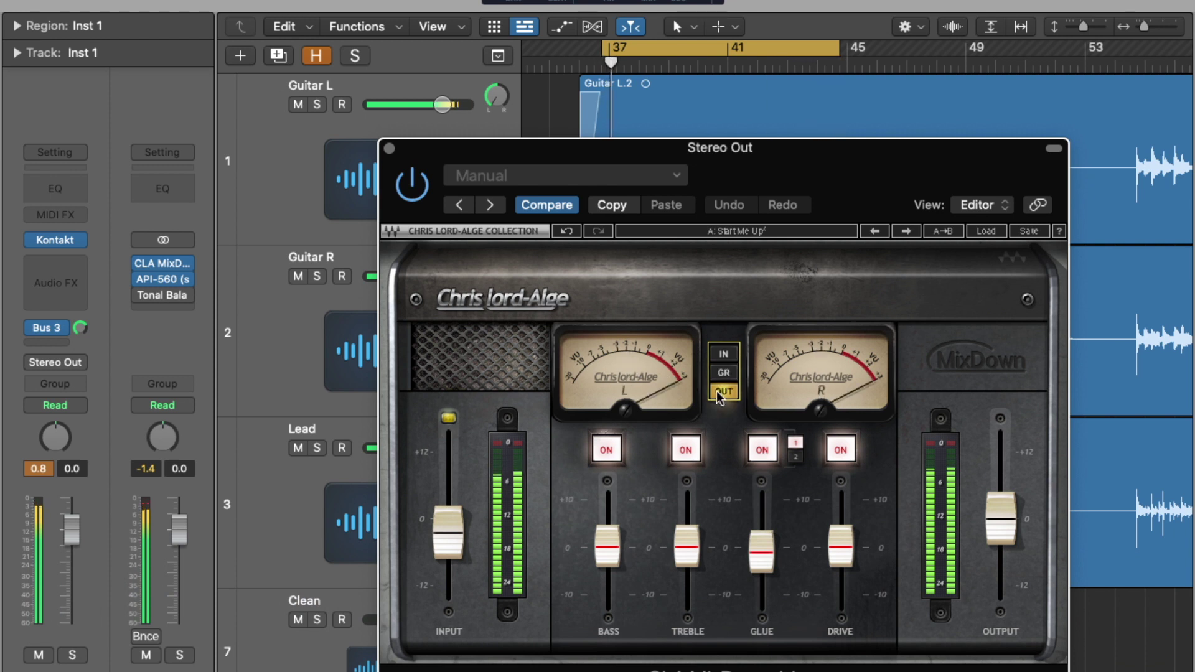
pyautogui.click(389, 149)
# Turn off cycle playback and deselect the Inst 1 region
pyautogui.press('c')
pyautogui.click(550, 174)
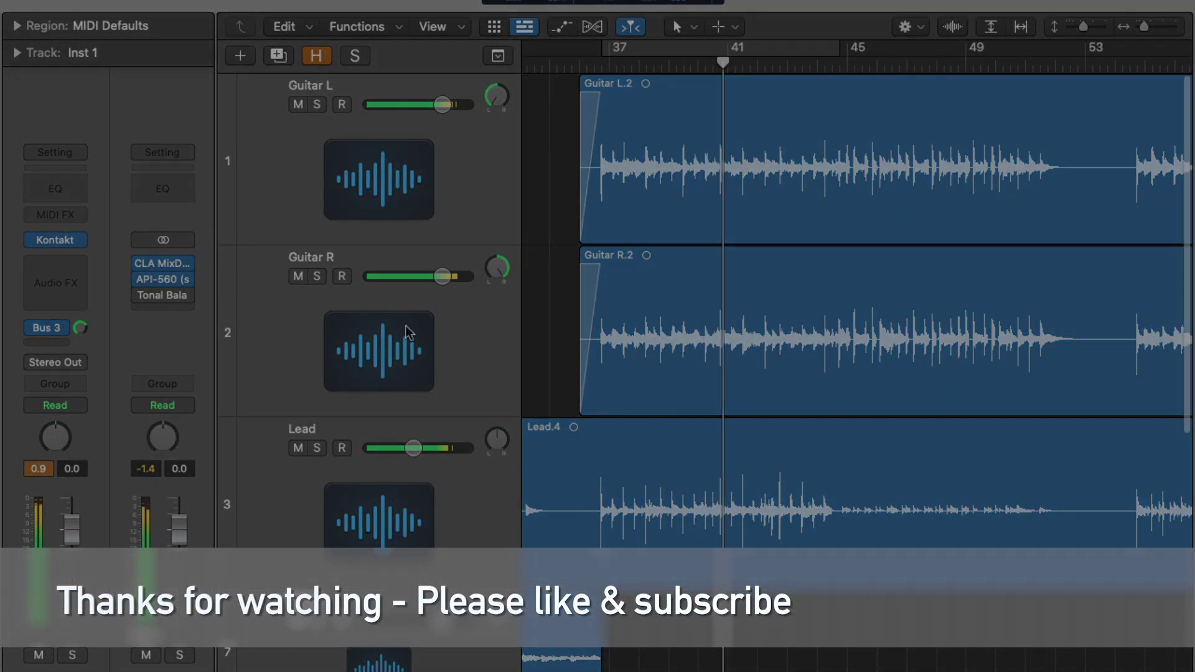
pyautogui.scroll(-5, 406, 327)
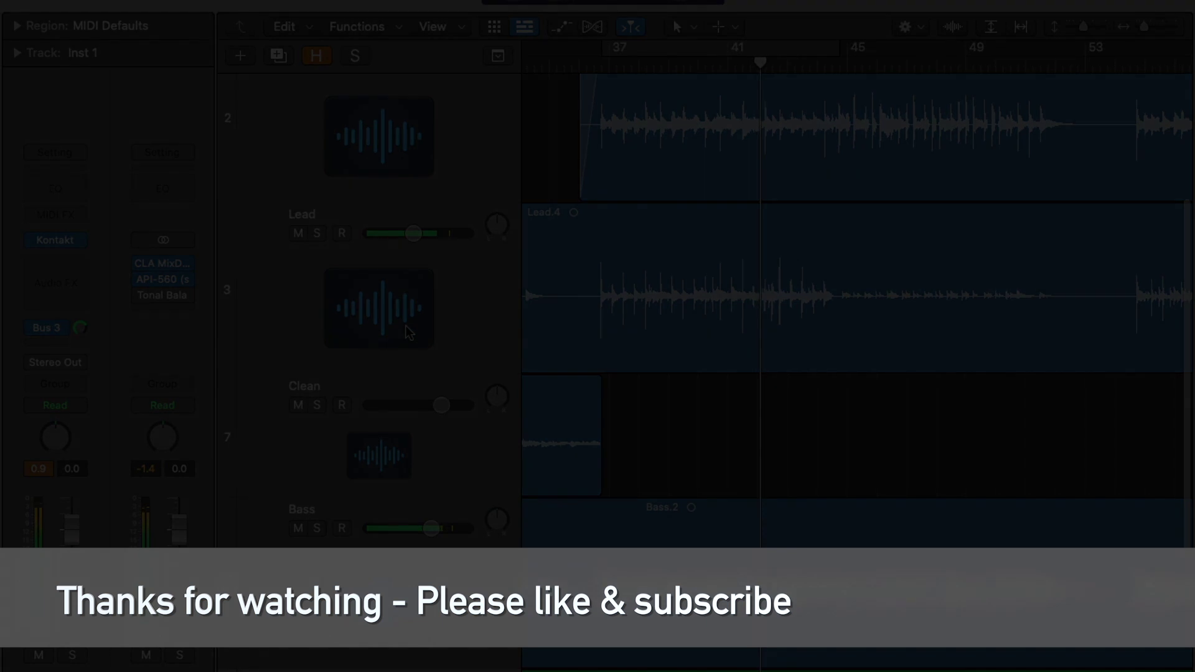